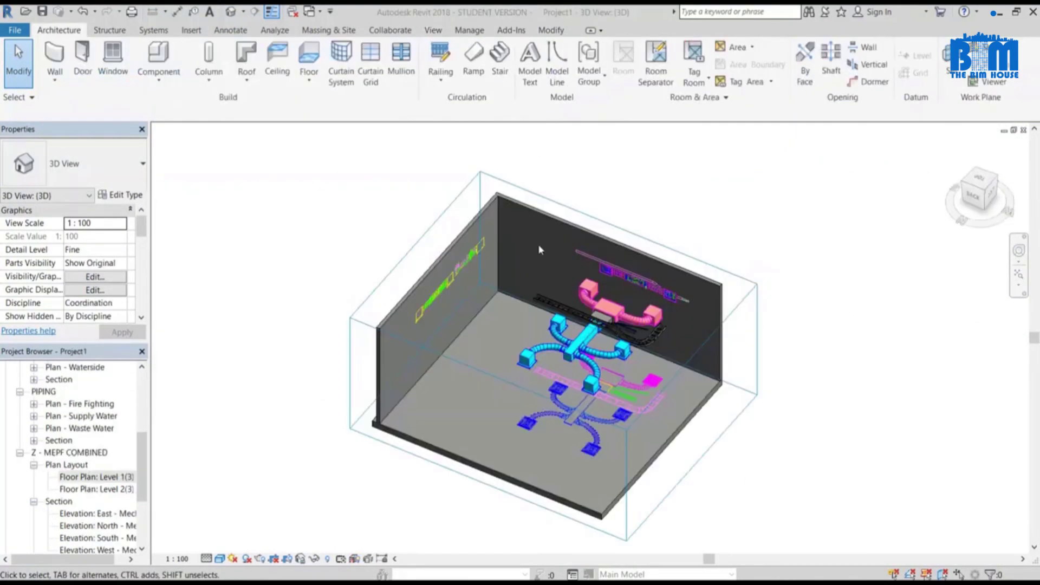
pyautogui.click(978, 180)
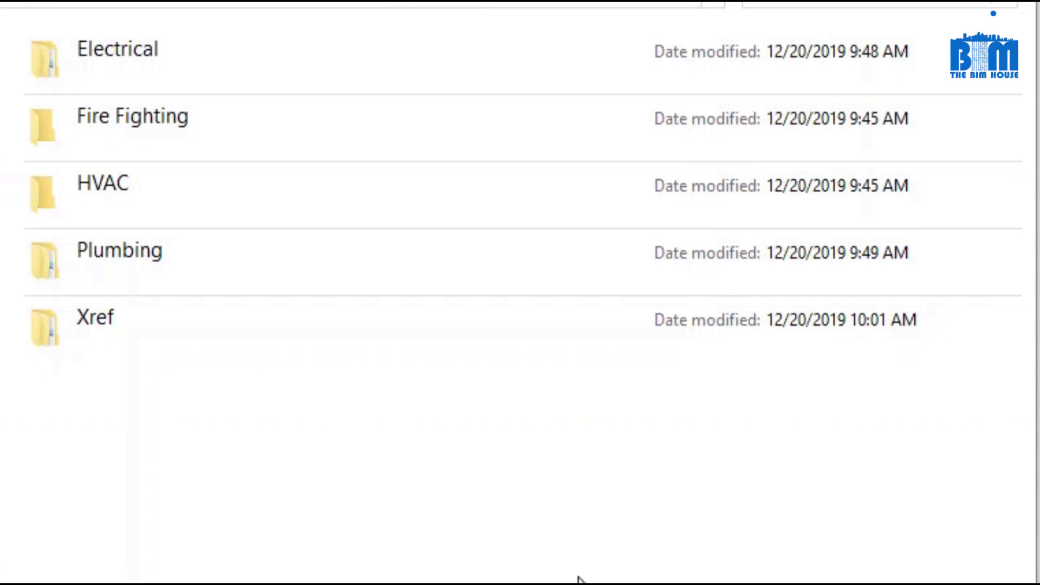
# In File Explorer, open the Xref folder, look over its Architecture and Structure subfolders, and return to the 2D CAD folder.
pyautogui.doubleClick(343, 336)
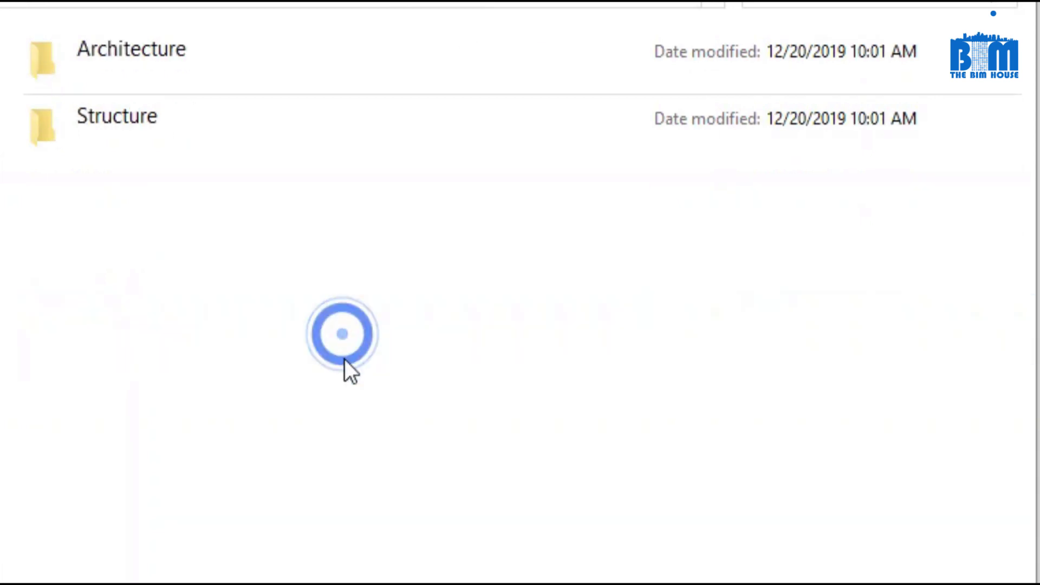
pyautogui.moveTo(408, 312); pyautogui.dragTo(334, 96)
pyautogui.click(386, 268)
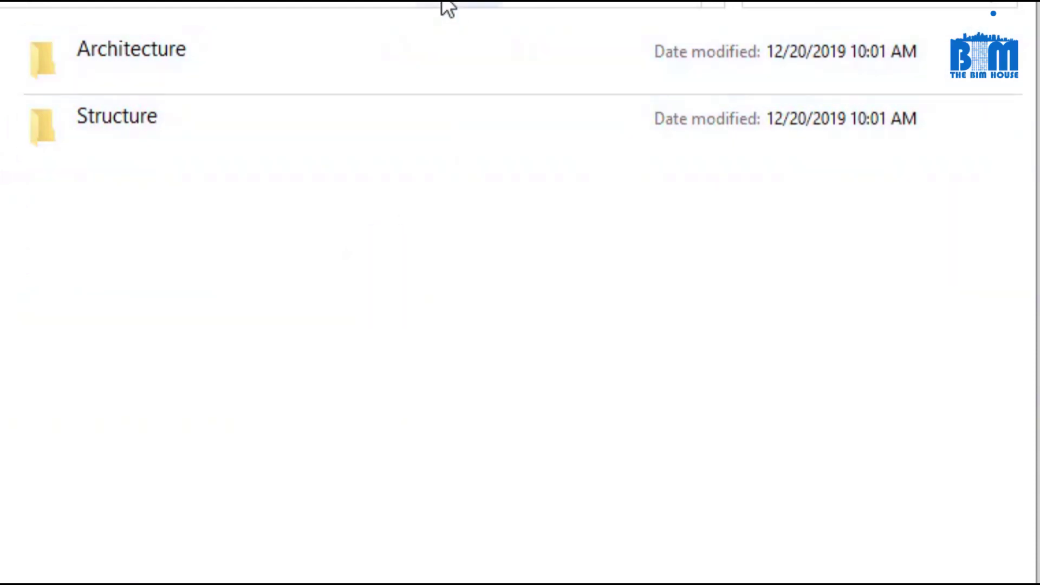
pyautogui.click(445, 7)
pyautogui.click(275, 573)
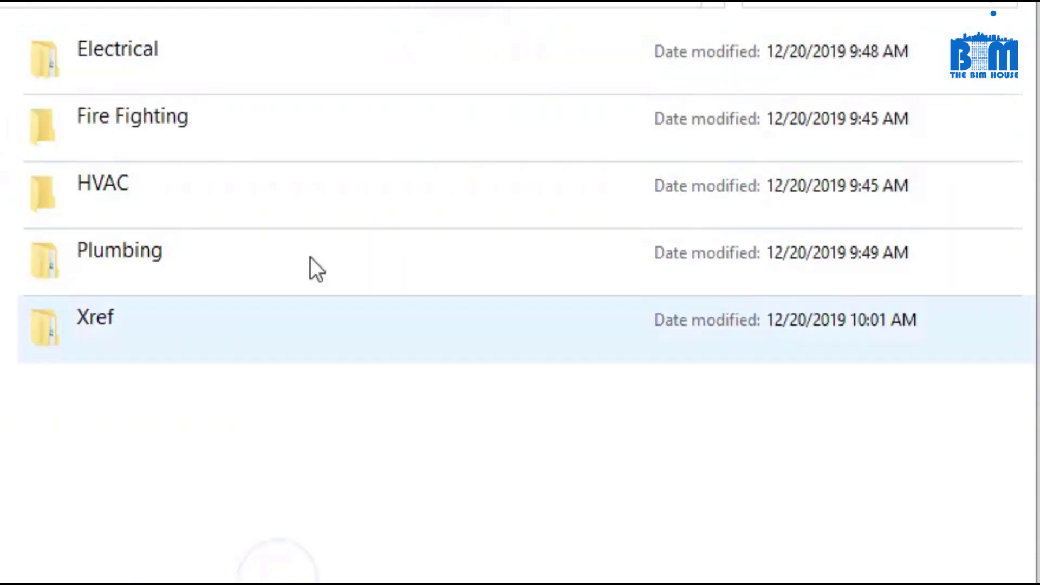
# Open the Plumbing folder and look over its Supply Water and Waster Water subfolders.
pyautogui.click(275, 262)
pyautogui.doubleClick(275, 262)
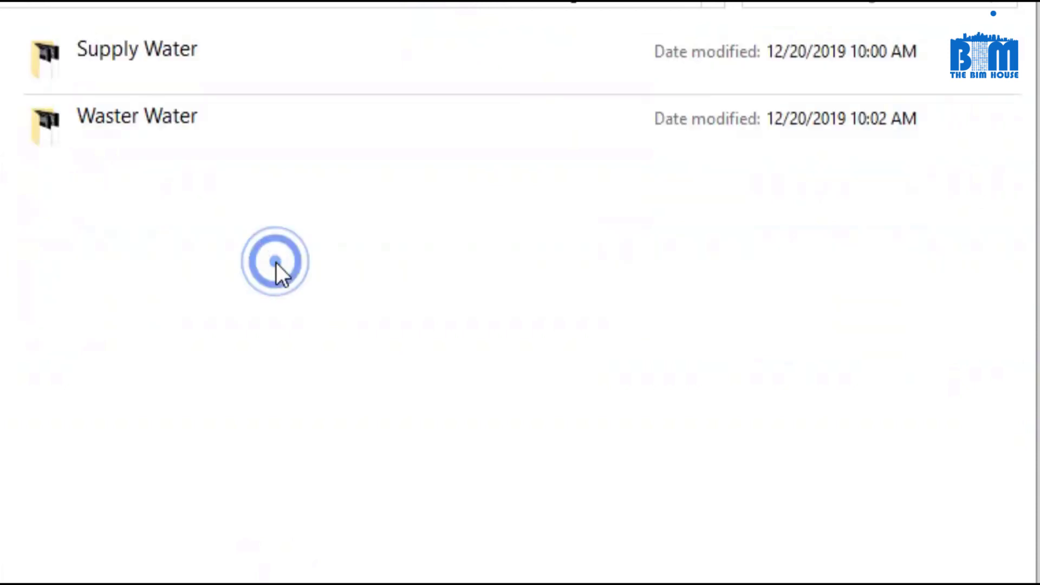
pyautogui.moveTo(288, 218); pyautogui.dragTo(255, 45)
pyautogui.click(293, 244)
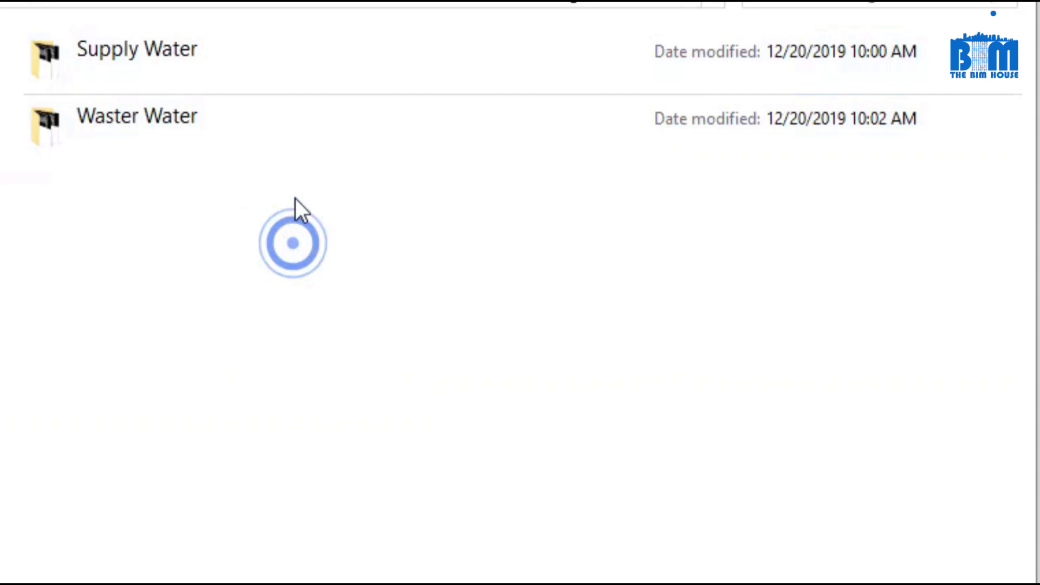
# Open the Waster Water folder and examine the full list of DWG drawings, from symbol legend to level plans.
pyautogui.doubleClick(299, 127)
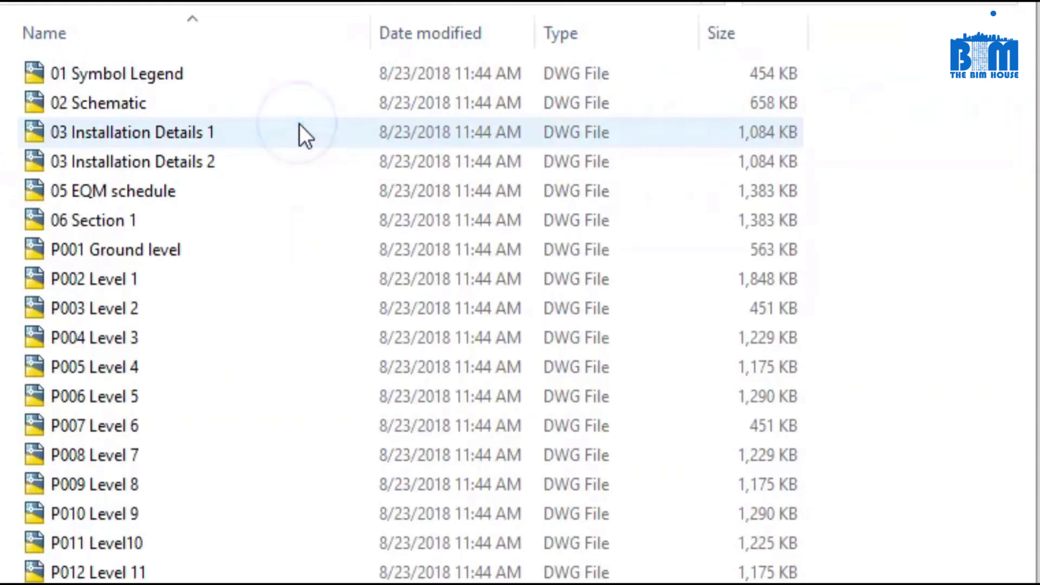
pyautogui.scroll(-1, 298, 139)
pyautogui.moveTo(335, 557); pyautogui.dragTo(228, 67)
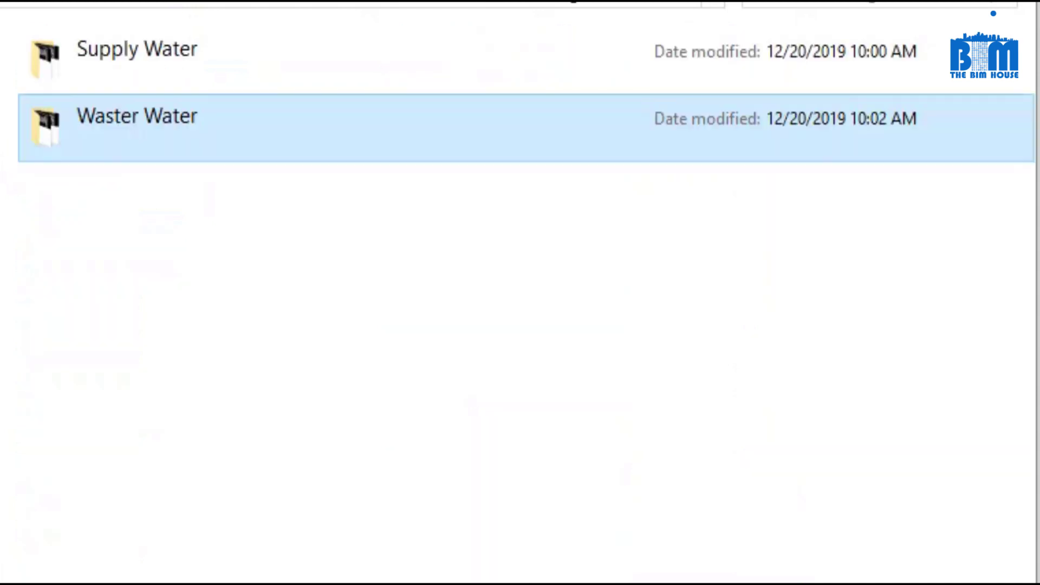
# Go back up to the 2D CAD folder, open the Electrical folder and look over all its system subfolders.
pyautogui.hotkey('alt', 'Up')
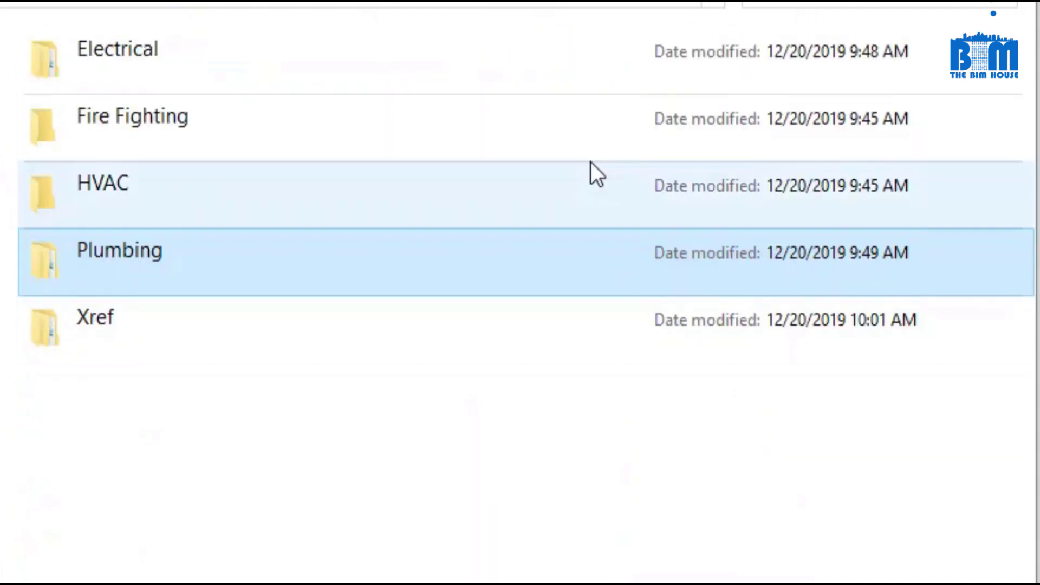
pyautogui.doubleClick(508, 57)
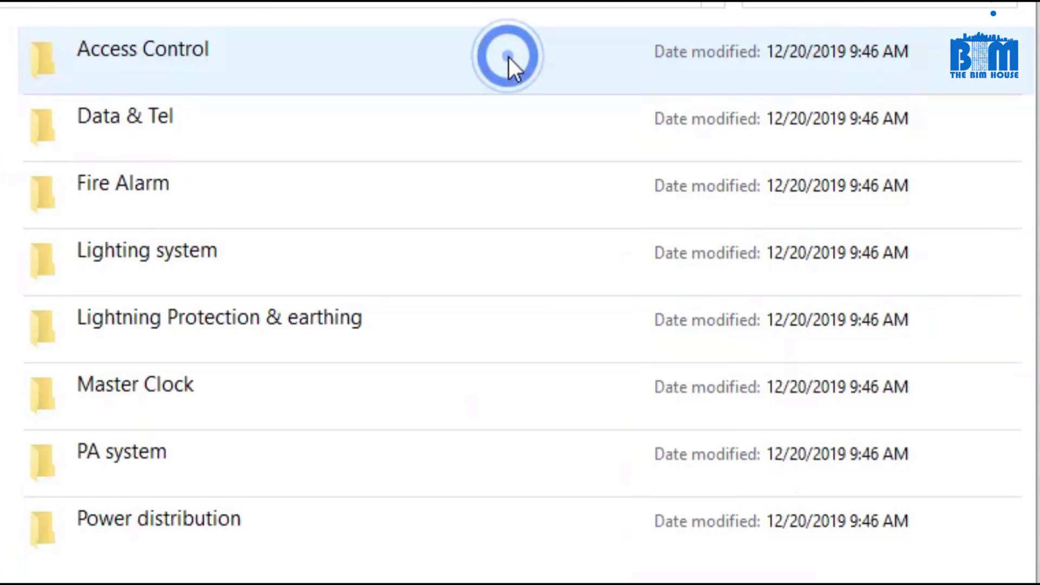
pyautogui.moveTo(574, 577); pyautogui.dragTo(427, 61)
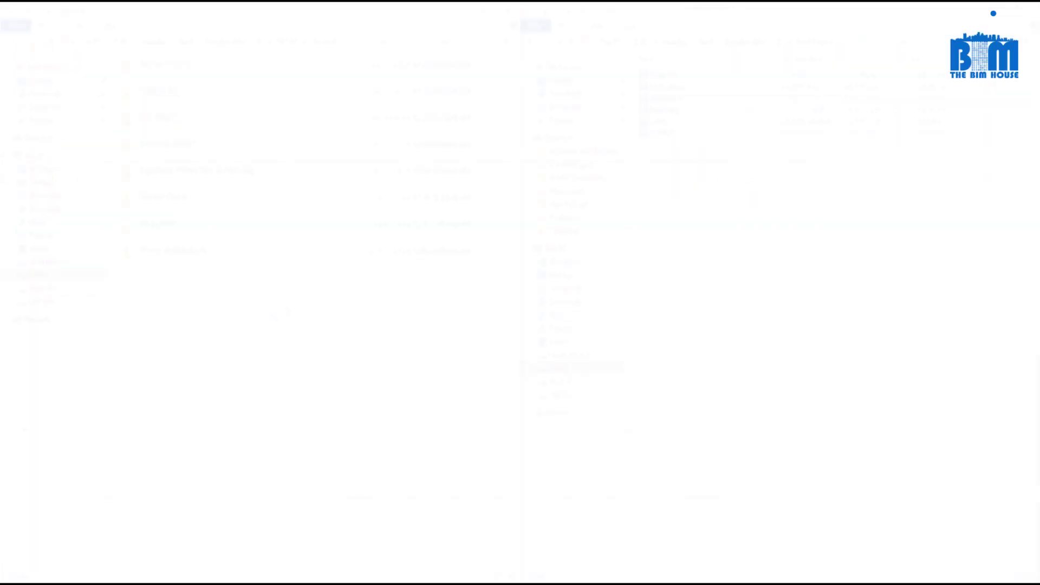
# Switch to the Revit Project folder, highlight all its Revit project files together, and clear the selection.
pyautogui.click(285, 307)
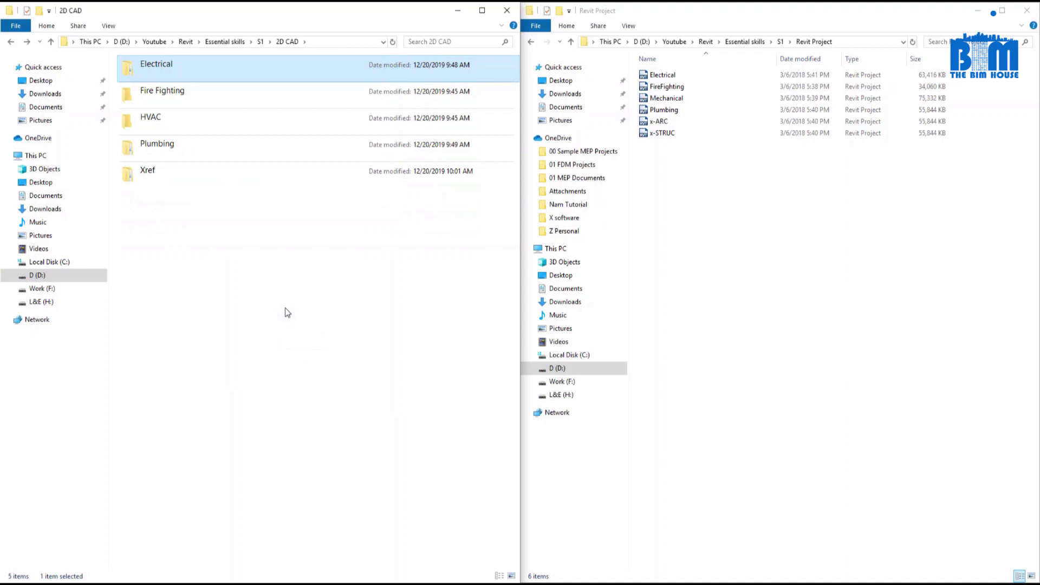
pyautogui.click(285, 308)
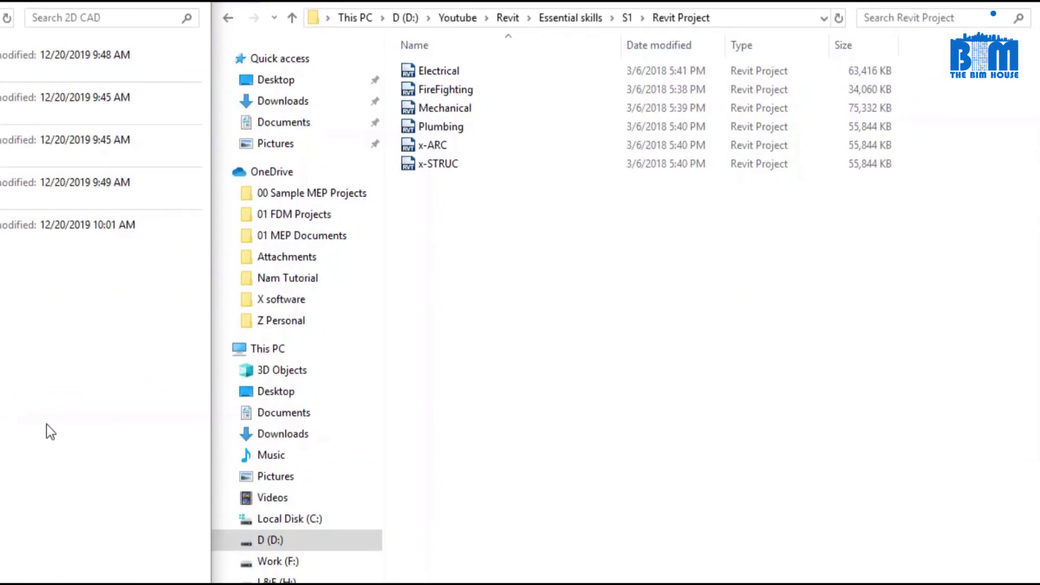
pyautogui.click(517, 359)
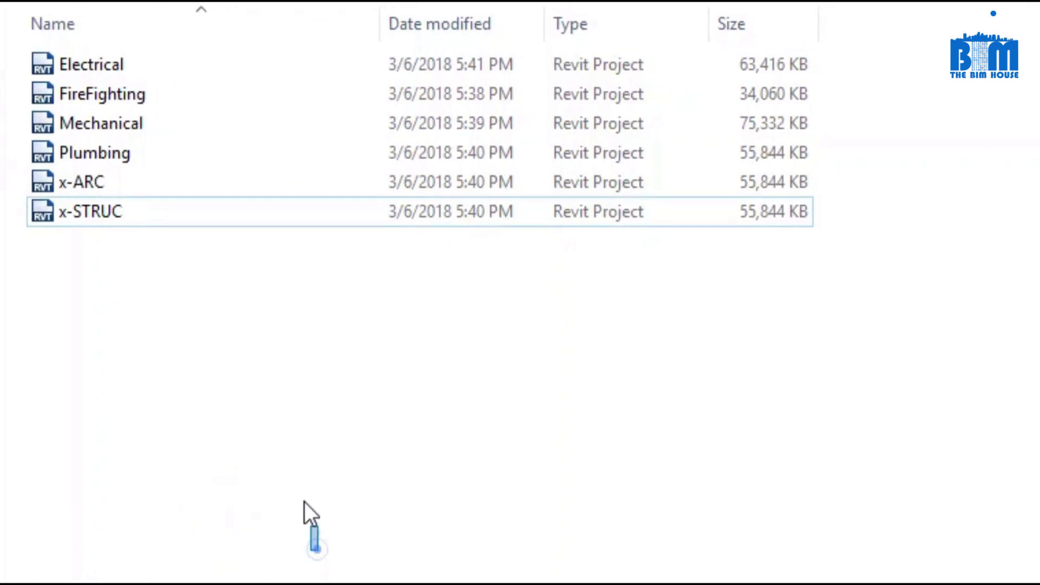
pyautogui.moveTo(304, 501); pyautogui.dragTo(166, 14)
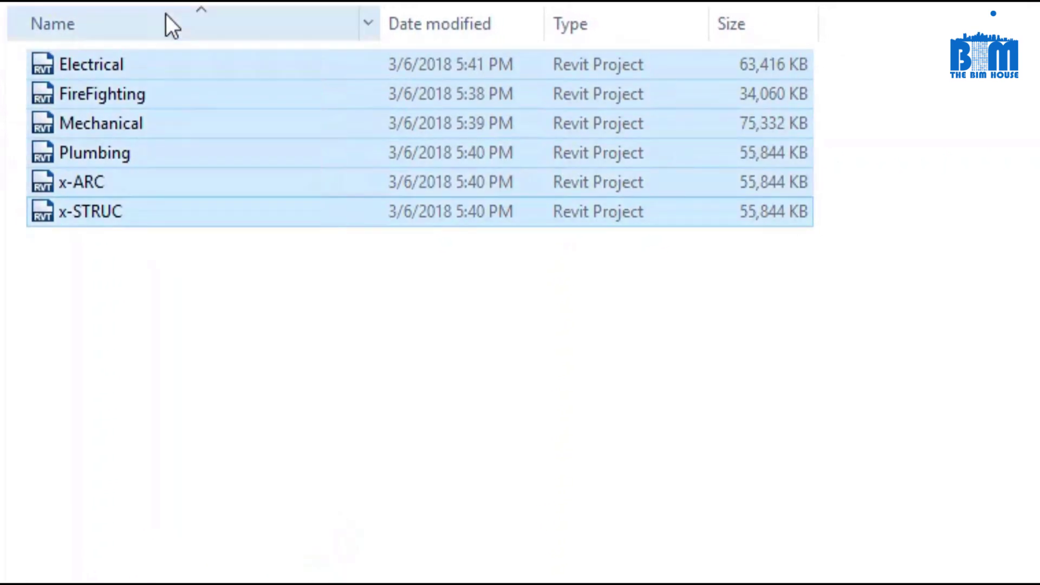
pyautogui.click(308, 455)
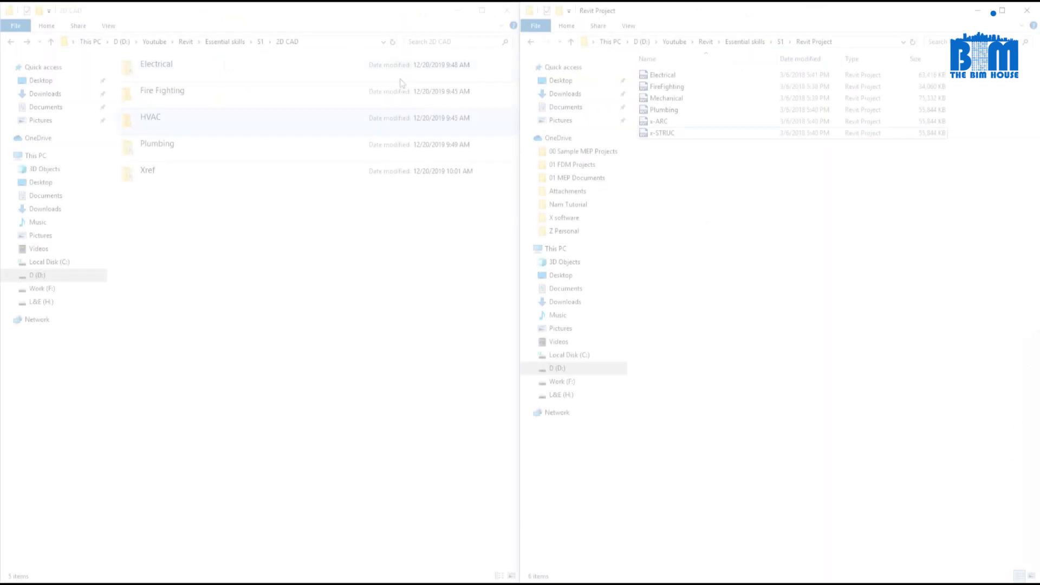
# Compare the Electrical and Fire Fighting CAD folders with the Electrical and FireFighting Revit project files.
pyautogui.click(321, 72)
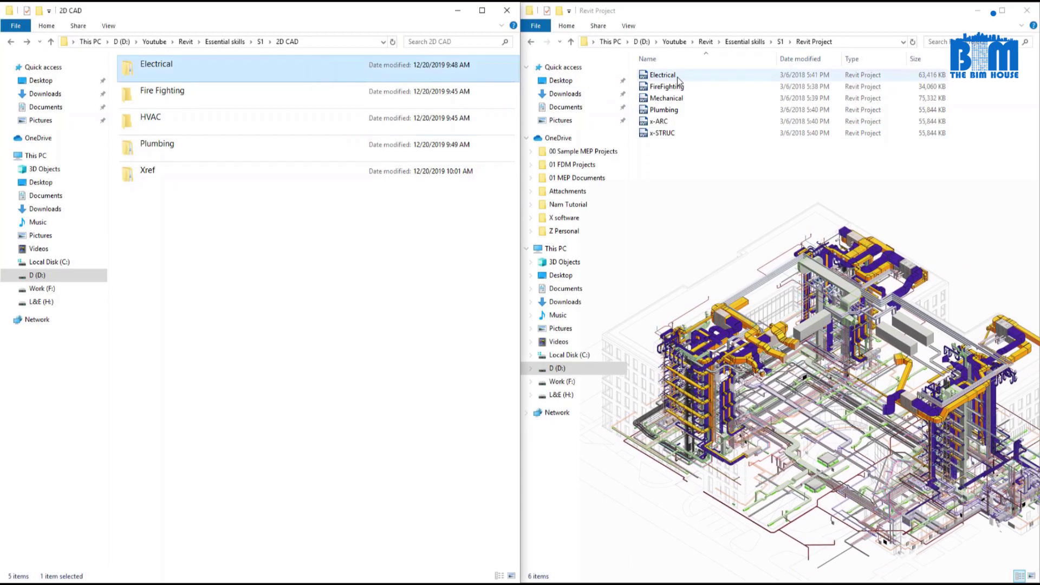
pyautogui.click(677, 77)
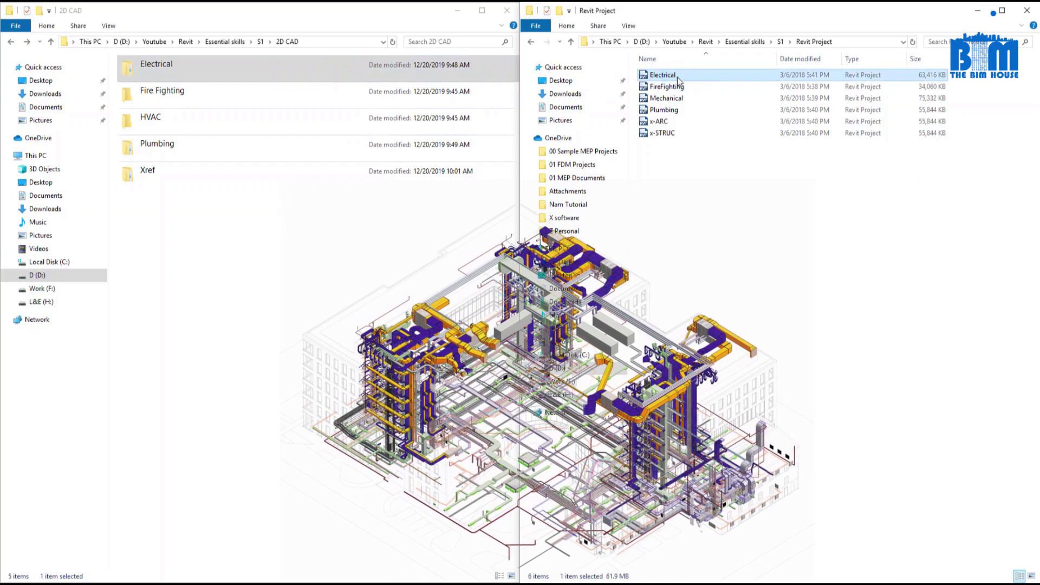
pyautogui.click(676, 87)
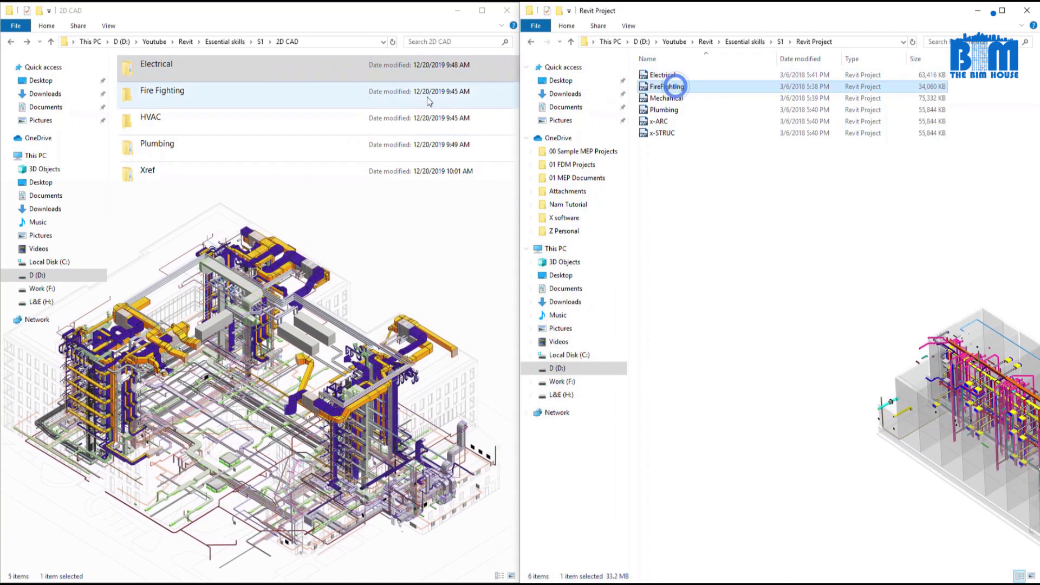
pyautogui.click(346, 104)
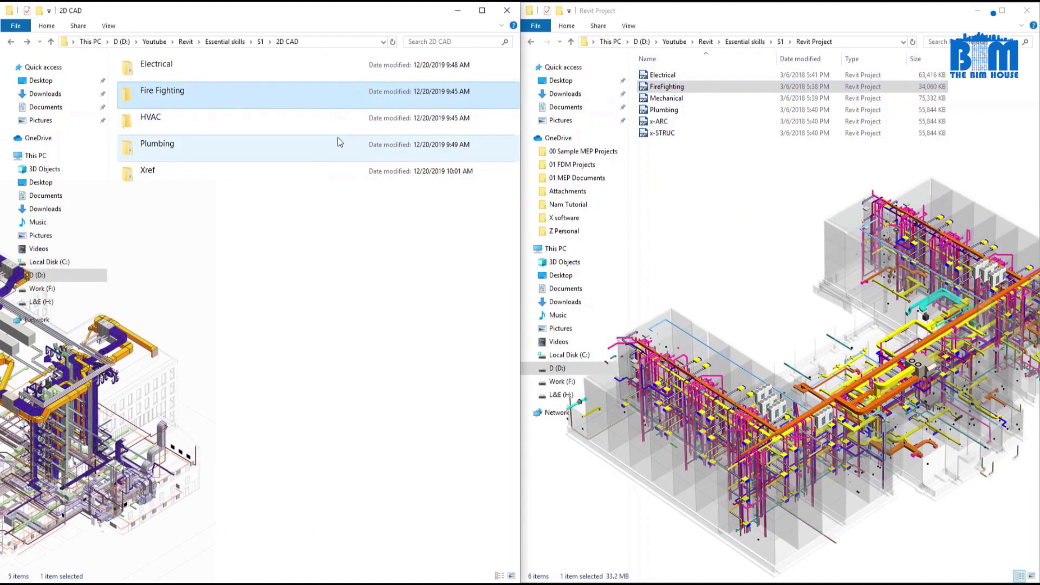
# Match the HVAC CAD folder to the Mechanical Revit project and the Plumbing folder to the Plumbing project.
pyautogui.click(333, 121)
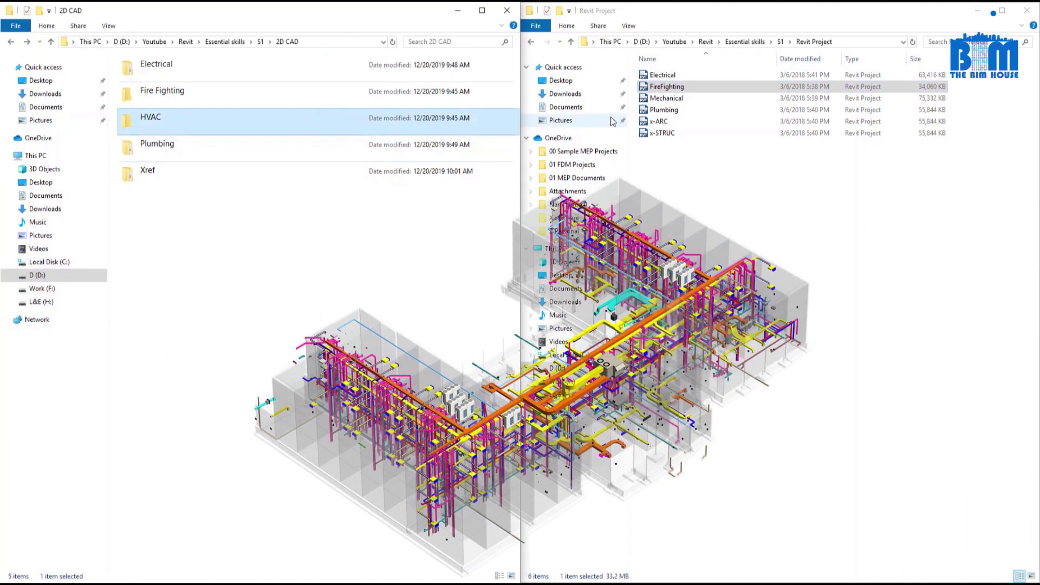
pyautogui.click(662, 100)
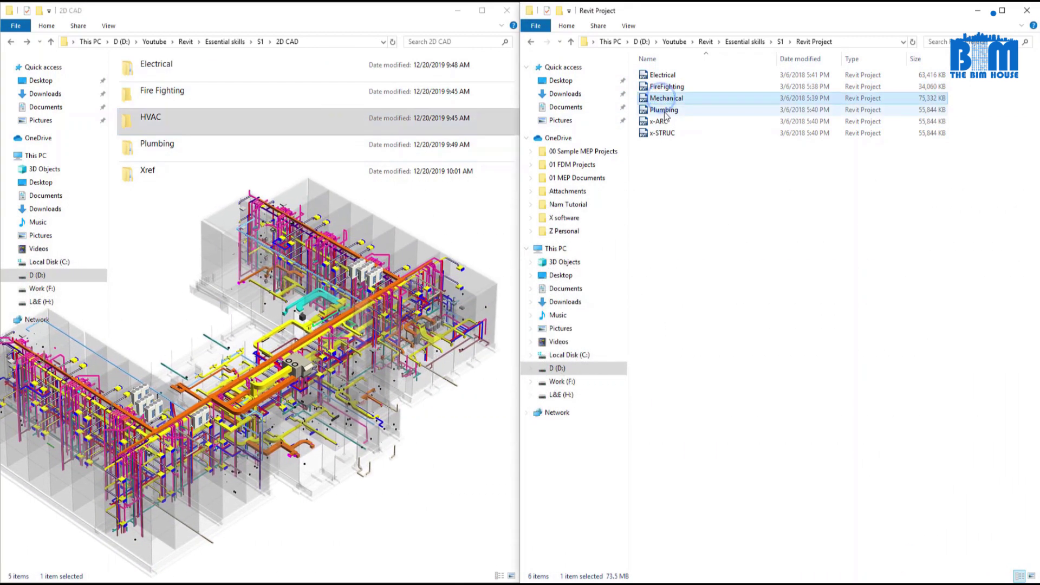
pyautogui.click(665, 111)
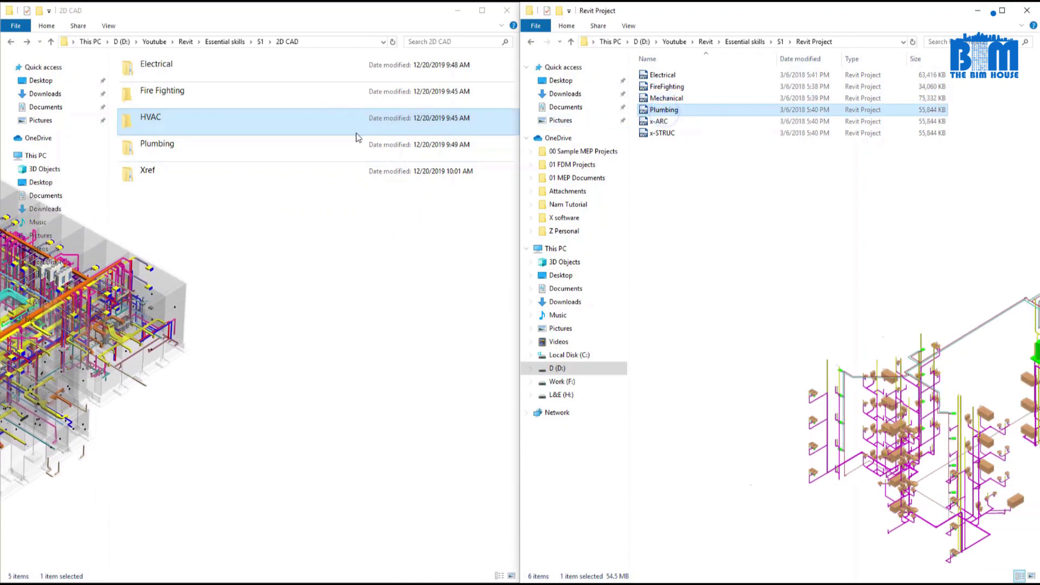
pyautogui.click(327, 154)
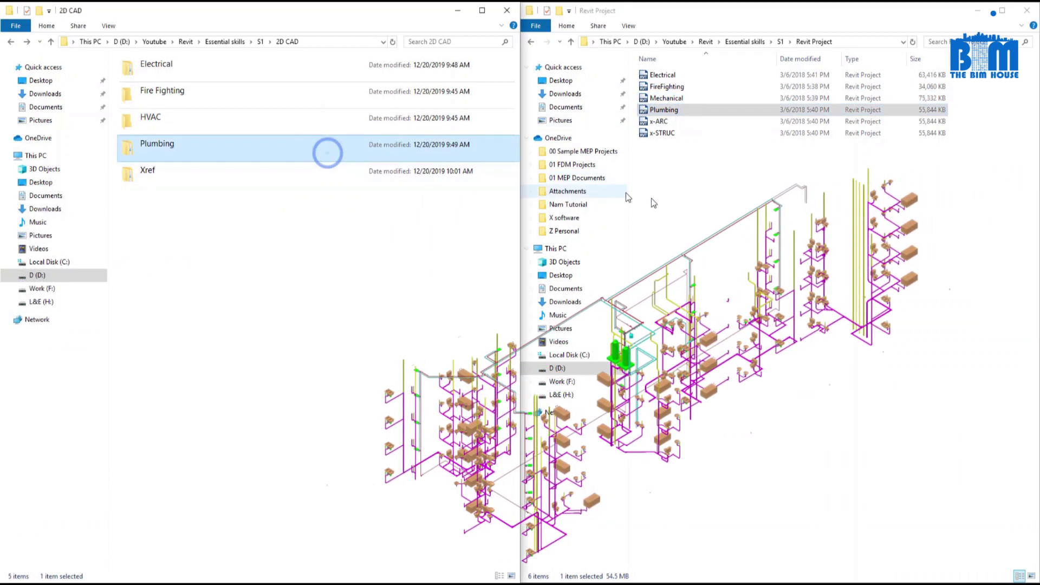
pyautogui.click(677, 209)
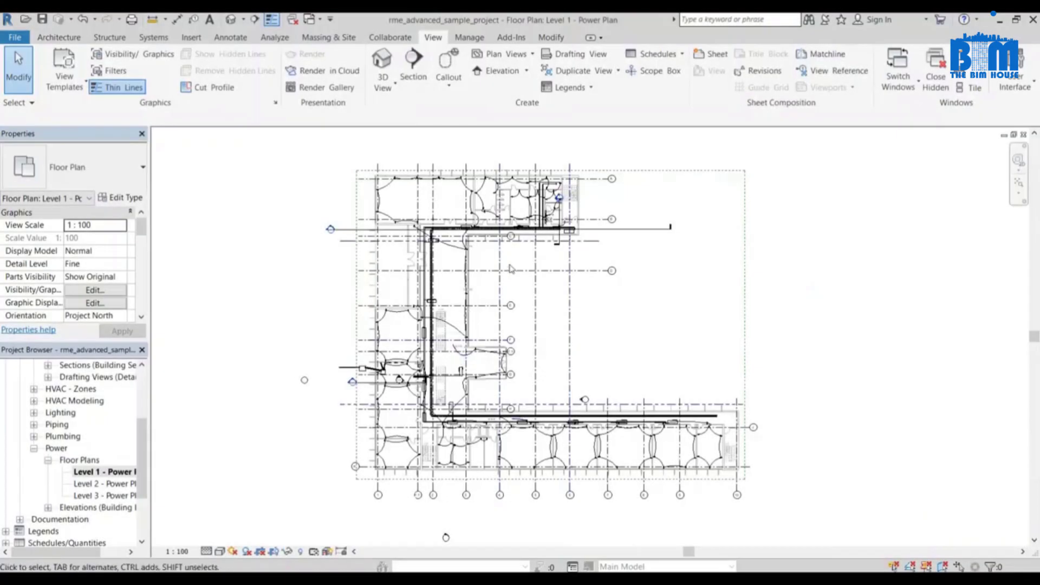
# In Revit's rme_advanced_sample_project, view the Level 1 power plan, then open the Level 2 and Level 3 power plans.
pyautogui.moveTo(511, 269); pyautogui.dragTo(540, 284, button='middle')
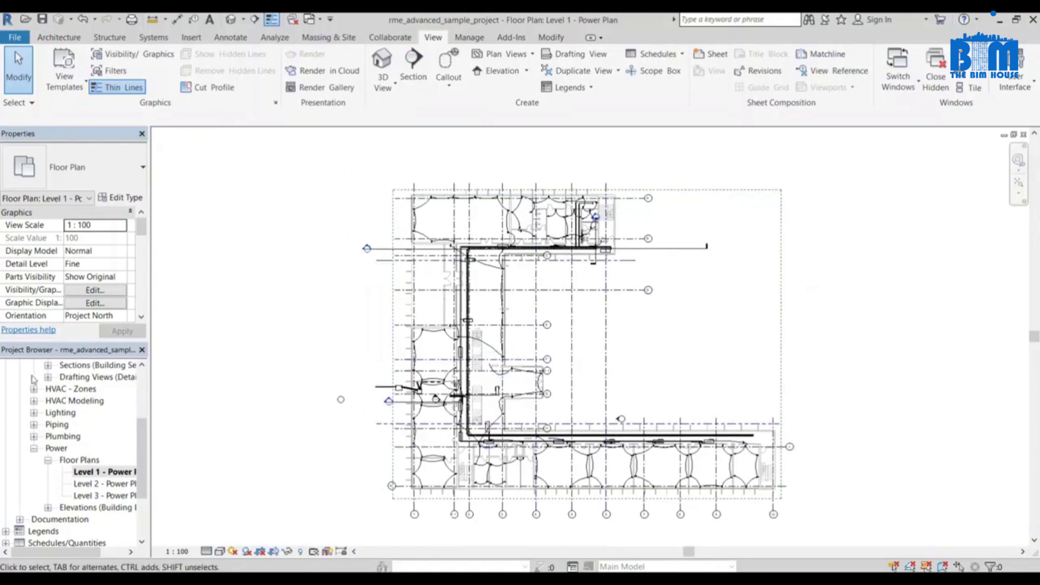
pyautogui.press('Return')
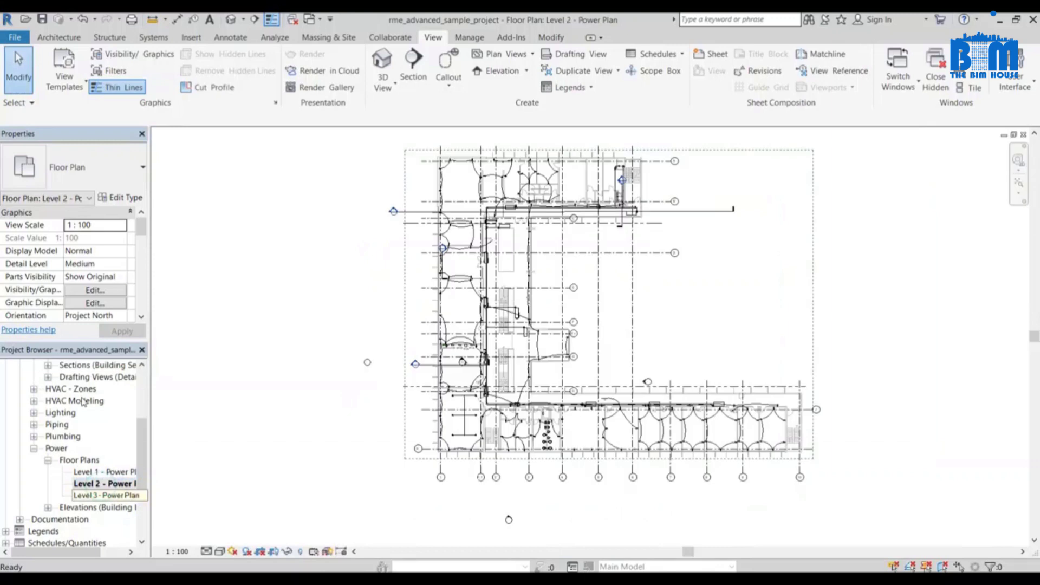
pyautogui.press('Return')
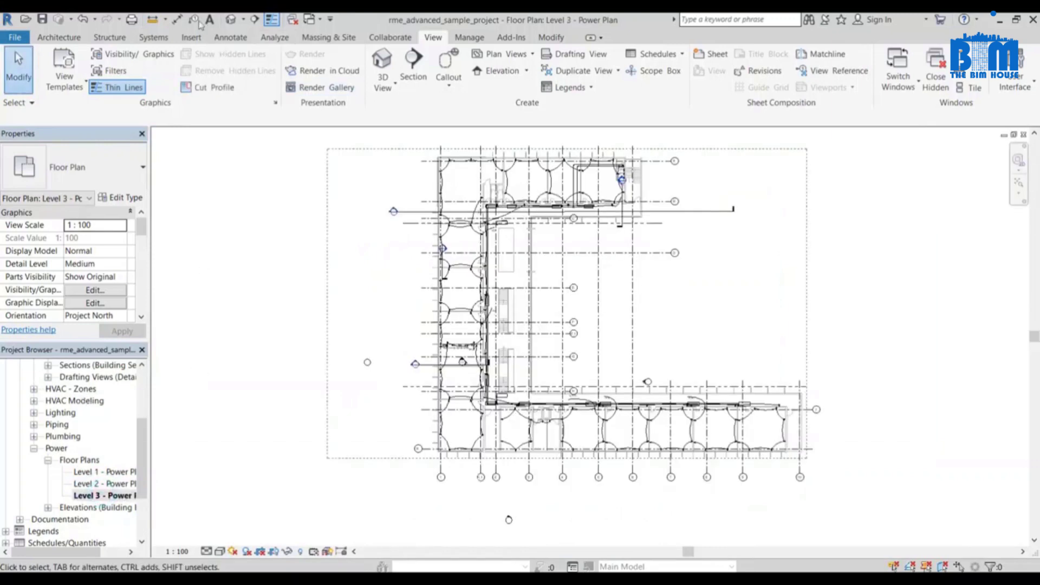
# Open the sample project's default 3D view and inspect the building model from the front.
pyautogui.click(230, 19)
pyautogui.click(254, 313)
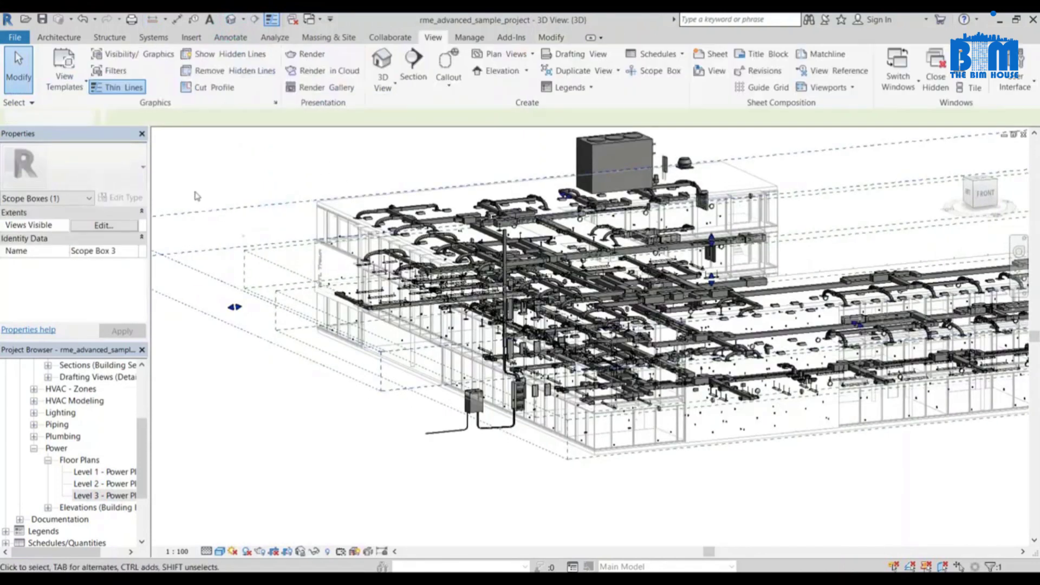
pyautogui.click(981, 193)
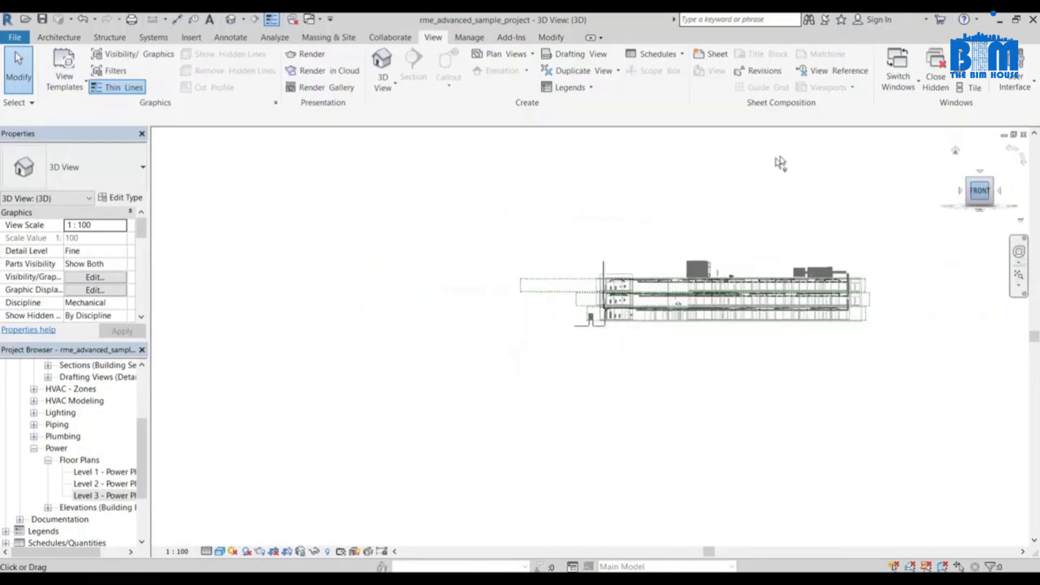
pyautogui.scroll(3, 604, 294)
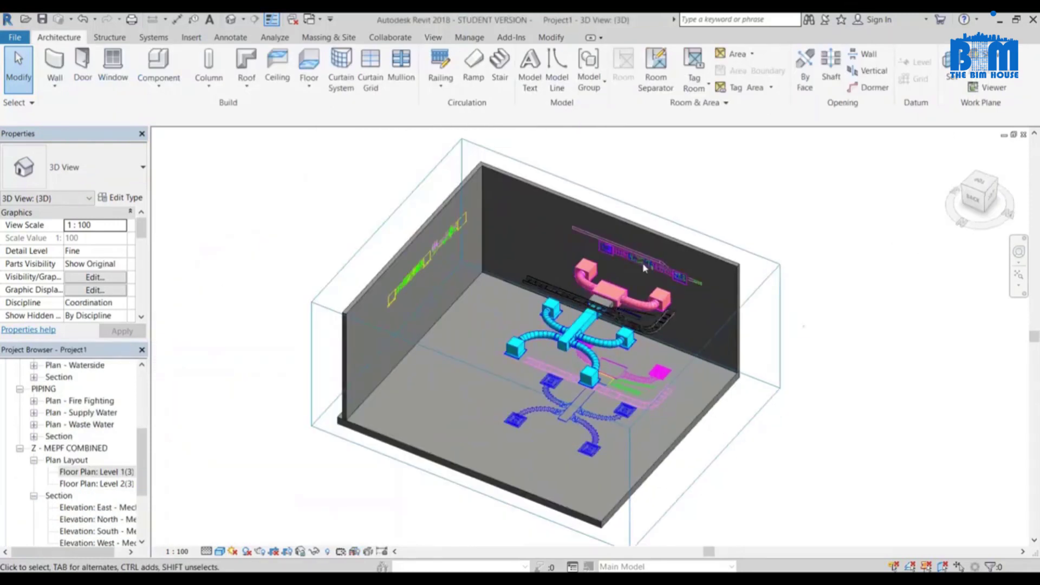
# In Project1's 3D view, pull one side of the section box inward to cut through the cyan ductwork and inspect the result.
pyautogui.scroll(2, 631, 278)
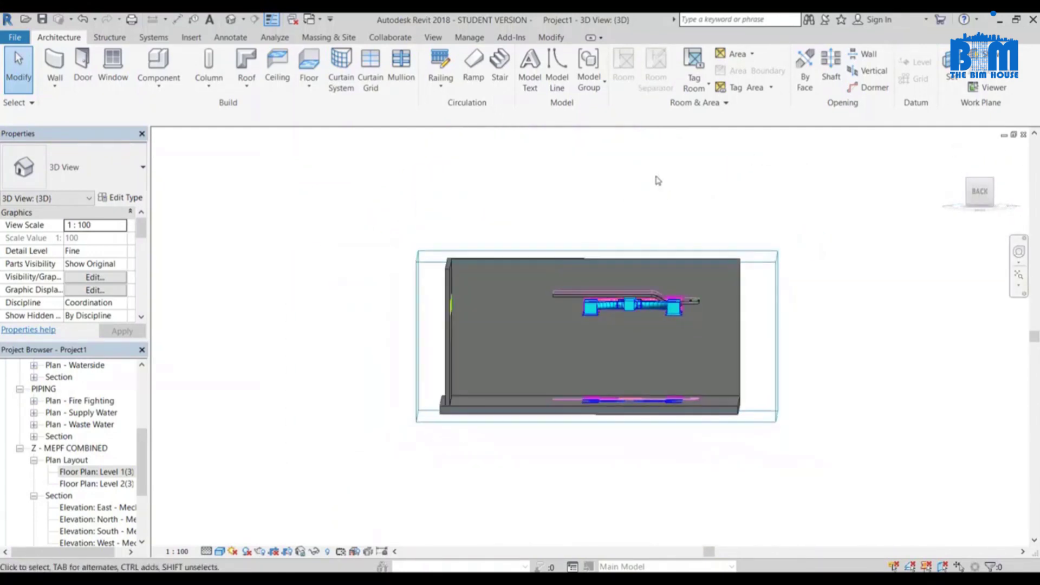
pyautogui.click(658, 251)
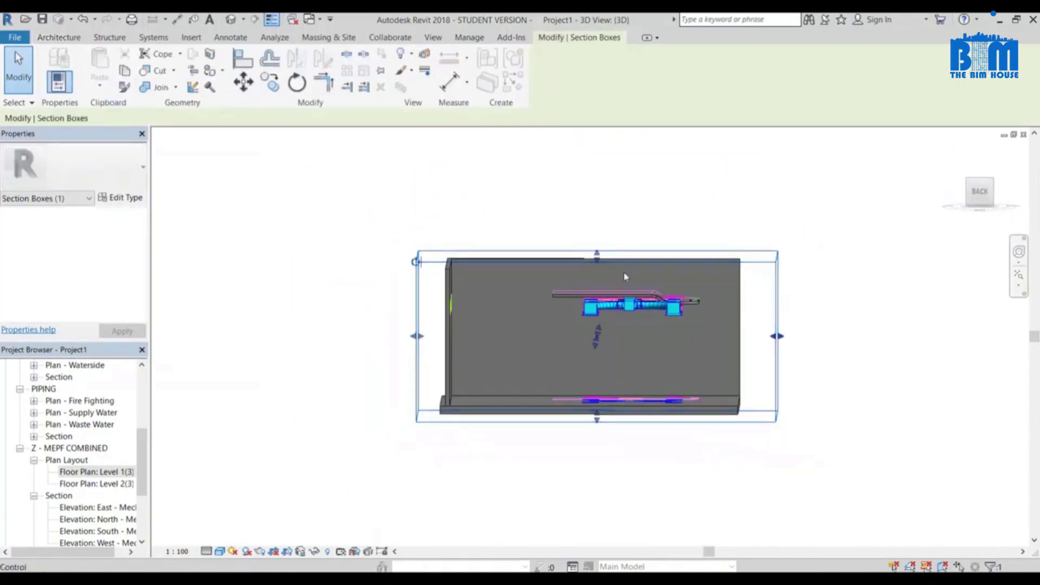
pyautogui.moveTo(777, 334); pyautogui.dragTo(673, 334)
pyautogui.click(786, 161)
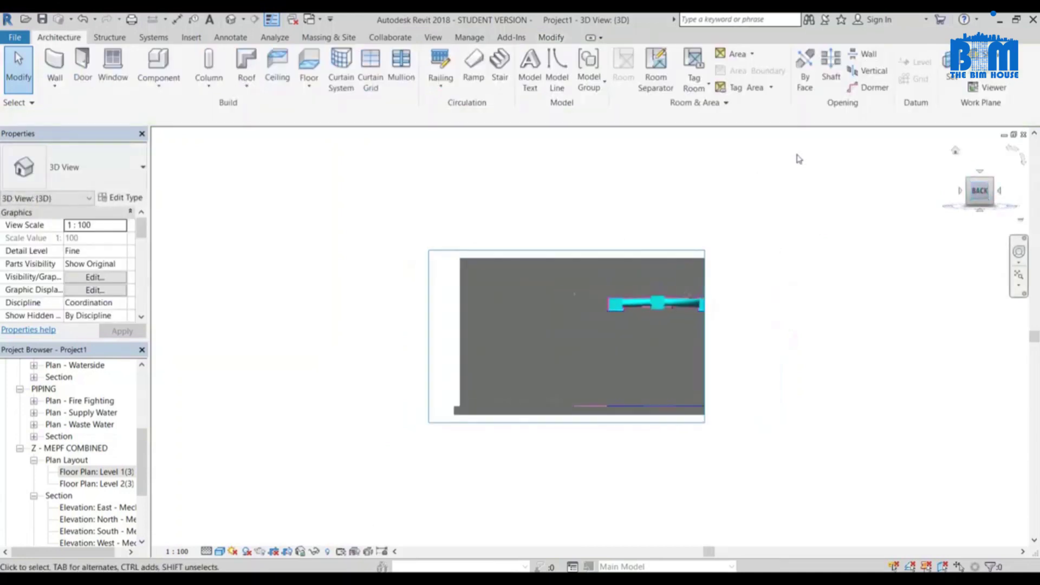
pyautogui.keyDown('shift'); pyautogui.moveTo(798, 158); pyautogui.dragTo(411, 298, button='middle'); pyautogui.keyUp('shift')
pyautogui.click(366, 274)
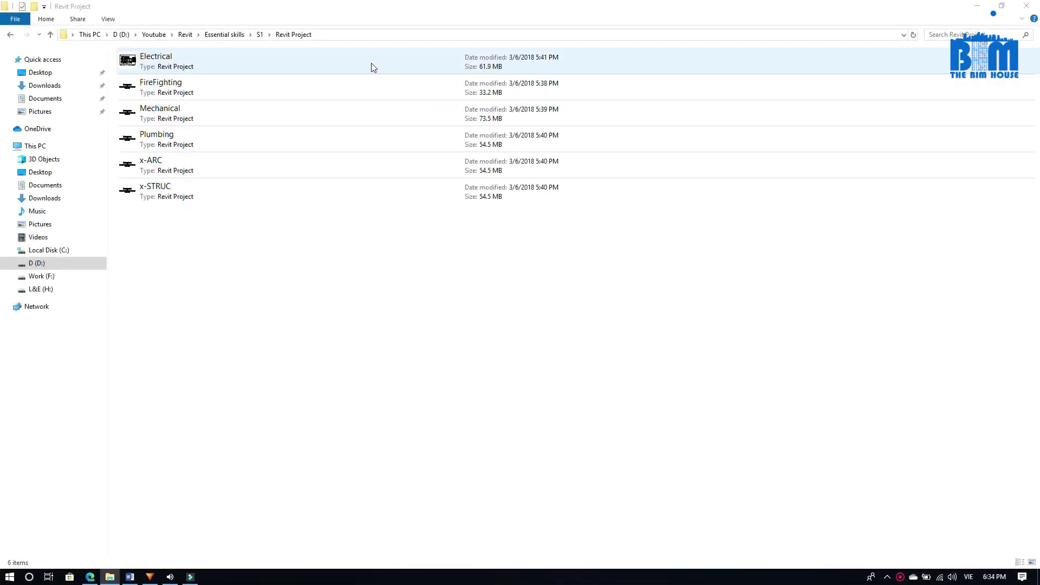
# Open the Electrical Revit project, dismiss its copied central model notice, and inspect the light fixtures on the Level 8 lighting plan.
pyautogui.doubleClick(371, 65)
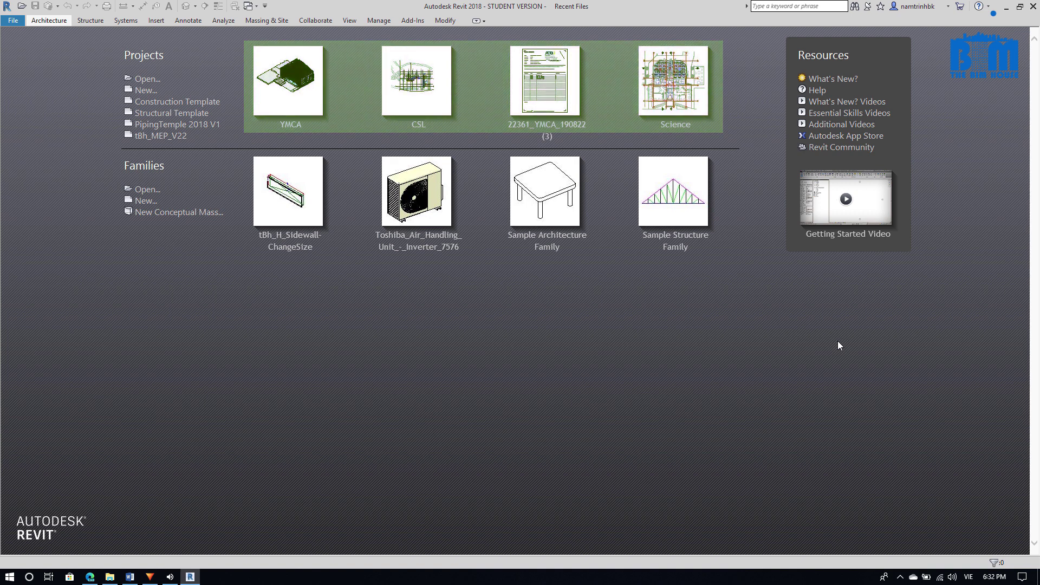
pyautogui.click(16, 23)
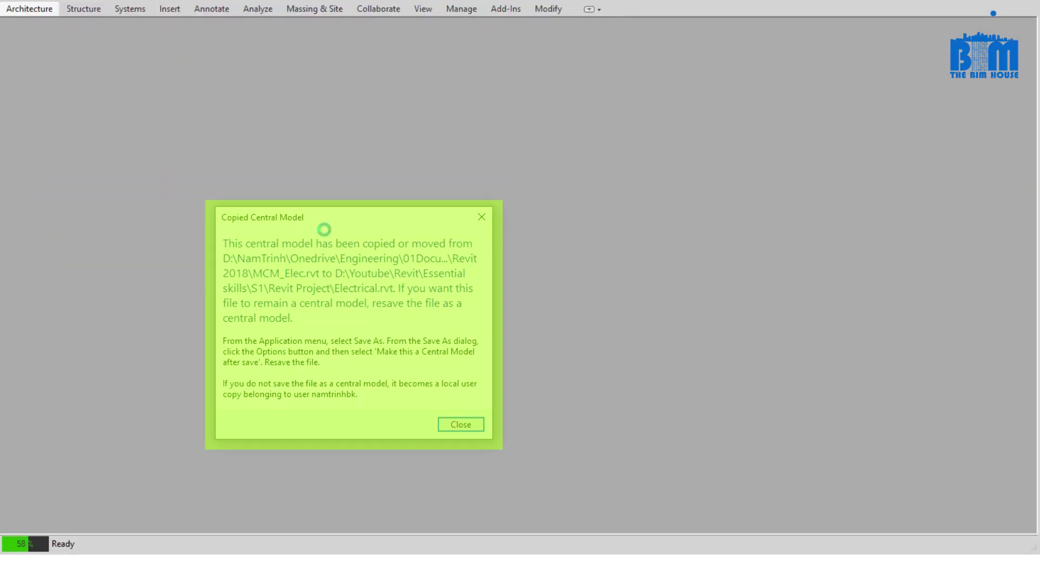
pyautogui.click(464, 430)
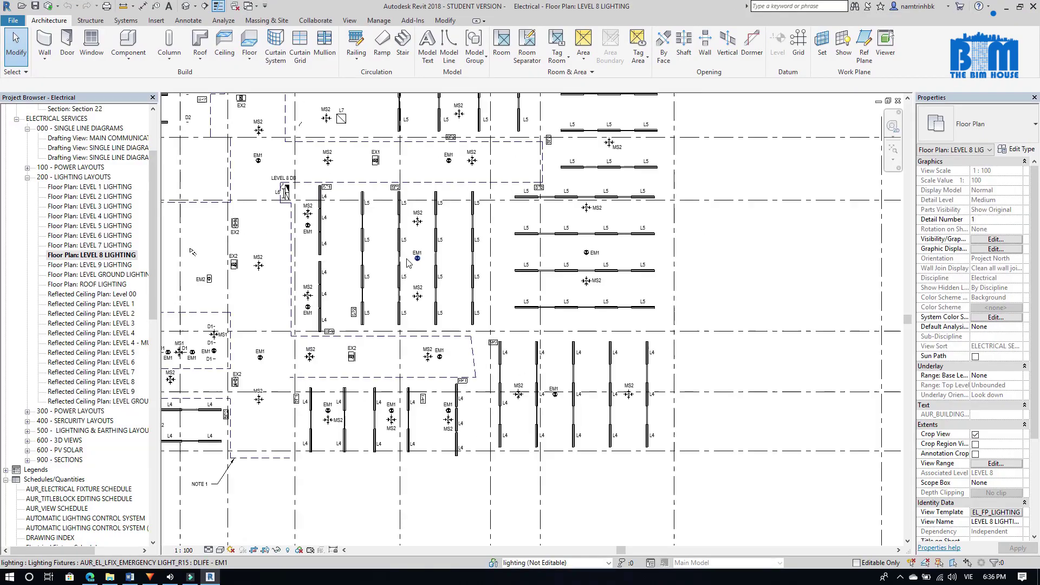
pyautogui.scroll(5, 487, 233)
pyautogui.moveTo(466, 254); pyautogui.dragTo(487, 232)
pyautogui.click(618, 355)
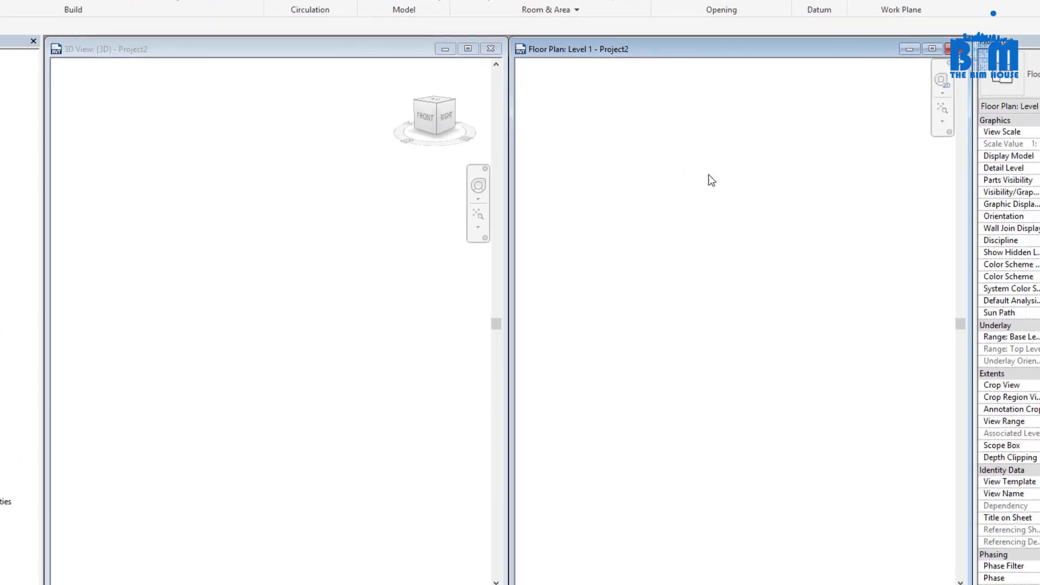
# In Project2's Level 1 plan, review the model and annotation categories in the Visibility/Graphics settings.
pyautogui.press('v')
pyautogui.press('v')
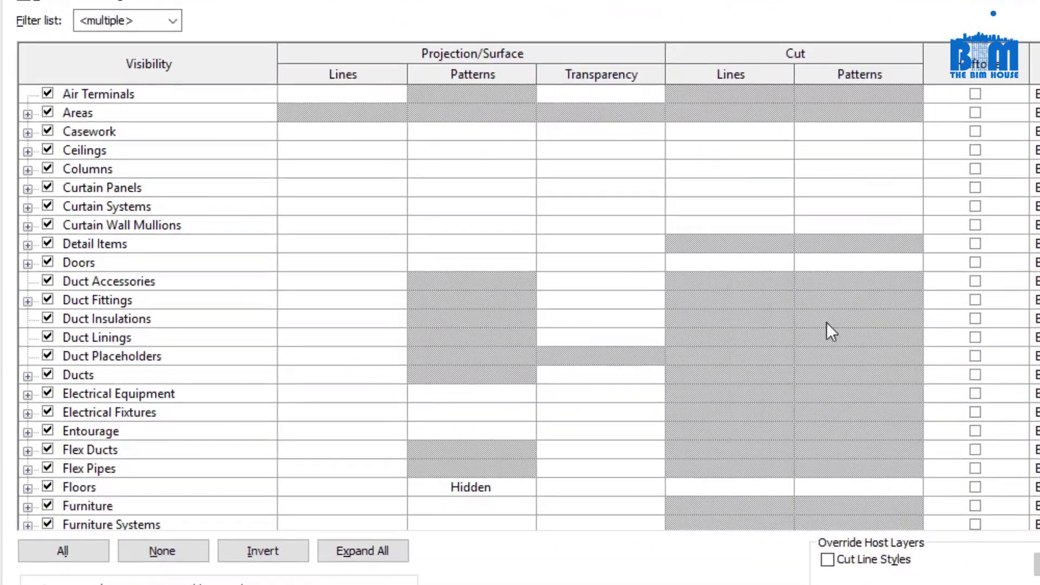
pyautogui.scroll(-15, 210, 92)
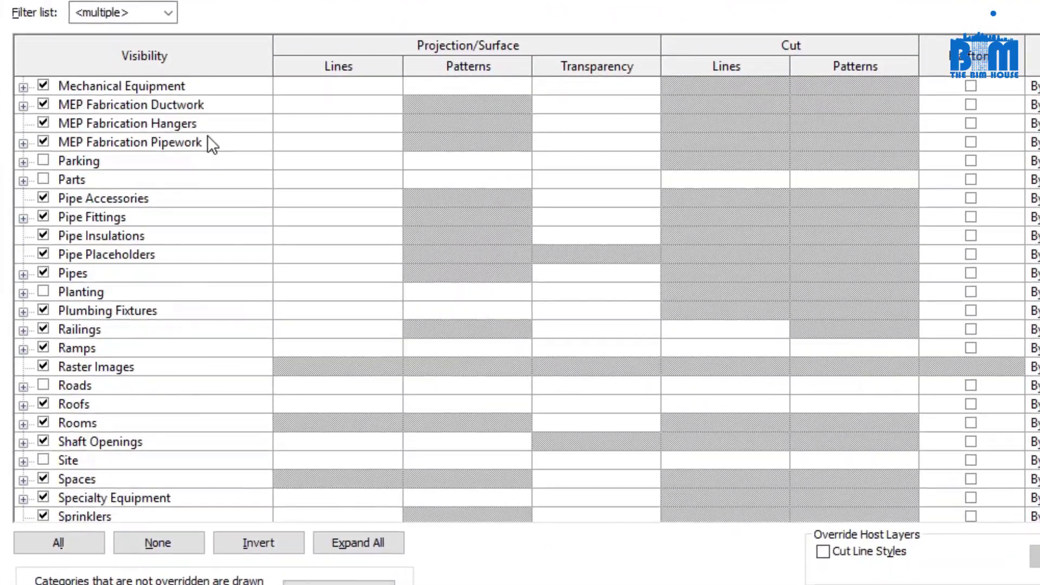
pyautogui.scroll(-2, 208, 132)
pyautogui.hotkey('ctrl', 'Tab')
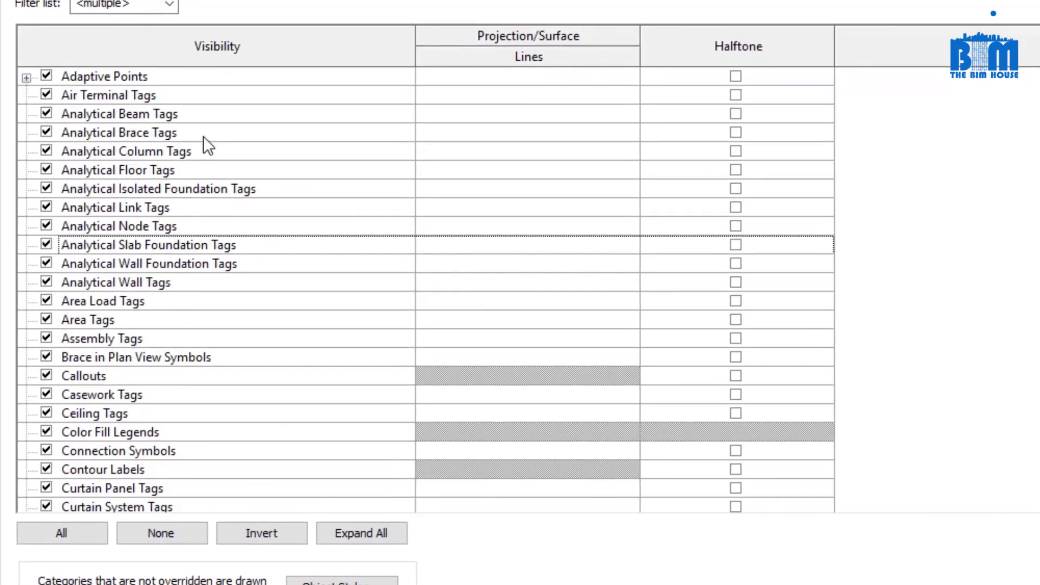
pyautogui.scroll(-5, 203, 132)
pyautogui.scroll(-20, 203, 129)
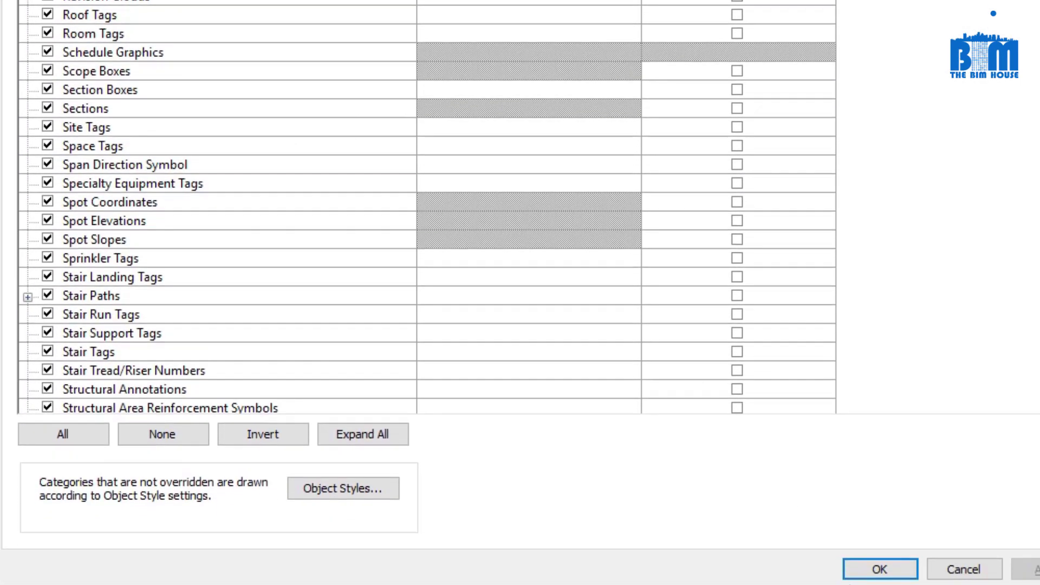
pyautogui.click(877, 566)
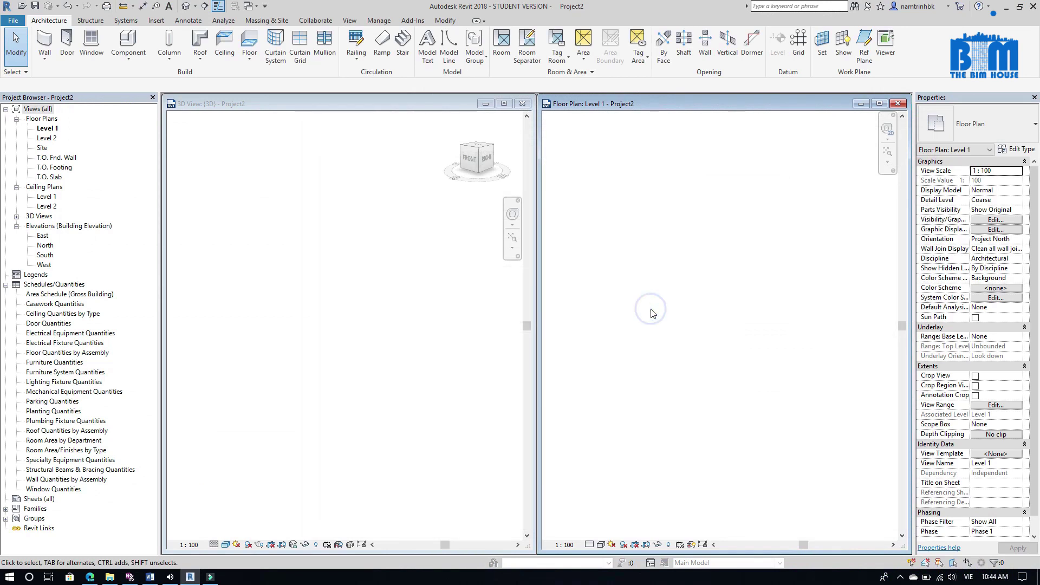
# Draw a horizontal Generic - 200mm wall about 12.7 m long and 6000 mm high in the Level 1 plan.
pyautogui.click(45, 46)
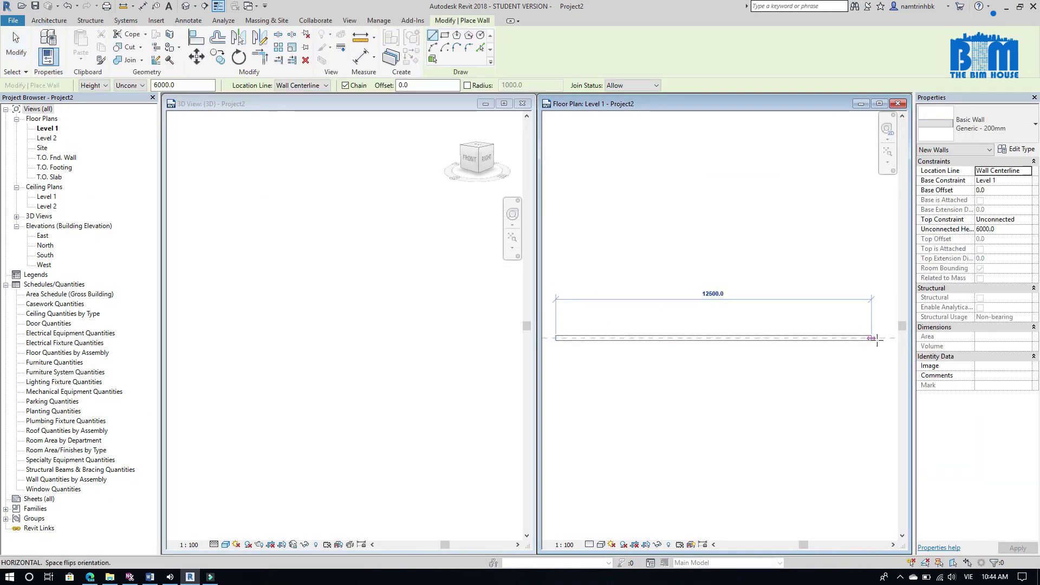
pyautogui.click(877, 338)
pyautogui.click(475, 325)
pyautogui.press('Escape')
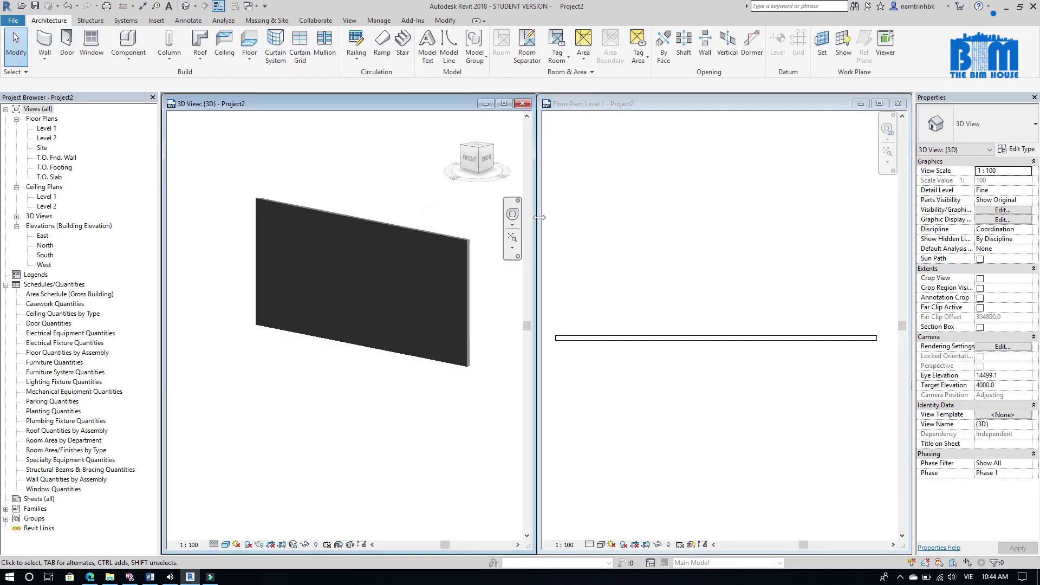
# Place a 1700 x 2000mm double-sliding door near the wall's right end and a 4200 x 4200mm overhead rolling door near its middle.
pyautogui.click(615, 254)
pyautogui.click(68, 45)
pyautogui.click(963, 134)
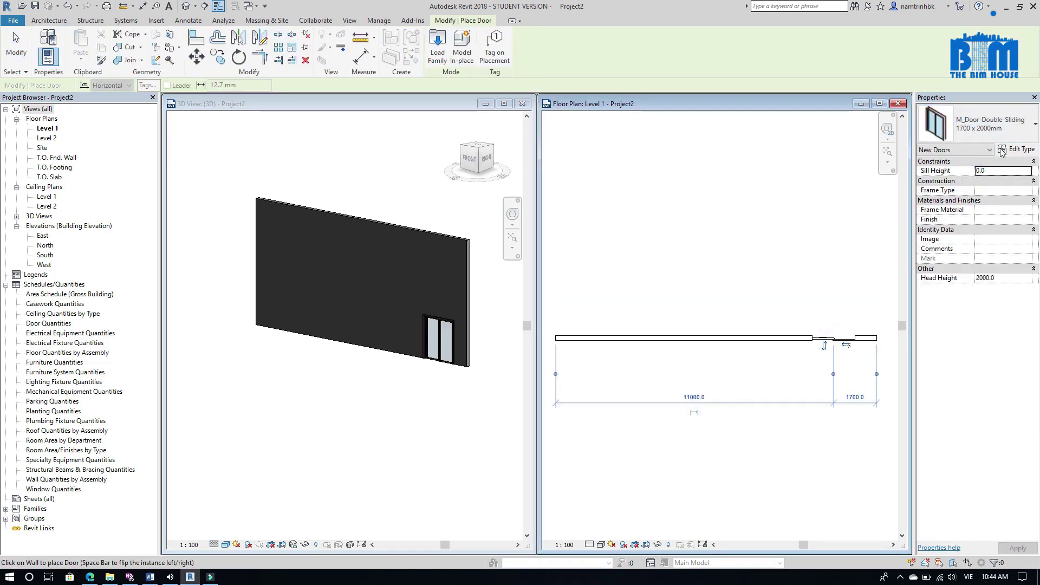
pyautogui.click(959, 295)
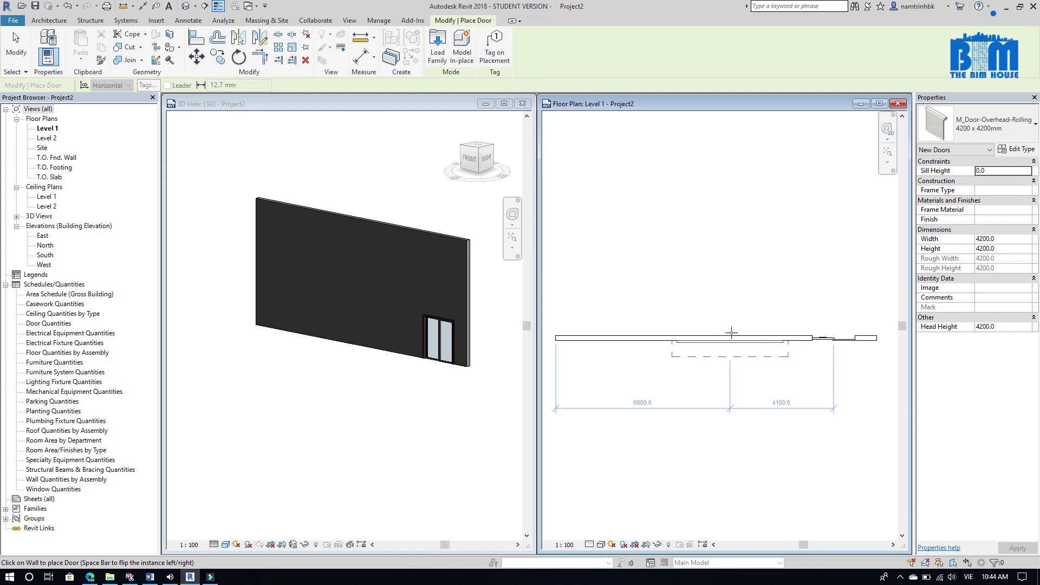
pyautogui.click(727, 332)
# Place a 0762 x 2032mm M_Single-Flush door about 2000 mm from the wall's left end and inspect the wall in 3D.
pyautogui.click(978, 135)
pyautogui.click(969, 347)
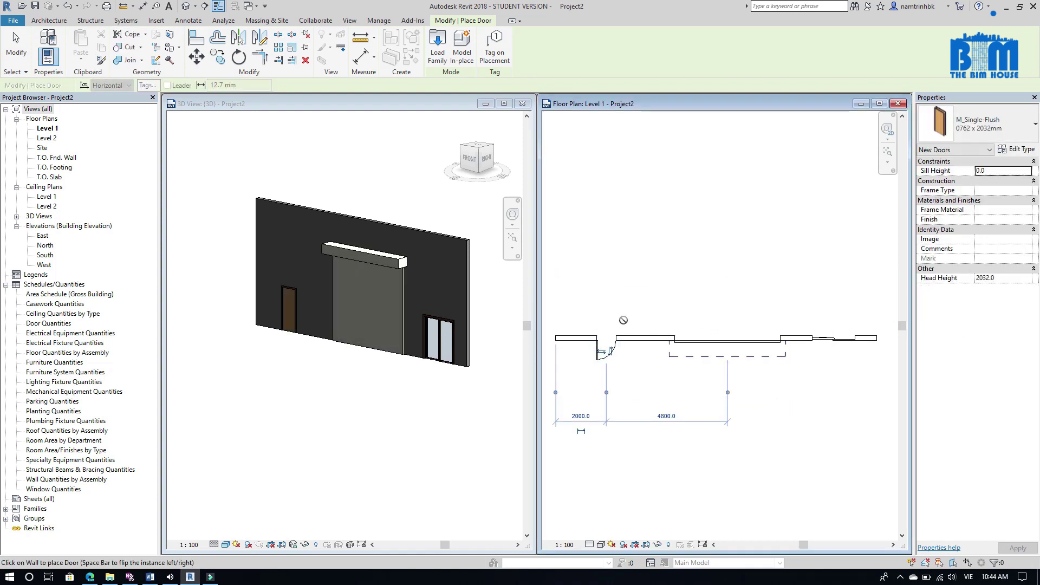
pyautogui.click(409, 399)
pyautogui.keyDown('shift'); pyautogui.moveTo(343, 432); pyautogui.dragTo(786, 375, button='middle'); pyautogui.keyUp('shift')
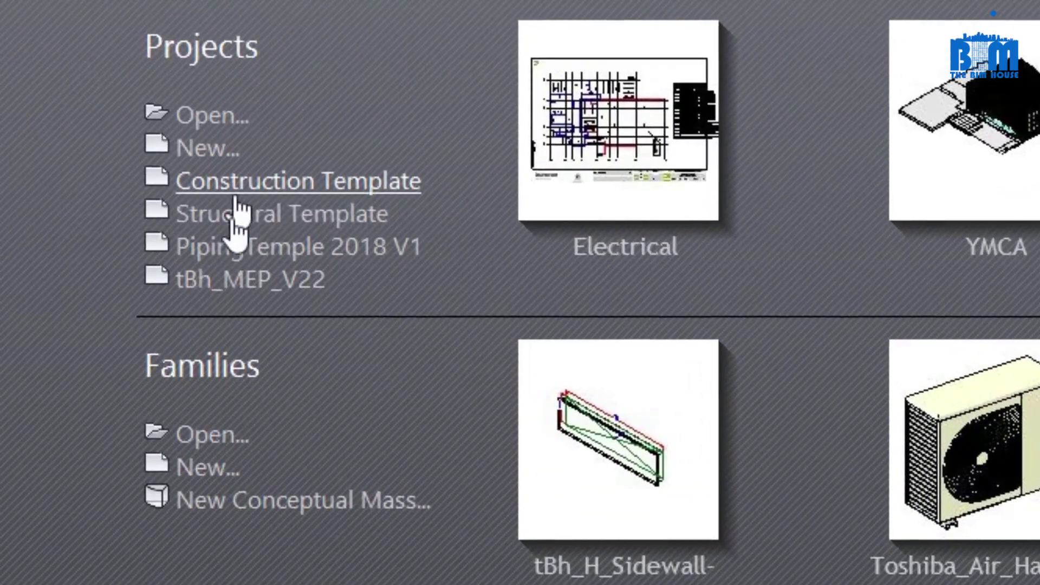
# Create a new project from the Electrical-Default_Metric.rte template.
pyautogui.click(207, 148)
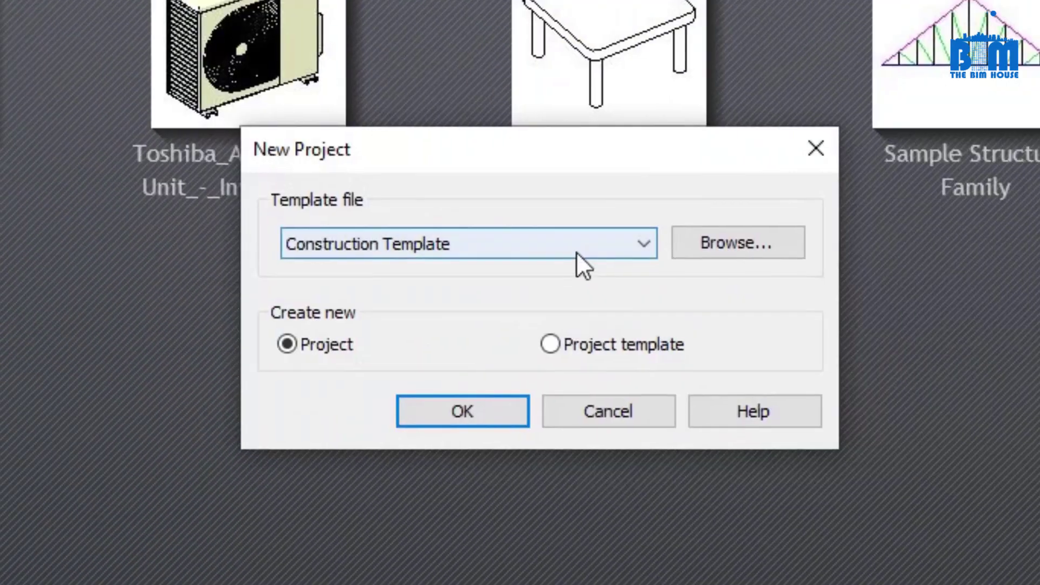
pyautogui.click(577, 252)
pyautogui.click(737, 244)
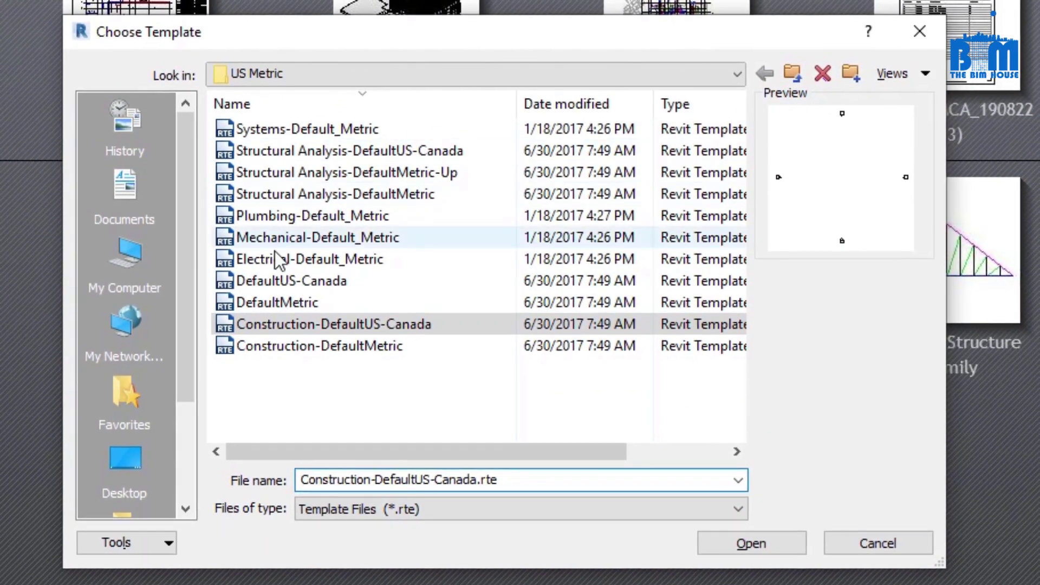
pyautogui.click(279, 213)
pyautogui.click(279, 236)
pyautogui.click(282, 259)
pyautogui.click(745, 541)
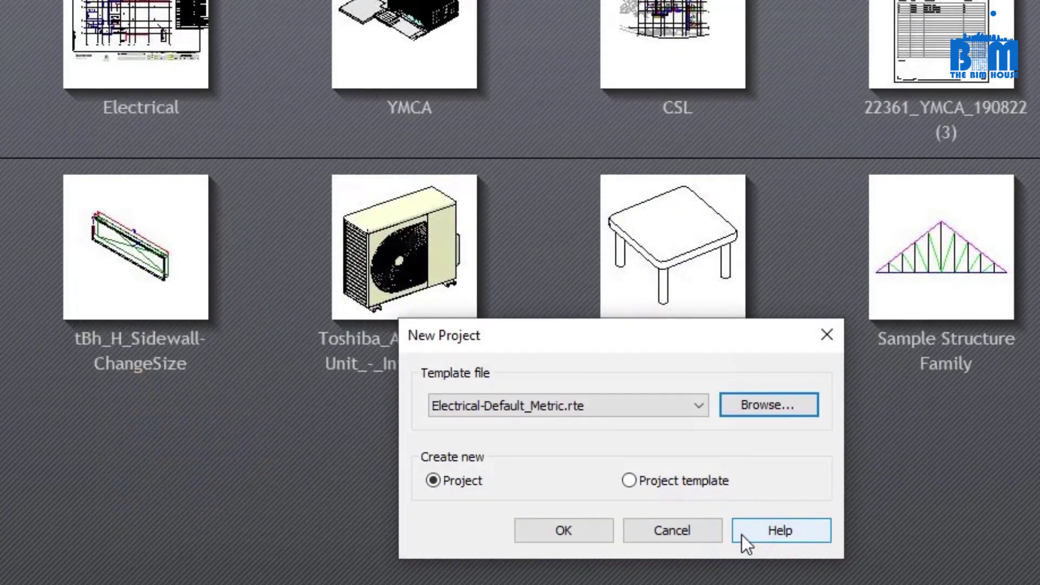
pyautogui.click(590, 536)
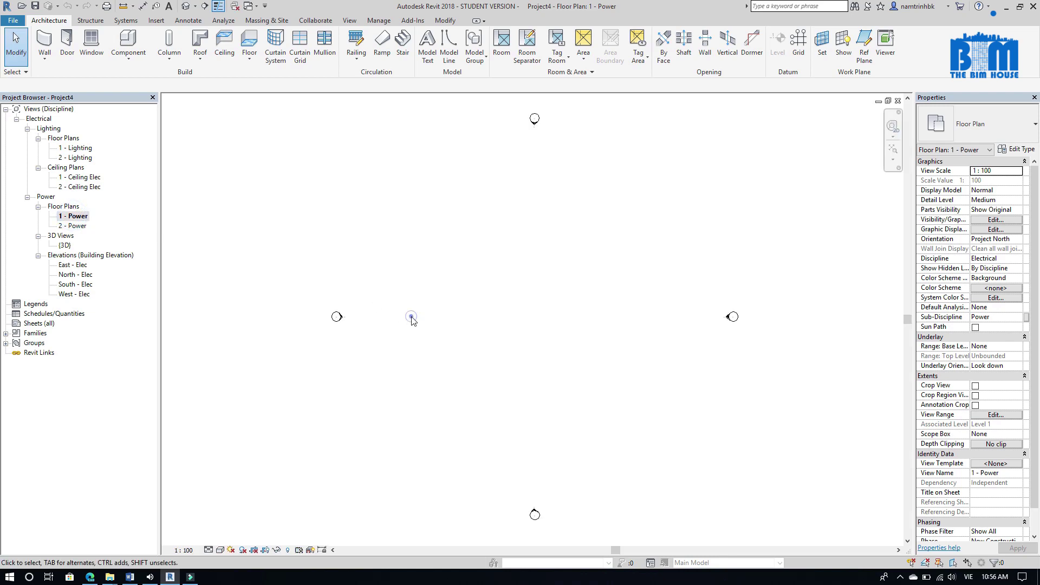
# Draw a stepped channel cable tray run, 300 x 100 mm at 2750 mm offset, with horizontal legs about 16 m and 9 m long.
pyautogui.click(127, 22)
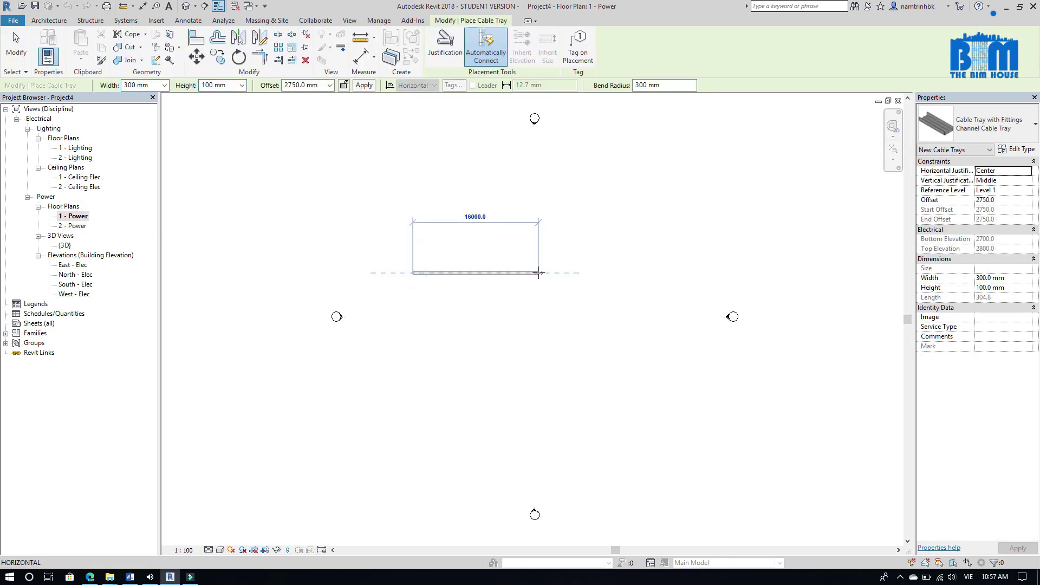
pyautogui.click(538, 273)
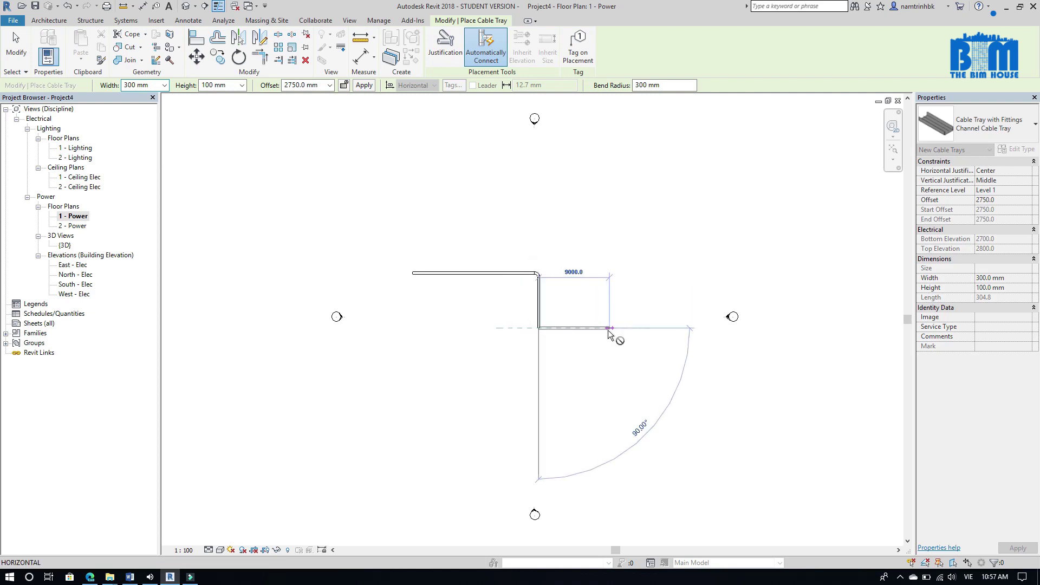
pyautogui.press('Escape')
pyautogui.press('Escape')
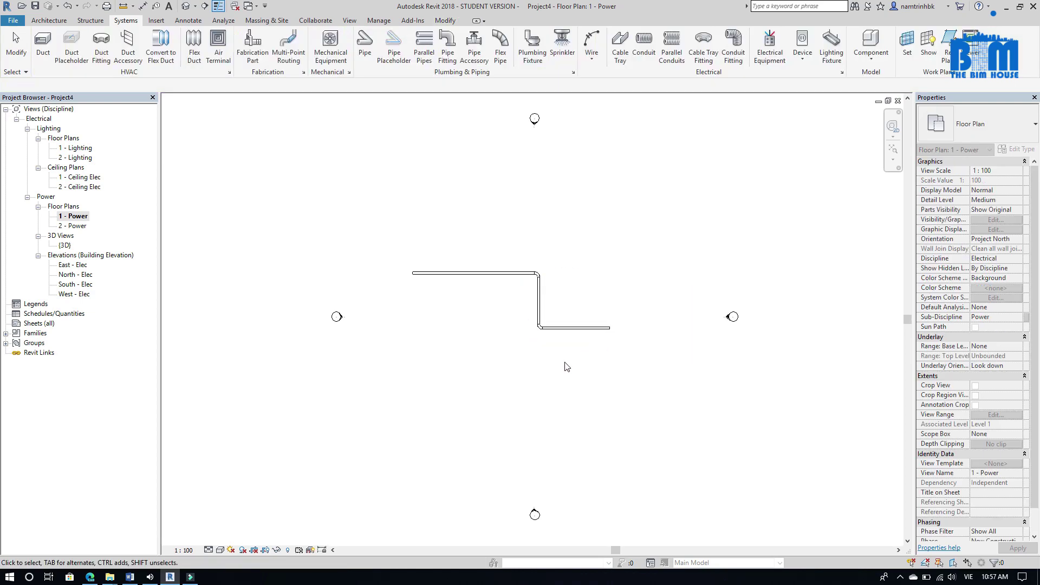
# Draw a horizontal 300 x 300 rectangular duct about 25 m long at 2750 mm offset, above the cable tray in the 1 - Power plan.
pyautogui.click(43, 45)
pyautogui.click(408, 234)
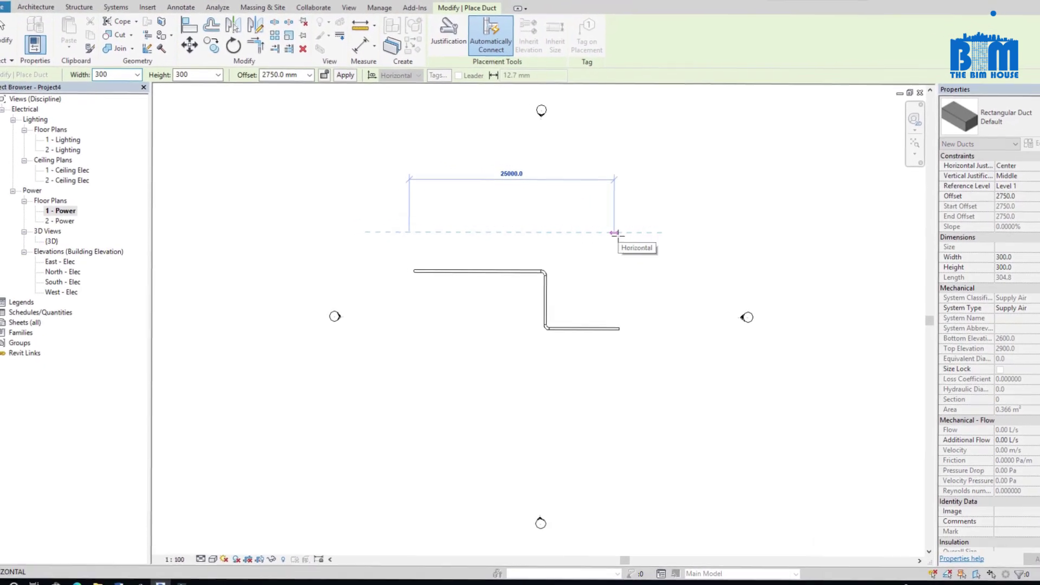
pyautogui.click(611, 234)
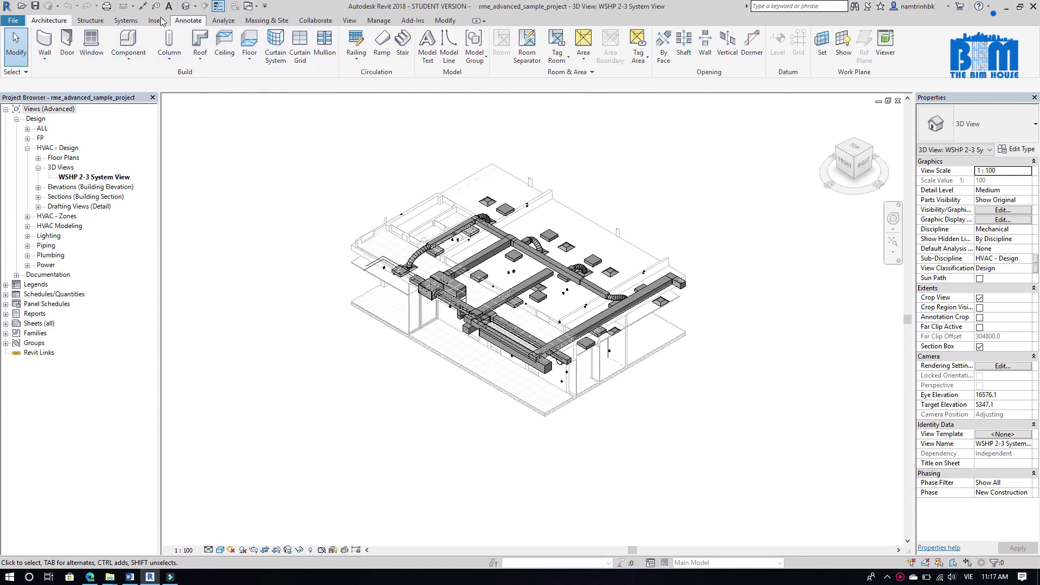
# In rme_advanced_sample_project, review the Structure, Systems, Insert and Annotate tool sets.
pyautogui.click(93, 22)
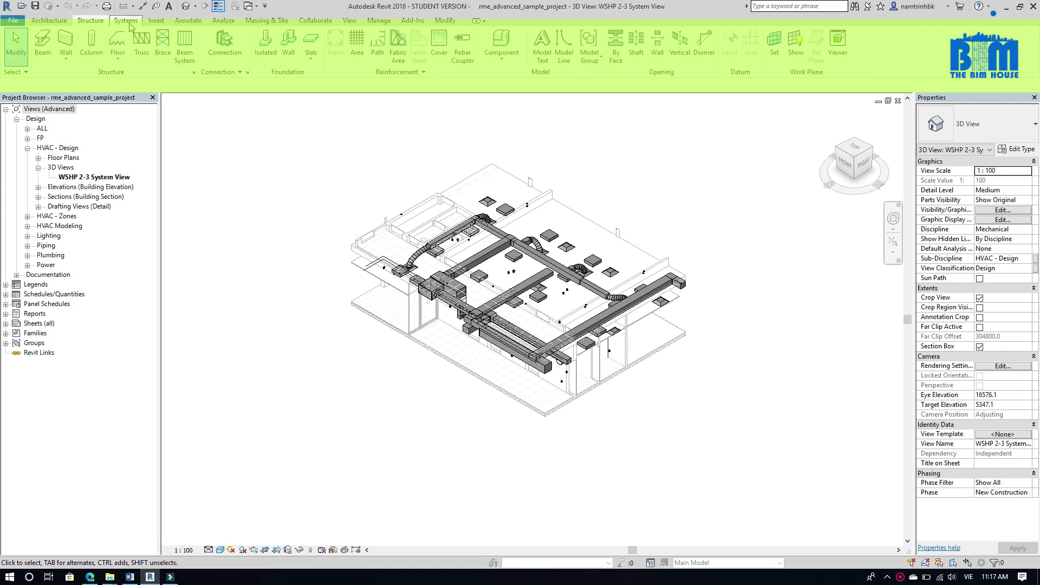
pyautogui.click(129, 22)
pyautogui.click(157, 23)
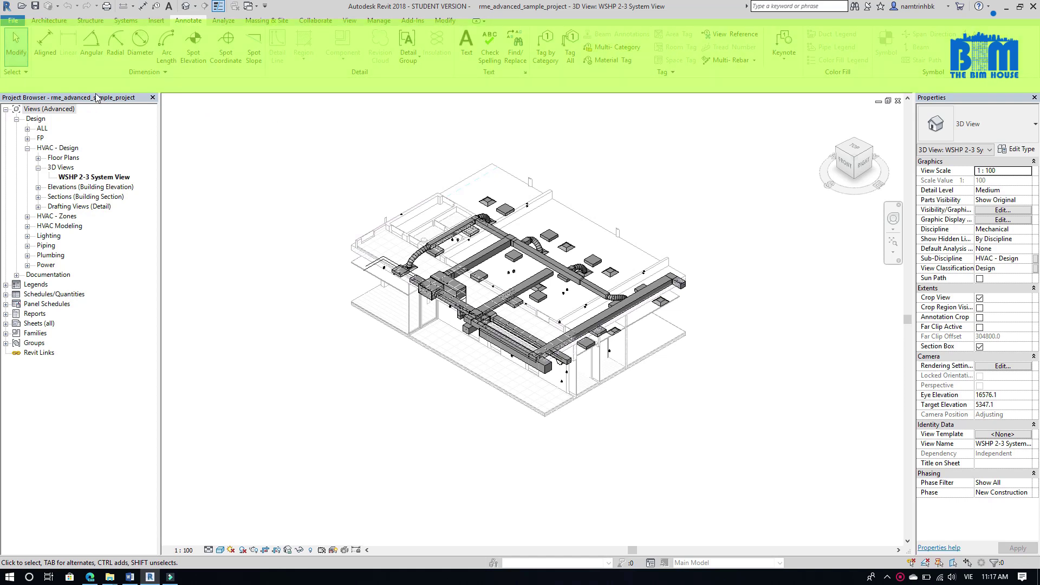
# Expand the project's ALL and FP view groups, open the Level 1 Ceiling Plan, and point out the reports and sheets groups.
pyautogui.click(27, 138)
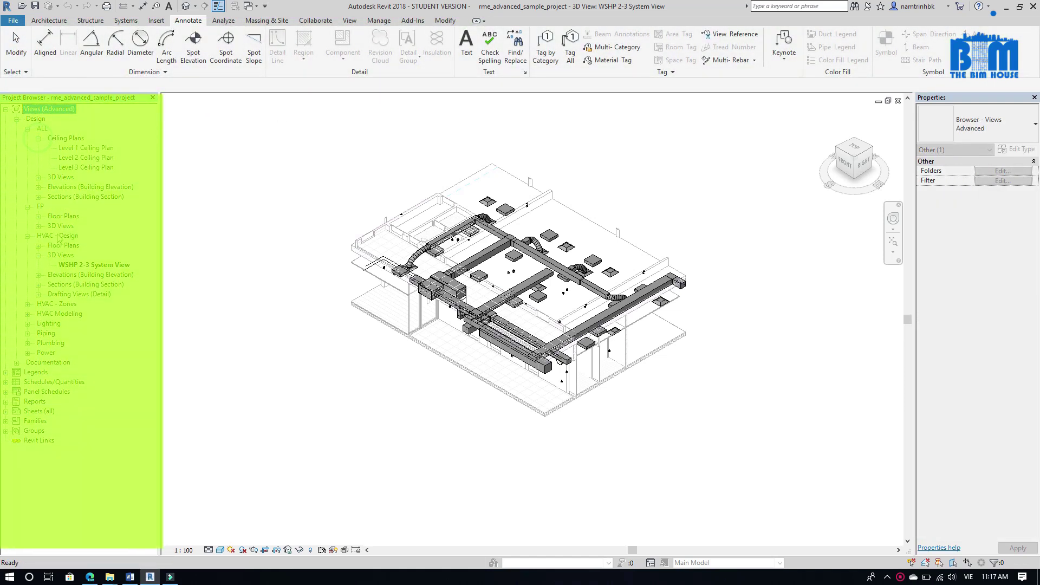
pyautogui.click(89, 148)
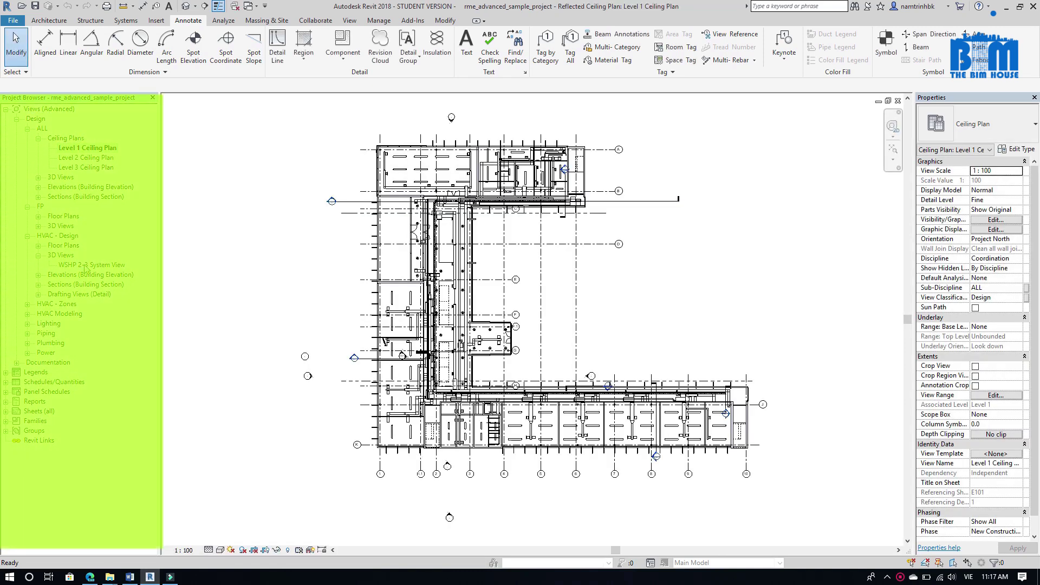
pyautogui.click(34, 401)
pyautogui.click(32, 412)
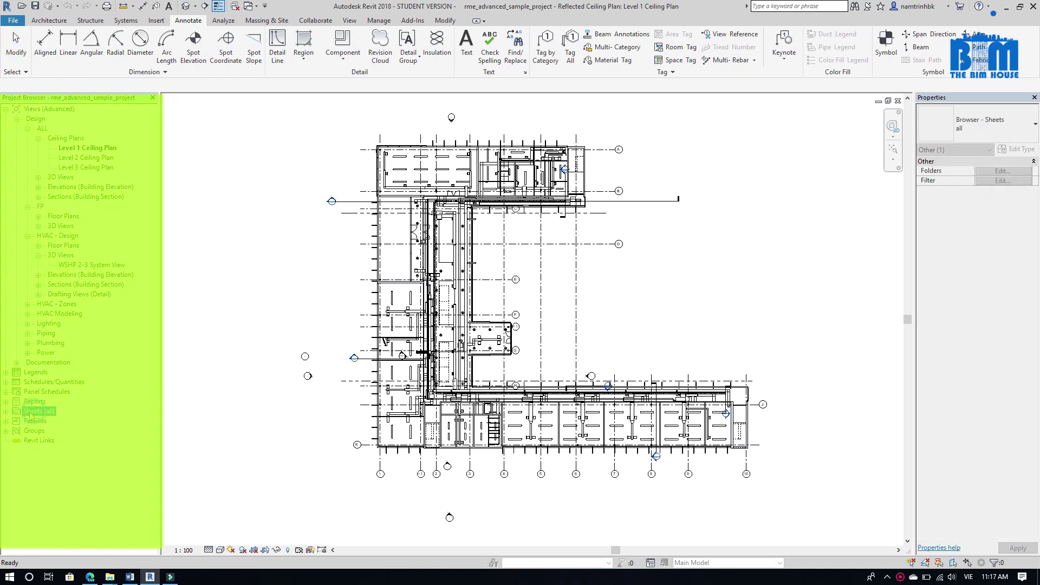
# In the Level 1 Ceiling Plan, examine the properties of a supply diffuser, the floor and a pendant light near section marker 2/E301.
pyautogui.click(627, 291)
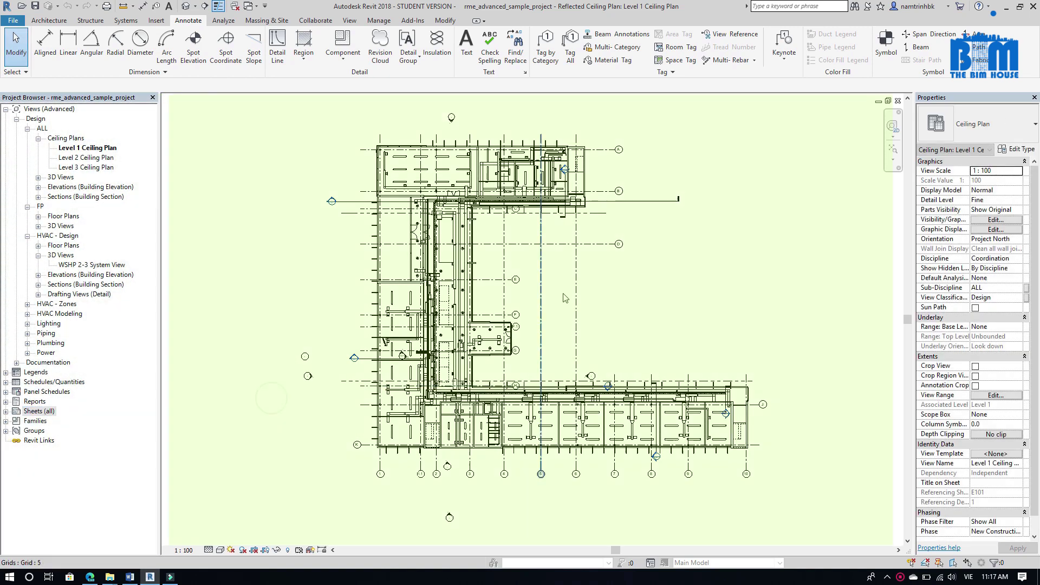
pyautogui.scroll(5, 558, 165)
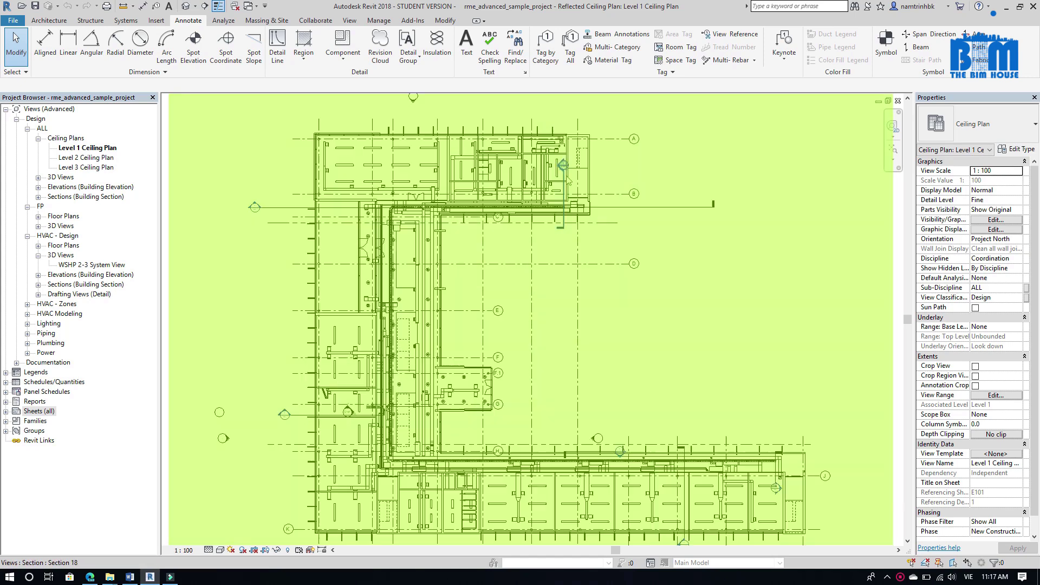
pyautogui.scroll(3, 550, 161)
pyautogui.click(502, 181)
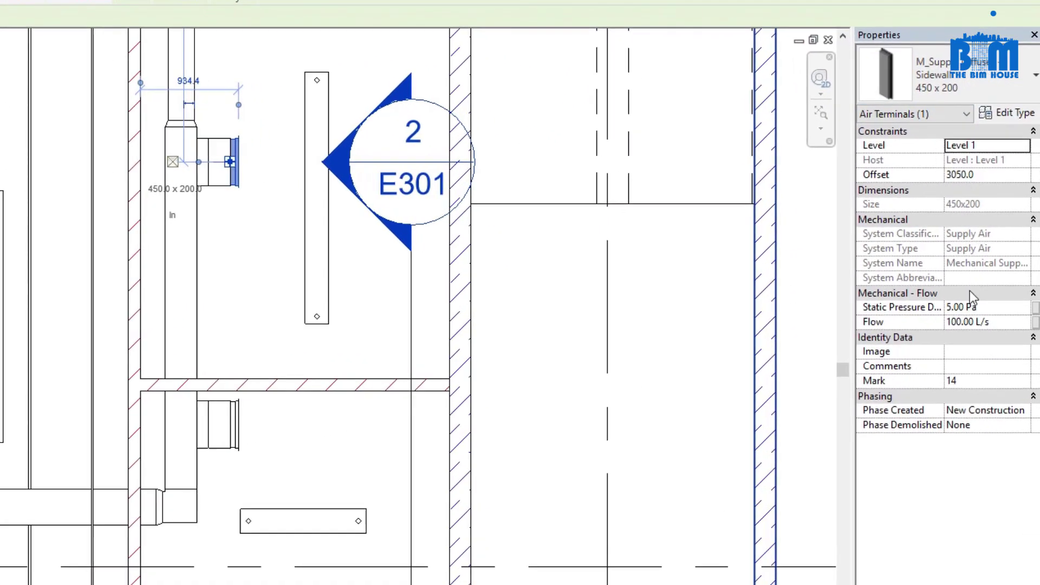
pyautogui.click(488, 291)
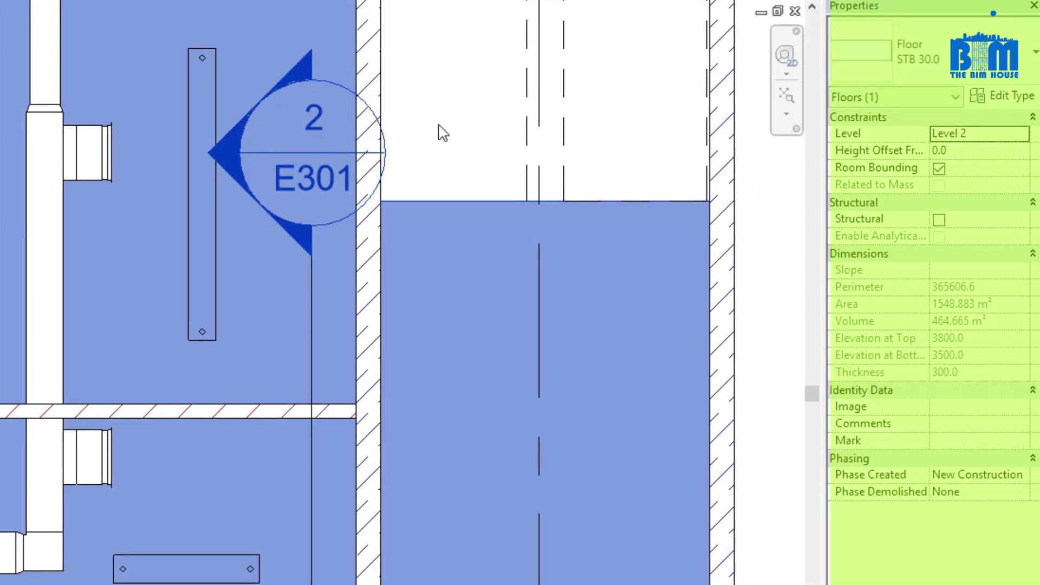
pyautogui.press('Escape')
pyautogui.click(188, 229)
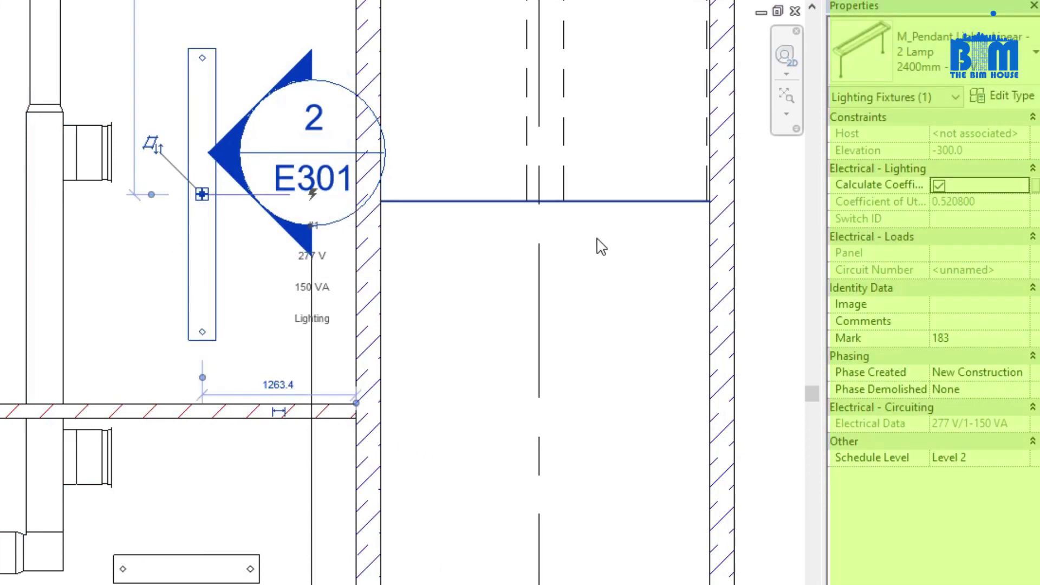
pyautogui.press('Escape')
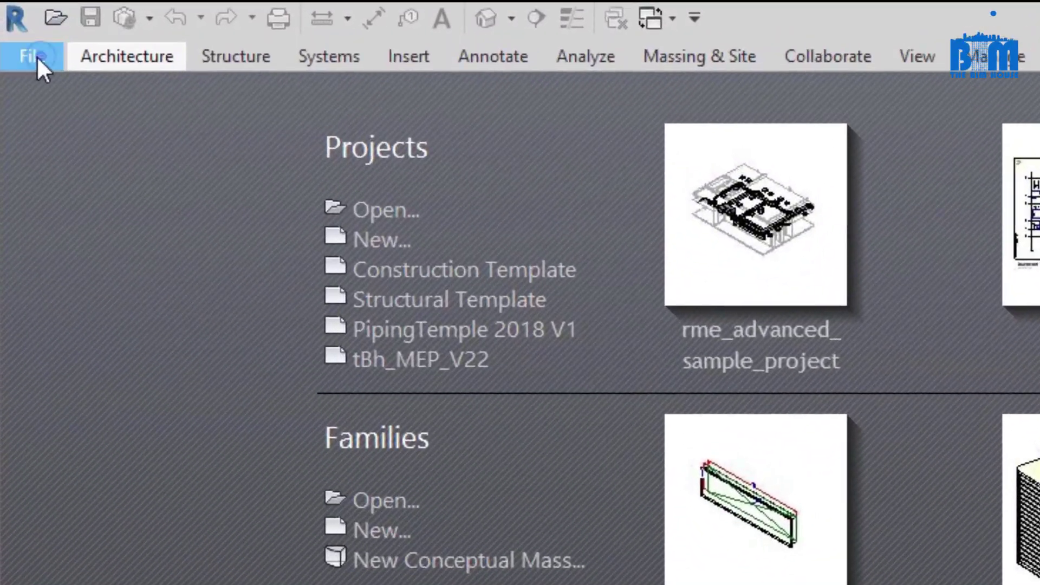
# Open the Revit project rme_advanced_sample_project.rvt from the Samples folder.
pyautogui.click(12, 28)
pyautogui.moveTo(181, 255)
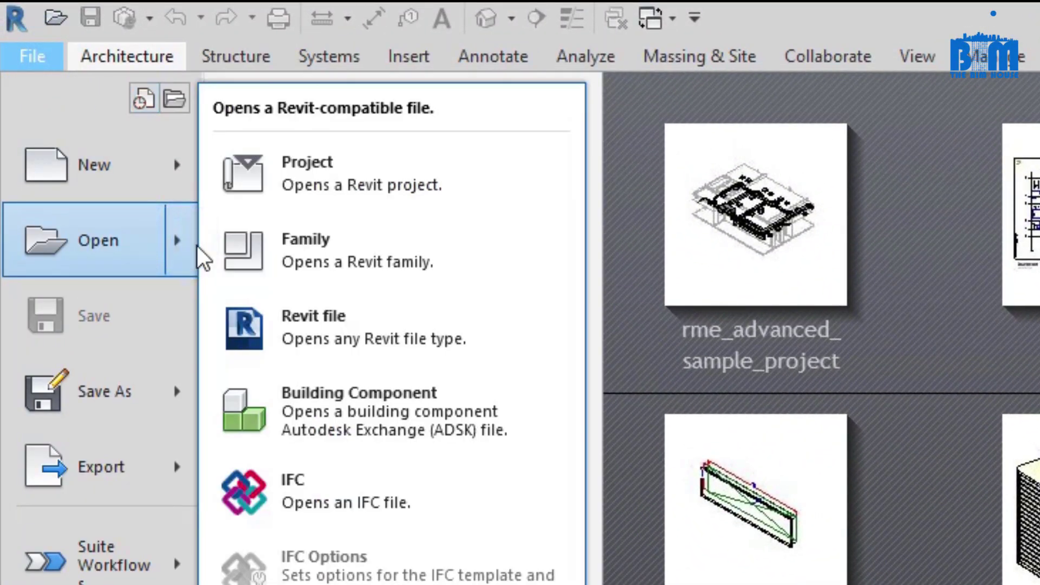
pyautogui.click(385, 366)
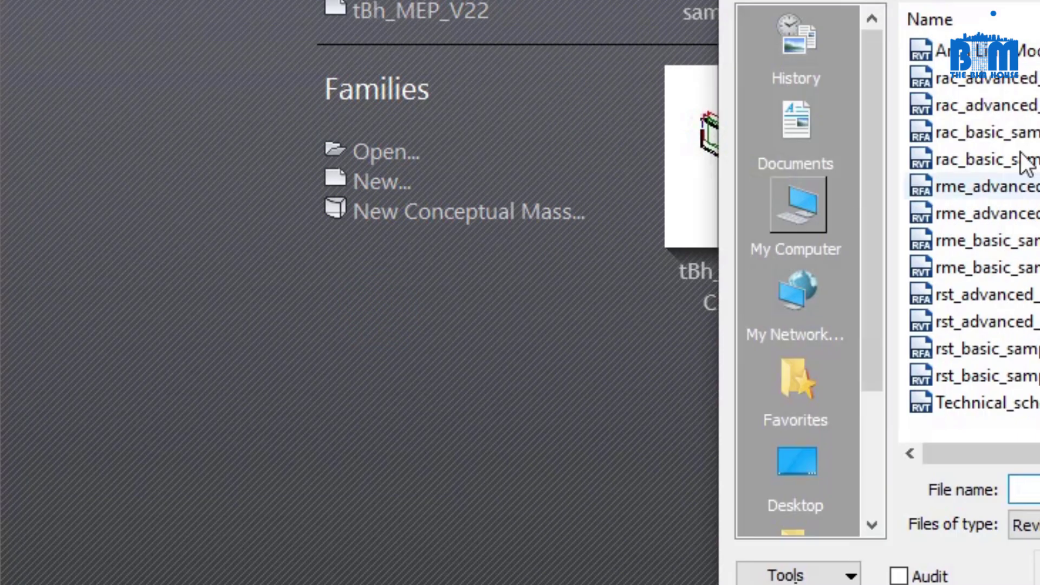
pyautogui.click(970, 74)
pyautogui.click(646, 42)
pyautogui.click(655, 169)
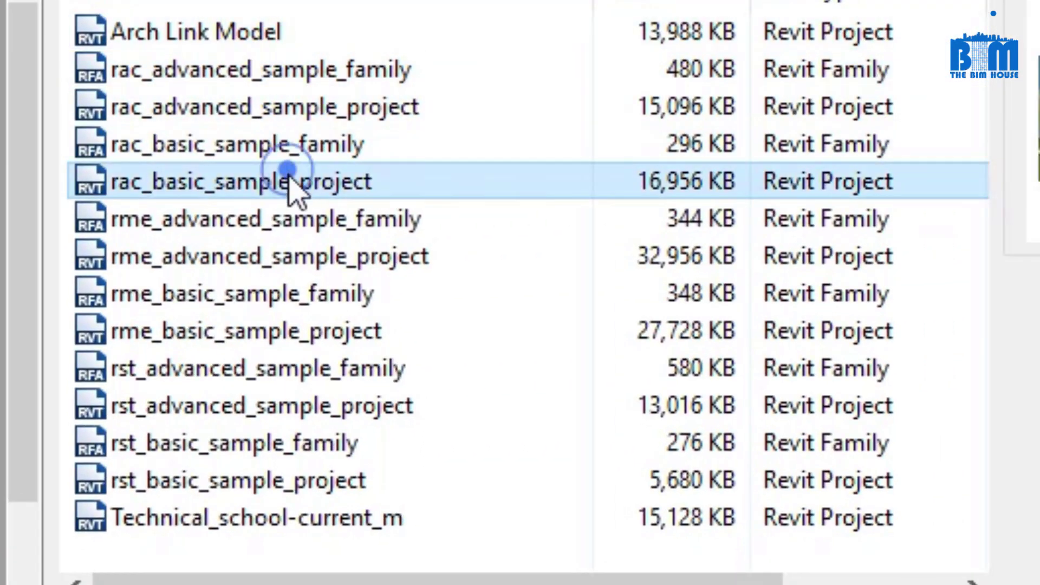
pyautogui.click(669, 295)
pyautogui.click(311, 407)
pyautogui.click(306, 518)
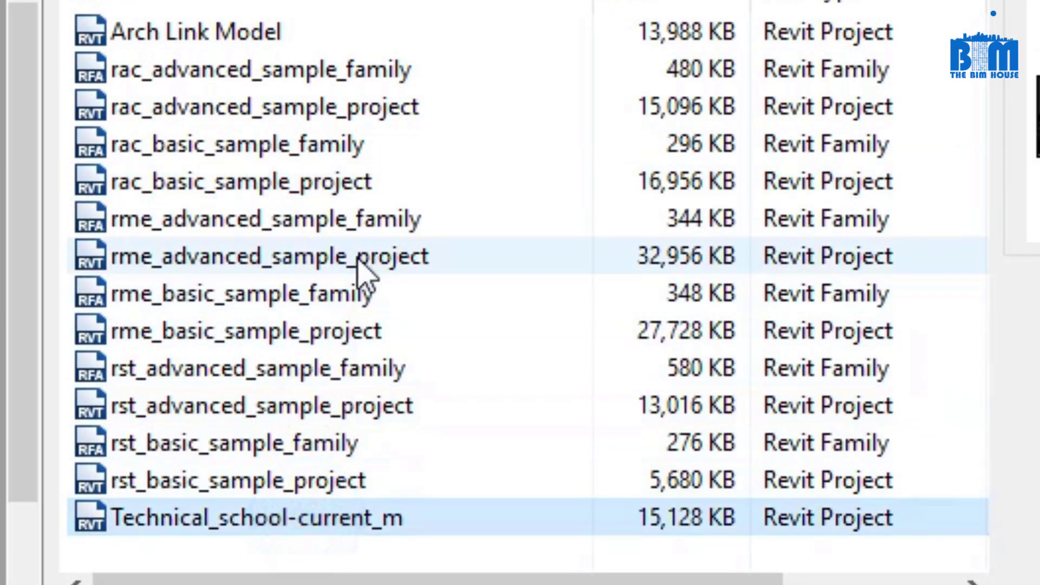
pyautogui.click(361, 258)
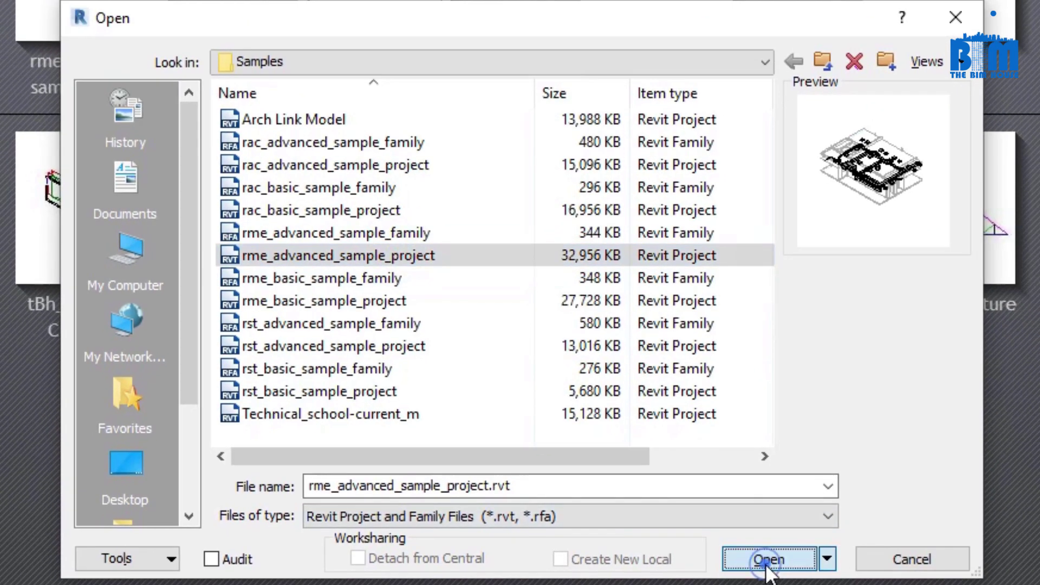
pyautogui.click(964, 584)
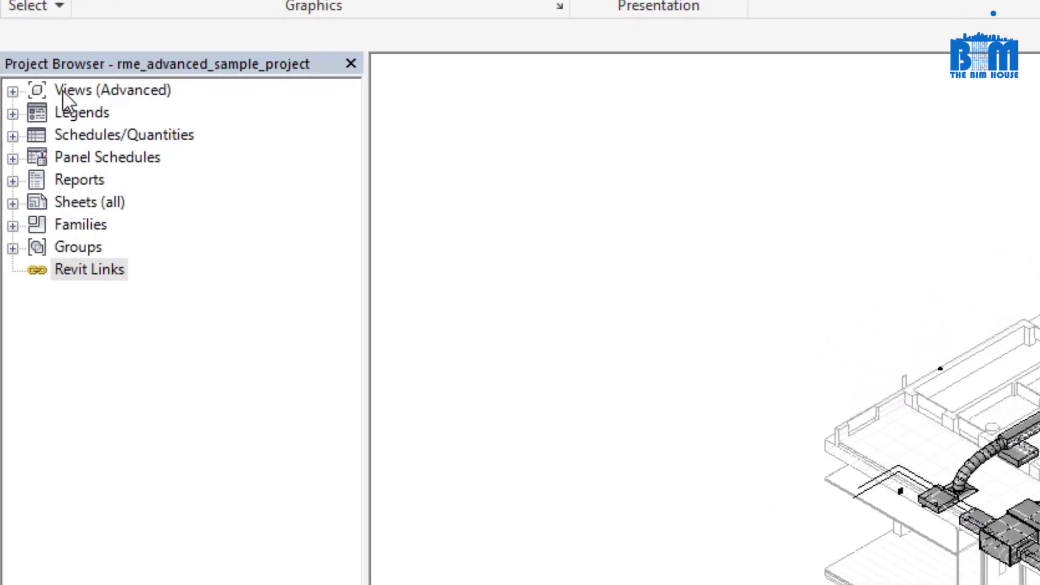
# Point out the main project browser groups, including Views (Advanced), Schedules/Quantities, Panel Schedules and Sheets (all).
pyautogui.click(63, 90)
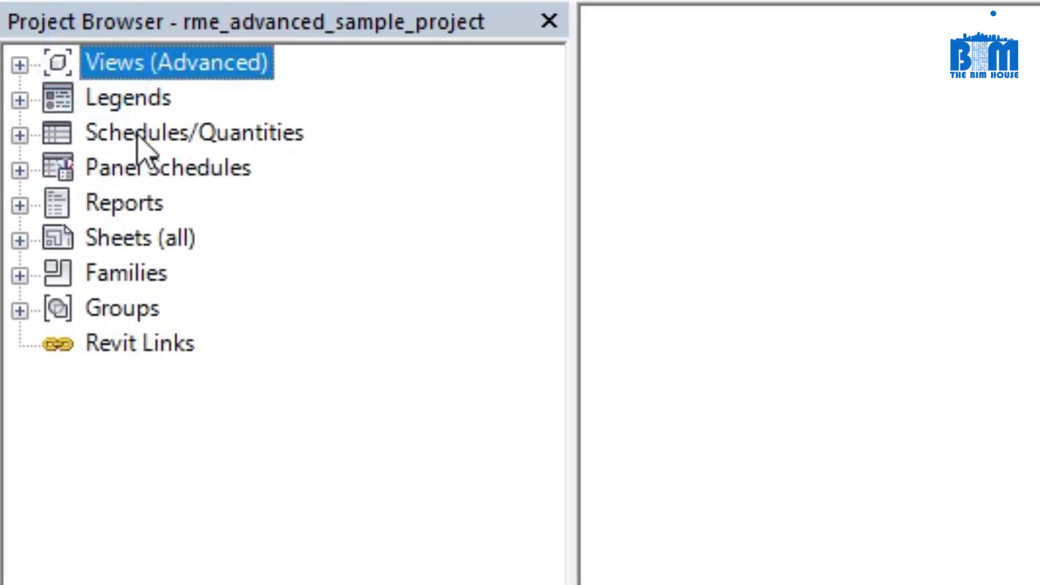
pyautogui.click(142, 135)
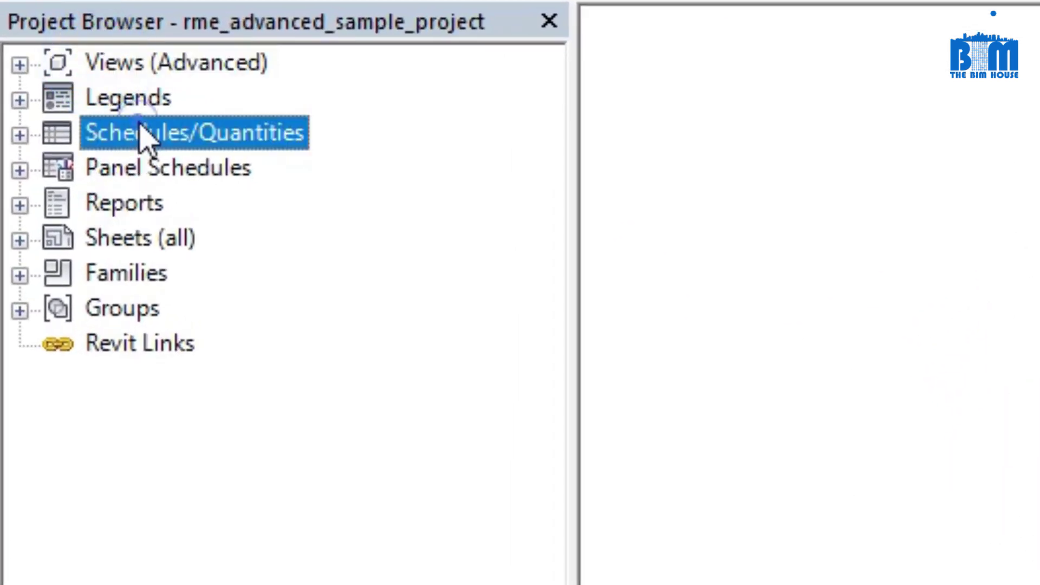
pyautogui.click(142, 170)
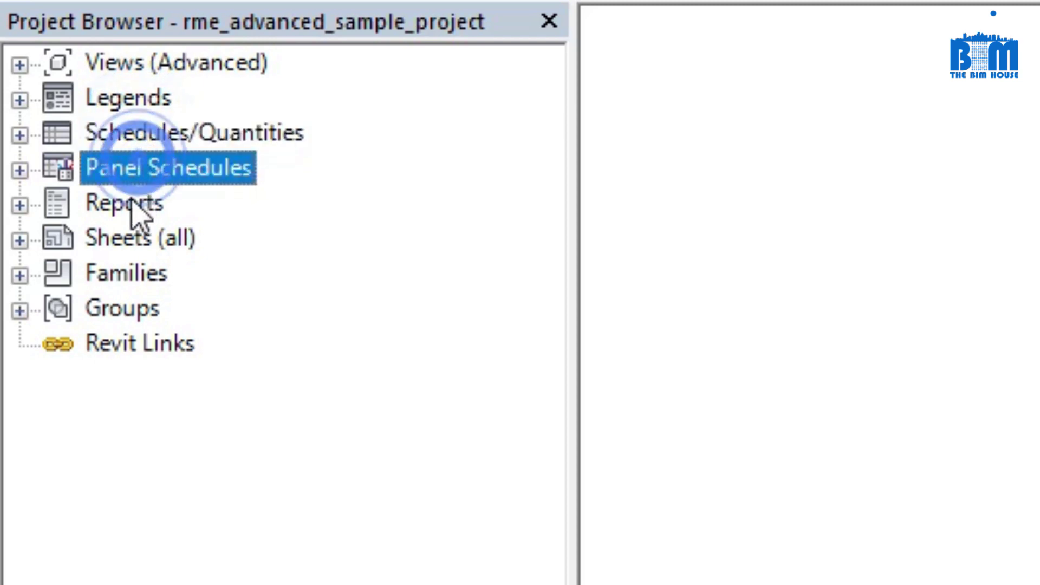
pyautogui.click(133, 206)
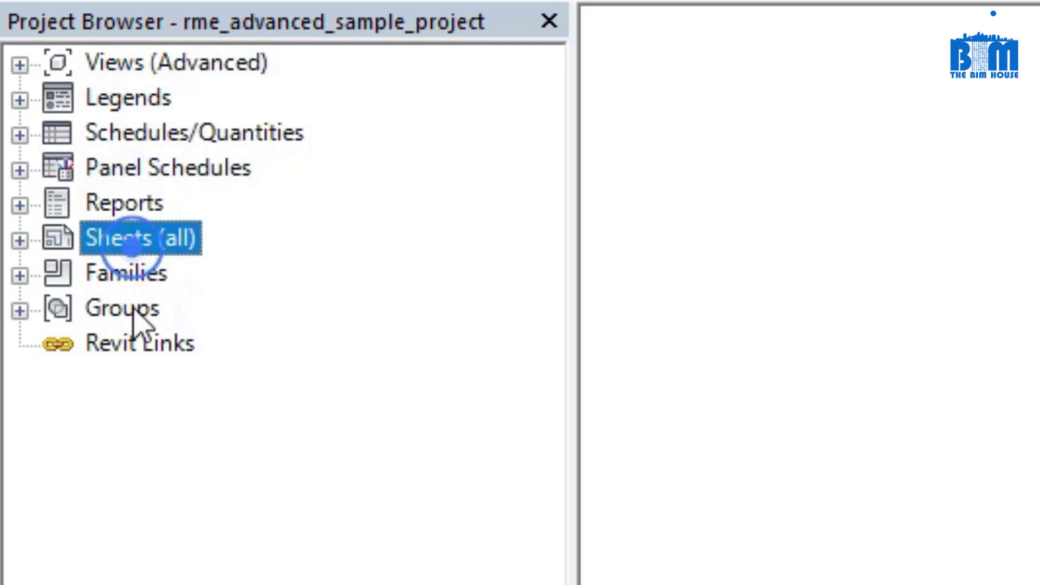
# Open Loads Report (1) from the Reports group, skim its building and level summaries, and collapse the group.
pyautogui.click(20, 205)
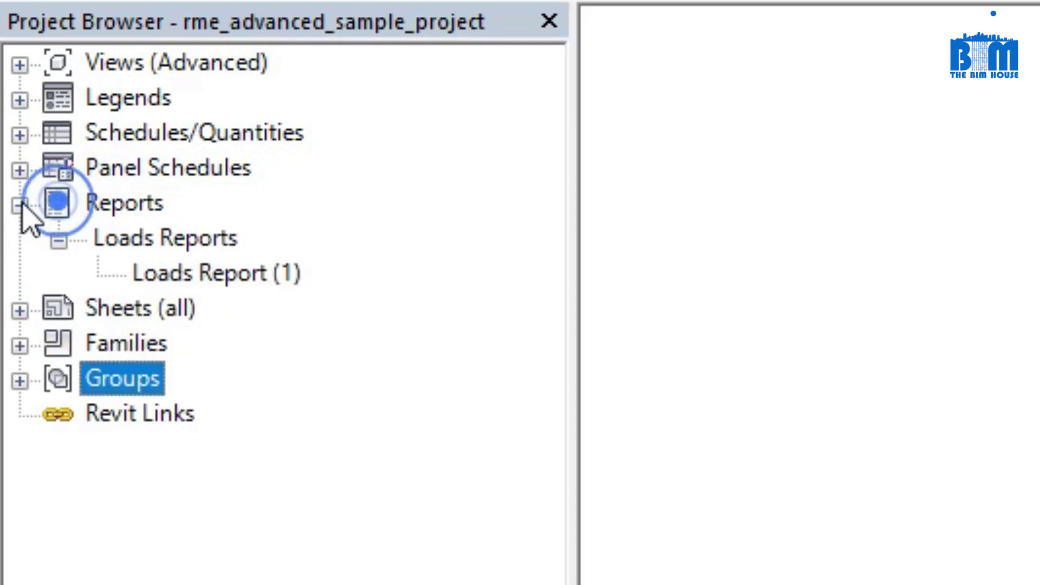
pyautogui.click(201, 279)
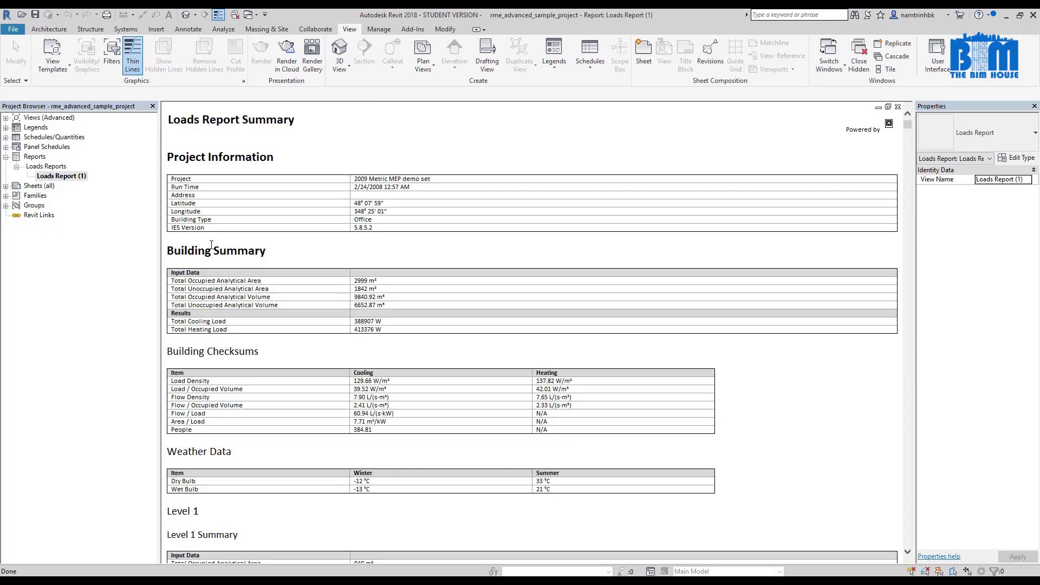
pyautogui.scroll(-15, 326, 266)
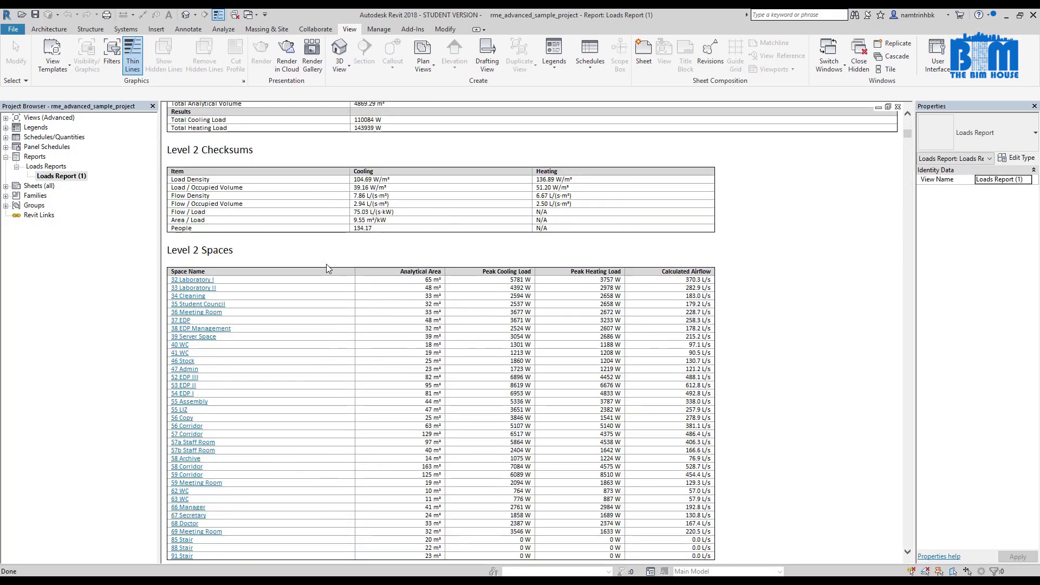
pyautogui.scroll(14, 328, 268)
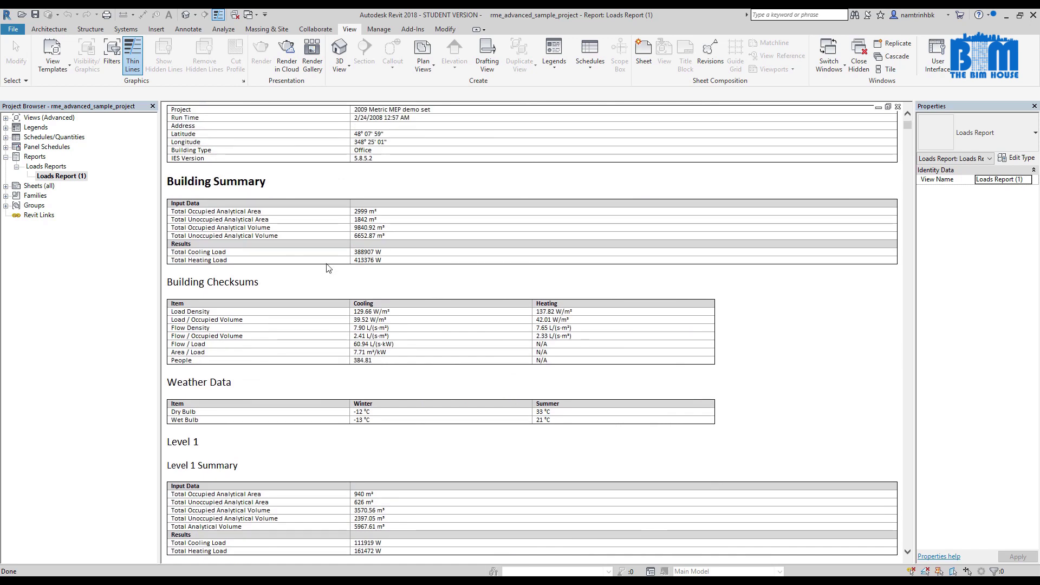
pyautogui.doubleClick(15, 157)
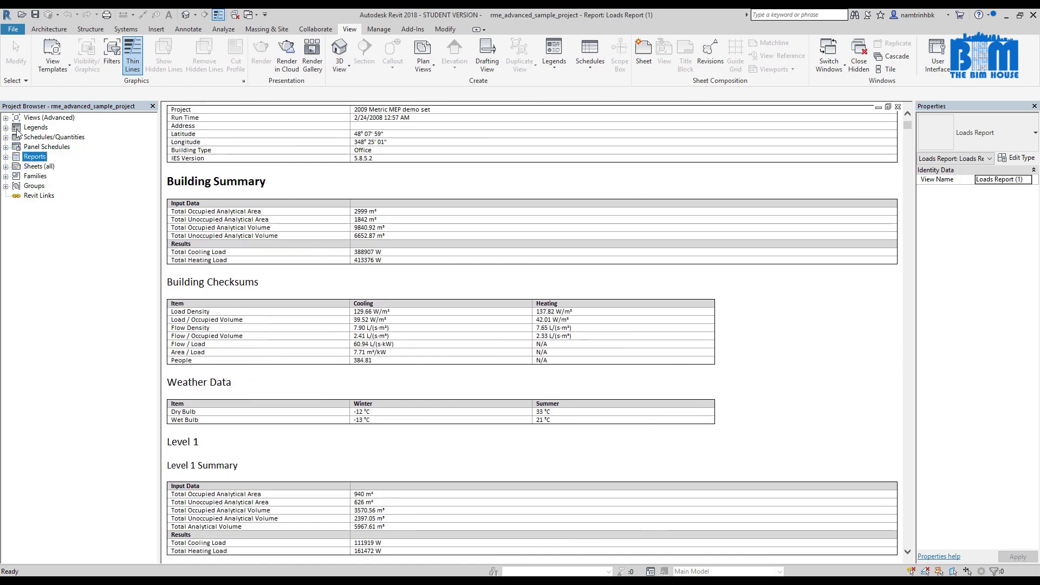
# Expand Views (Advanced) and its Design and Documentation groups to show their discipline subgroups.
pyautogui.click(5, 118)
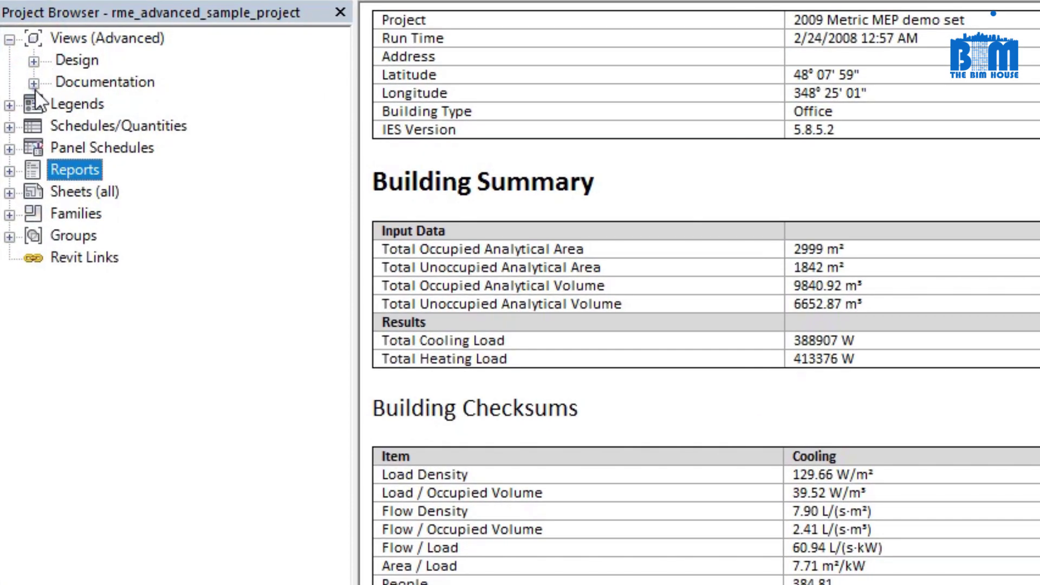
pyautogui.click(34, 61)
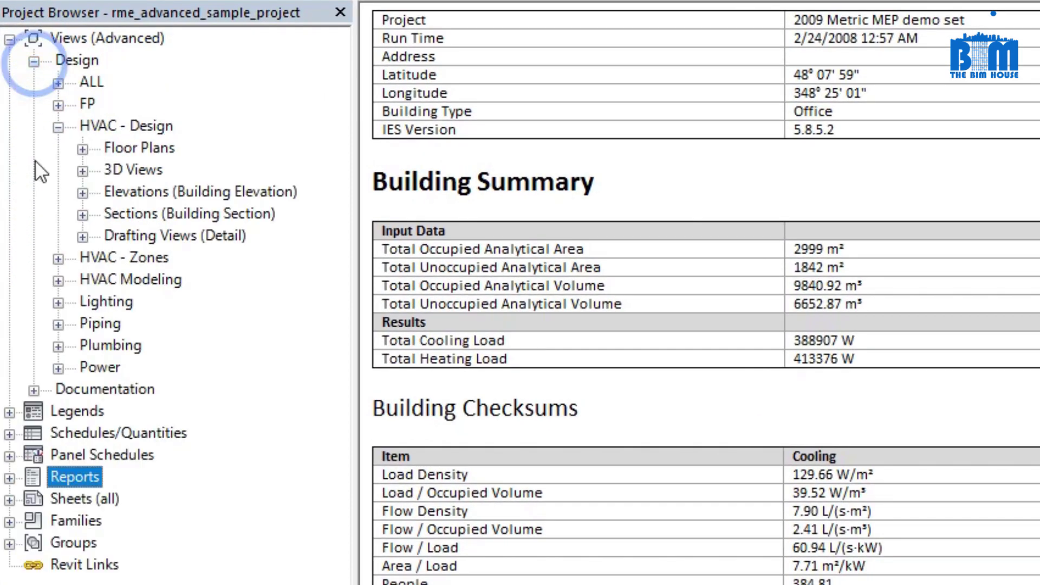
pyautogui.click(33, 390)
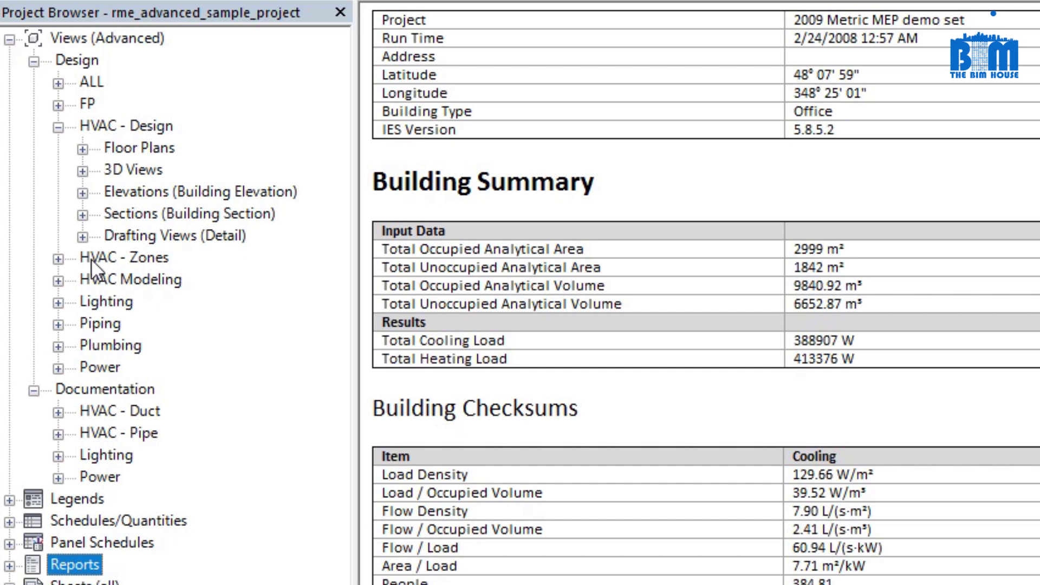
# Open the Condensate Drain drafting view under HVAC - Design and examine its plan and elevation details.
pyautogui.click(83, 237)
pyautogui.doubleClick(157, 258)
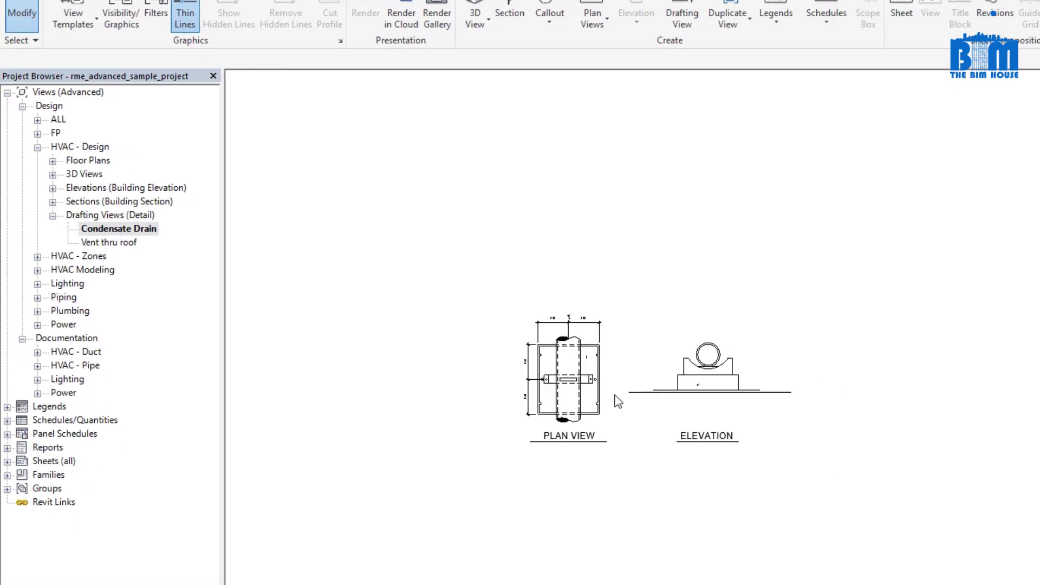
pyautogui.moveTo(647, 404); pyautogui.dragTo(658, 467, button='middle')
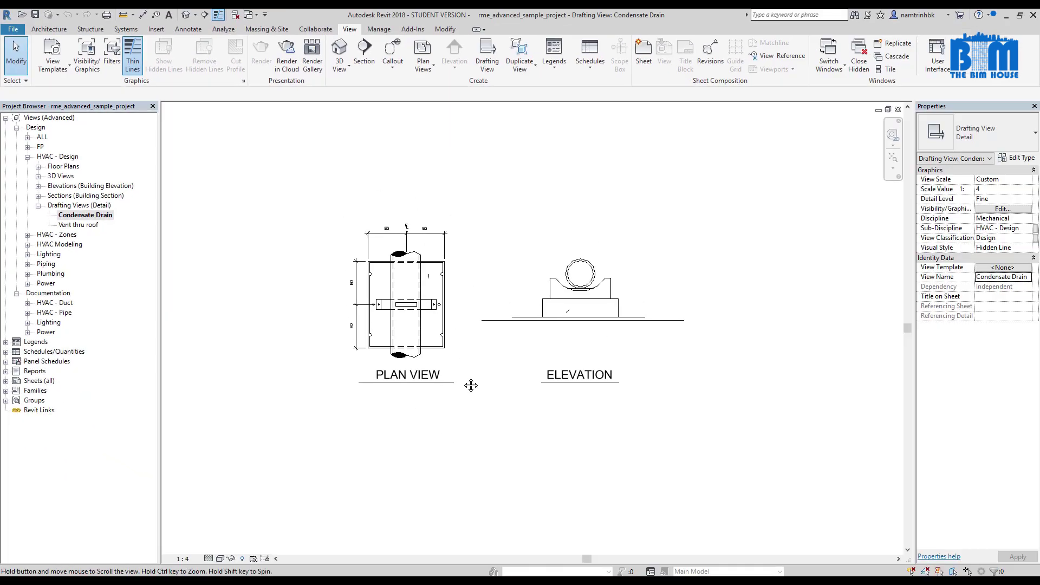
pyautogui.click(39, 167)
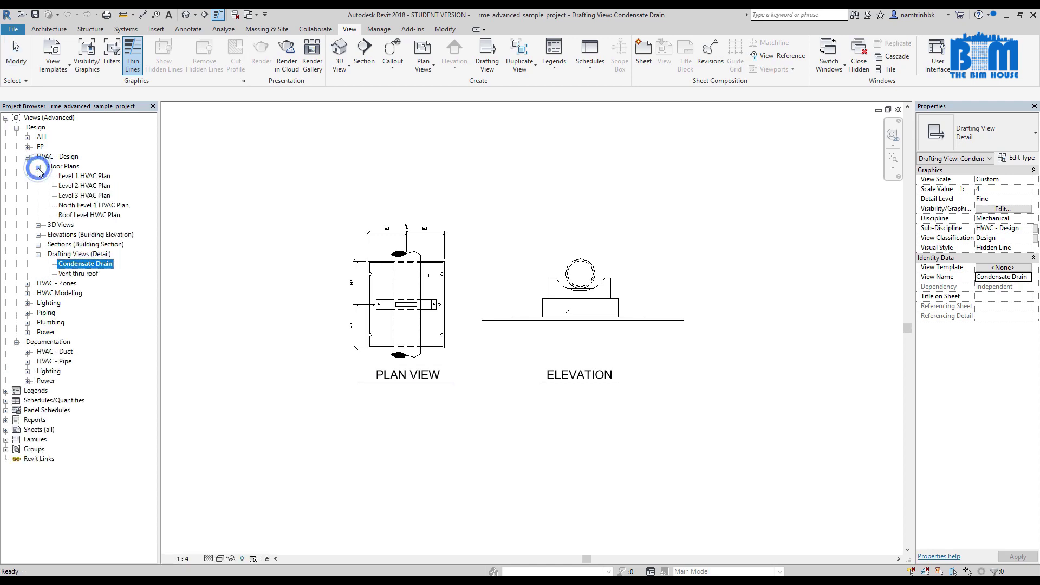
pyautogui.click(94, 176)
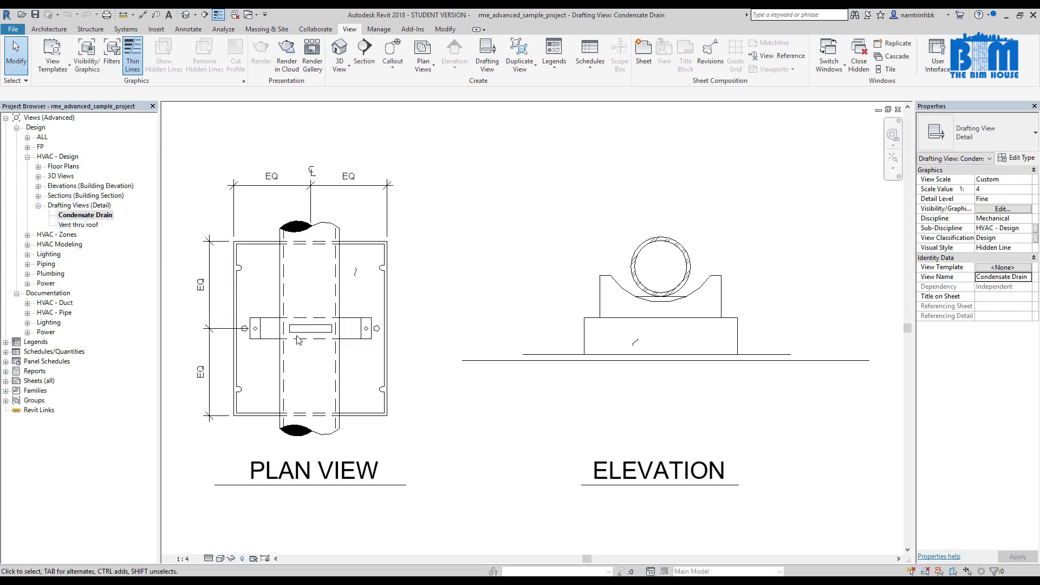
pyautogui.scroll(-4, 450, 350)
pyautogui.scroll(2, 467, 360)
pyautogui.scroll(-2, 465, 381)
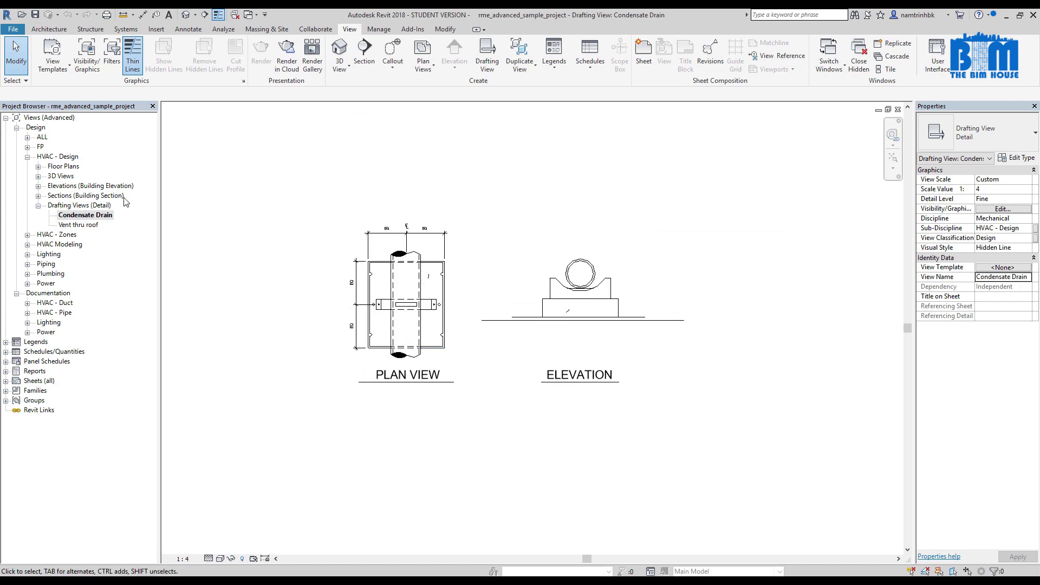
# Expand the HVAC - Design floor plans and open the Level 1 HVAC Plan and the Level 3 HVAC Plan.
pyautogui.click(39, 166)
pyautogui.click(92, 176)
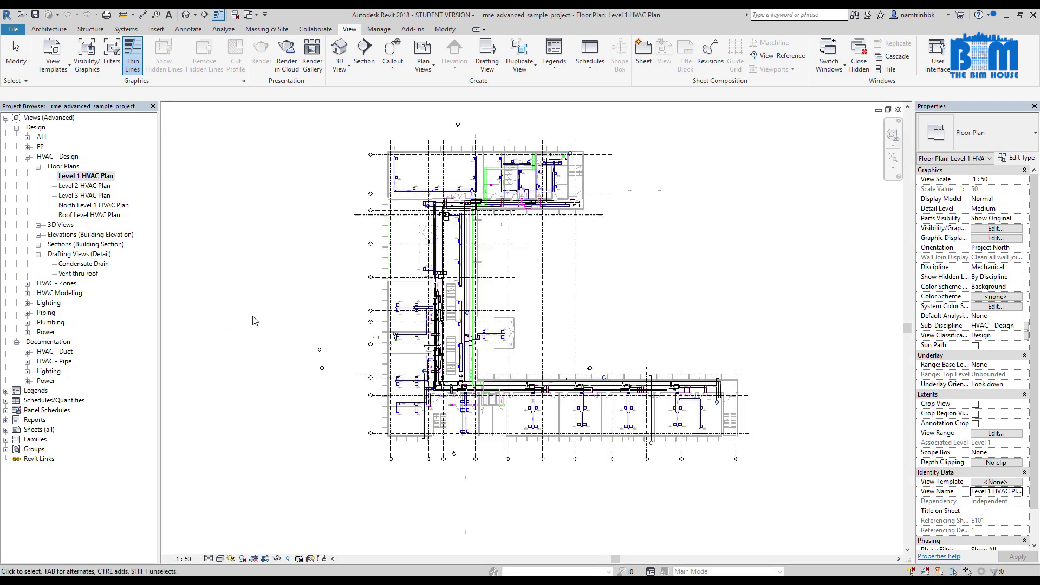
pyautogui.scroll(3, 527, 270)
pyautogui.click(98, 197)
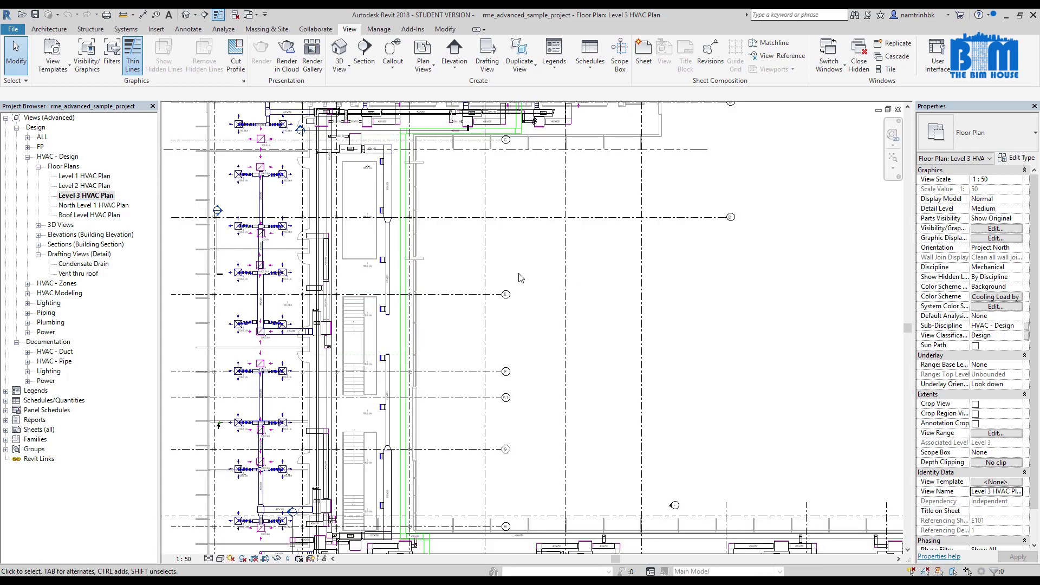
# Open the WSHP 2-3 System View 3D view and the East - Mech building elevation under HVAC - Design.
pyautogui.doubleClick(59, 225)
pyautogui.doubleClick(93, 234)
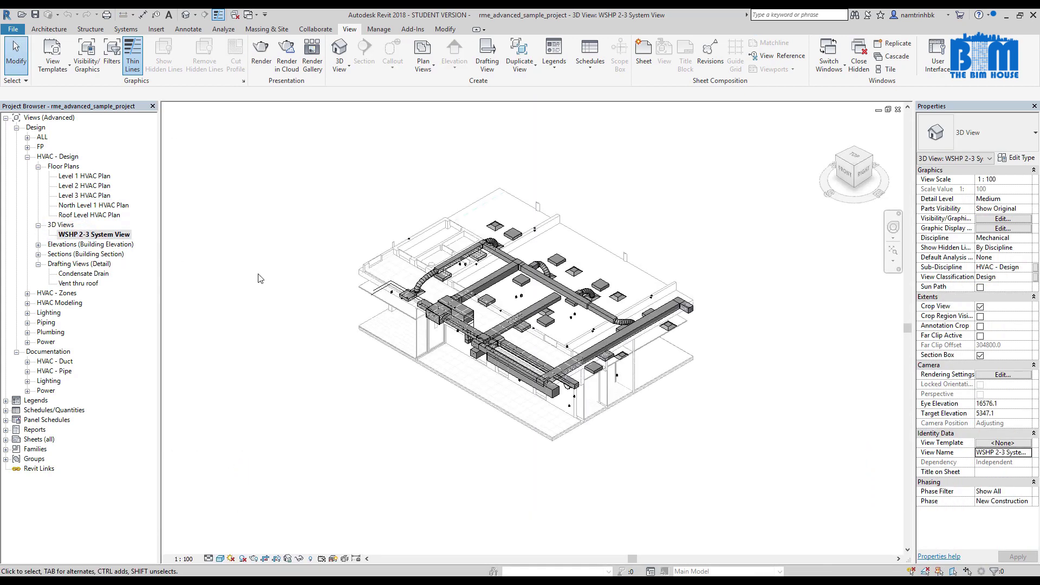
pyautogui.doubleClick(81, 245)
pyautogui.click(69, 254)
pyautogui.doubleClick(69, 255)
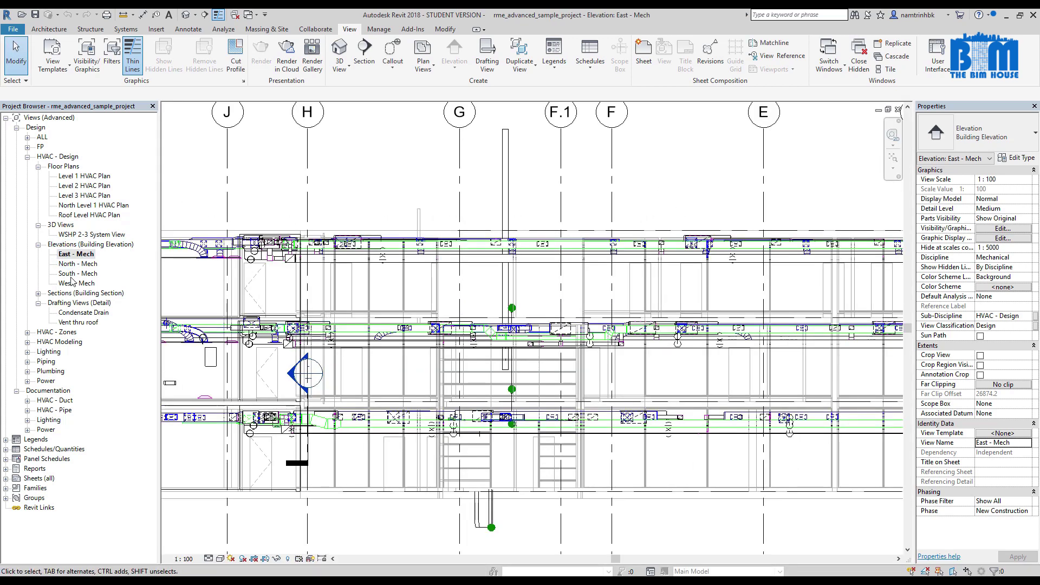
# Open the Callout of Section 4 building section, inspect it, and collapse the Views (Advanced) group.
pyautogui.doubleClick(70, 294)
pyautogui.doubleClick(73, 302)
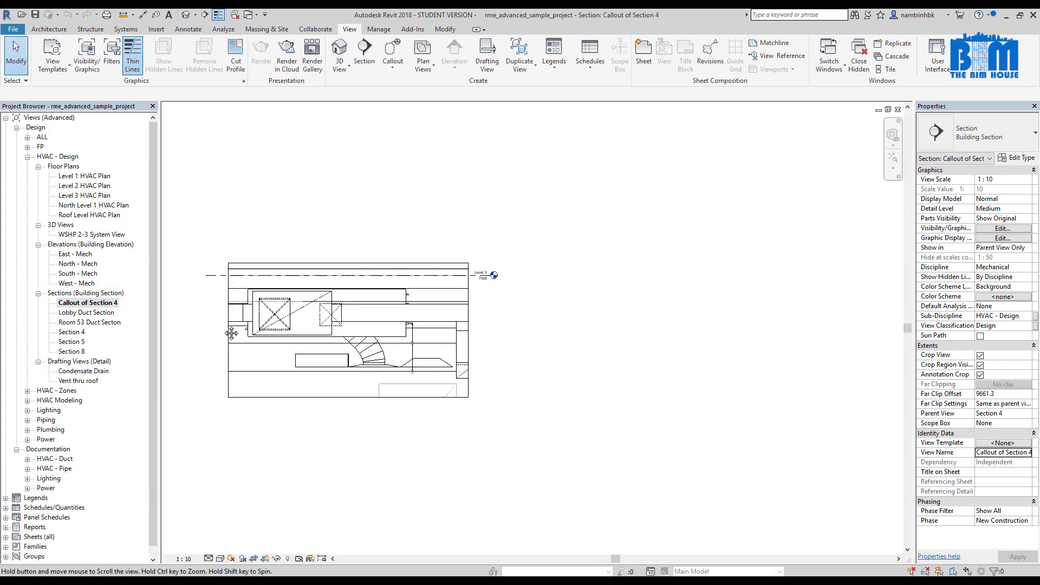
pyautogui.scroll(-1, 47, 396)
pyautogui.scroll(1, 22, 133)
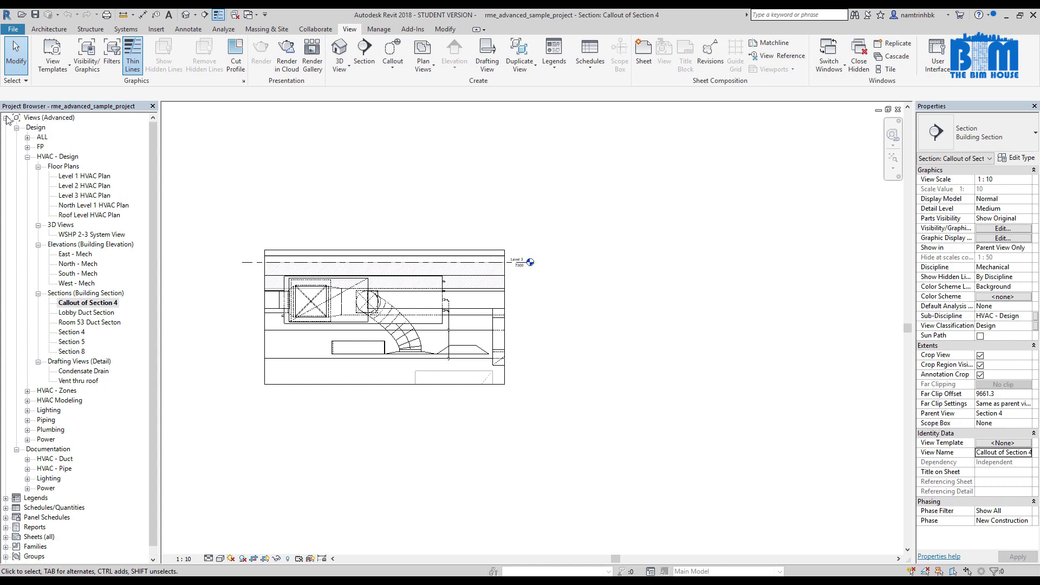
pyautogui.click(6, 118)
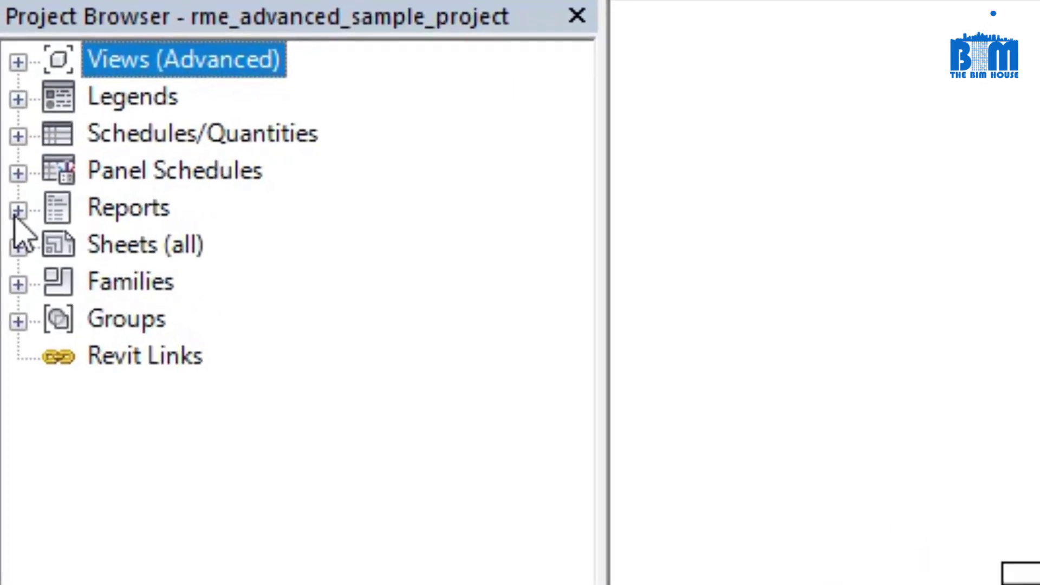
# Expand Schedules/Quantities and open the Electrical Equipment Connection Schedule.
pyautogui.click(18, 136)
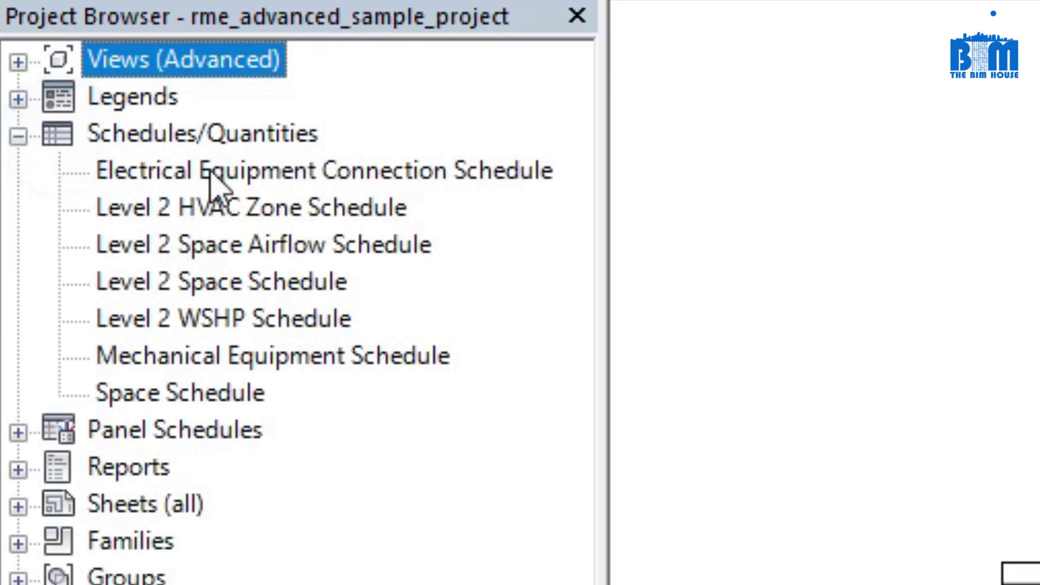
pyautogui.click(253, 209)
pyautogui.click(248, 173)
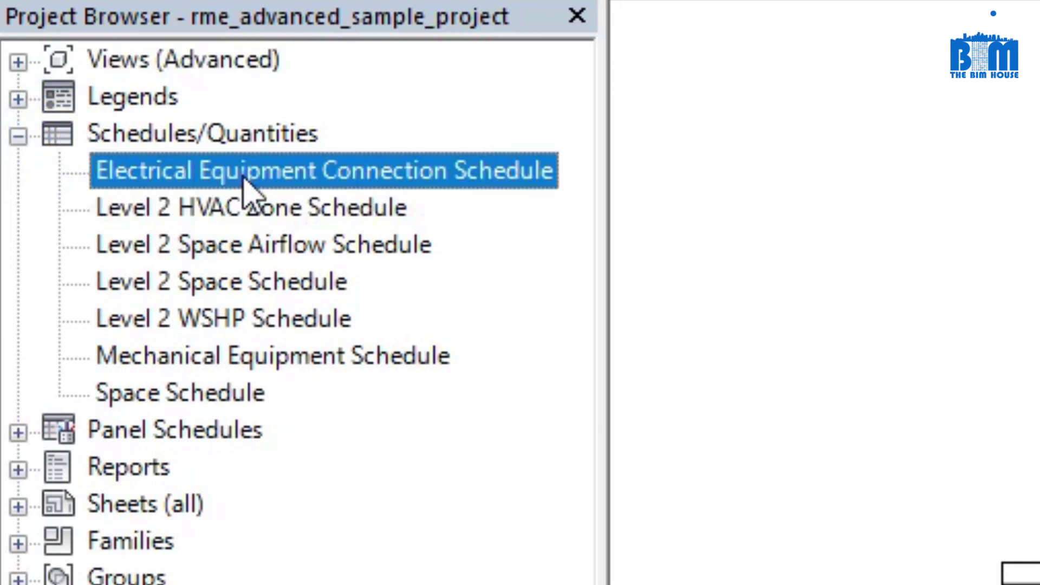
pyautogui.click(273, 172)
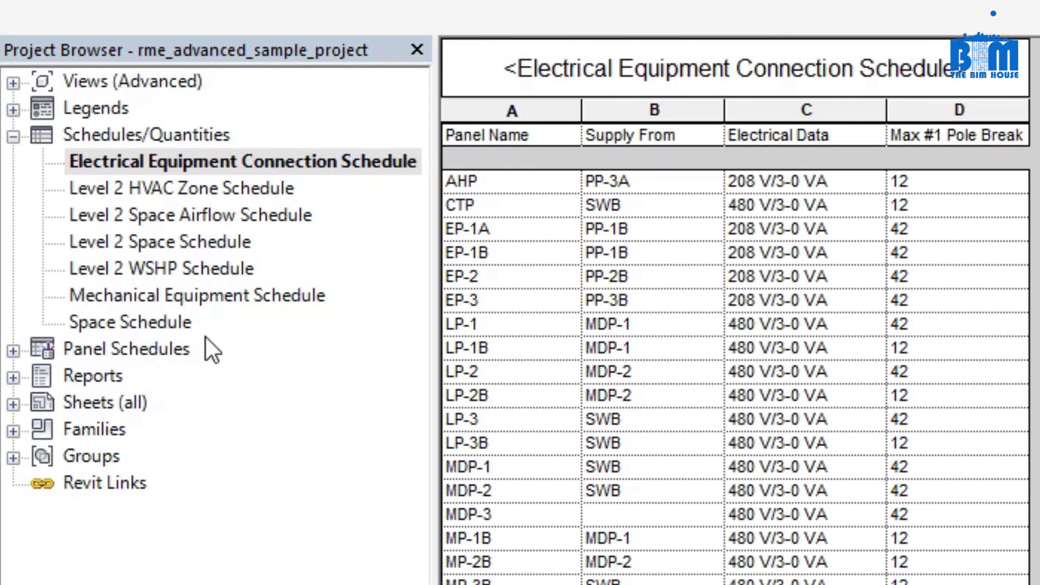
# Open the Mechanical Equipment Schedule and look through its equipment rows grouped by level.
pyautogui.click(253, 325)
pyautogui.doubleClick(97, 217)
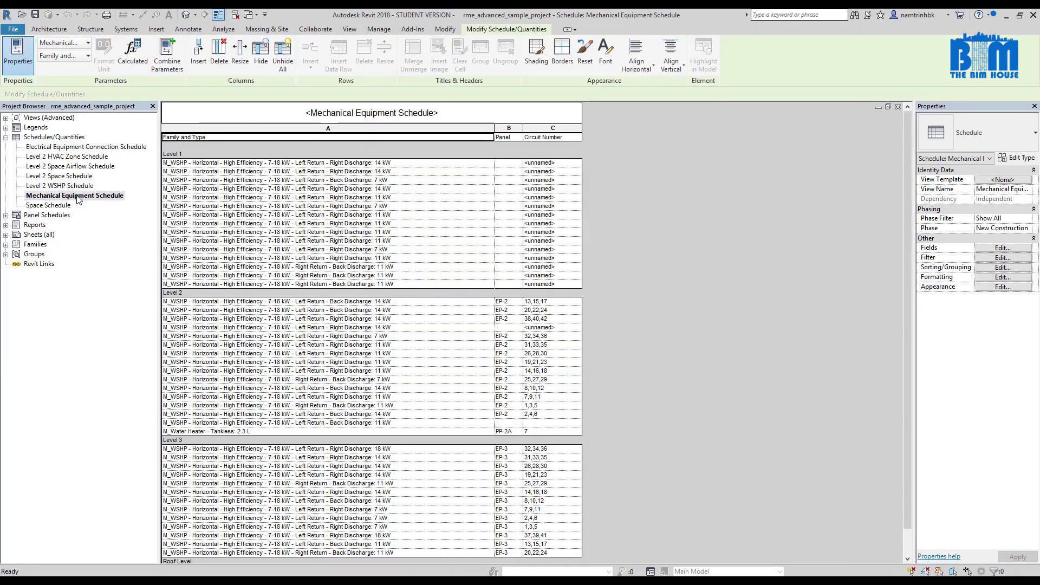
pyautogui.scroll(-1, 407, 388)
pyautogui.scroll(1, 290, 316)
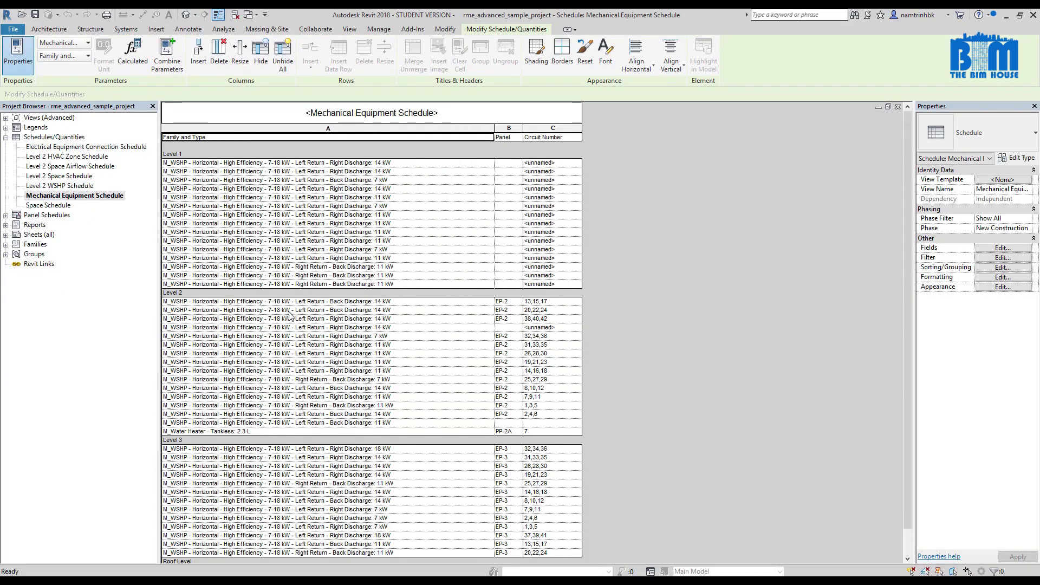
# Open the Space Schedule and the Level 2 HVAC Zone Schedule.
pyautogui.doubleClick(59, 206)
pyautogui.doubleClick(84, 157)
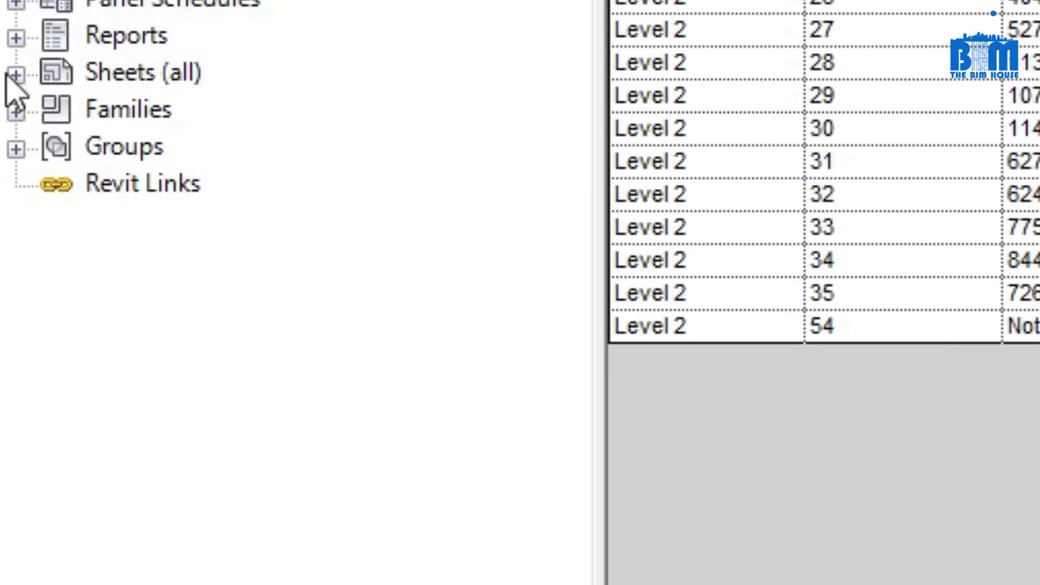
# Expand Sheets (all) and view sheets E101 - Electrical Power Riser Diagram and M601 - Duct Sections, including the M601 title block.
pyautogui.click(6, 235)
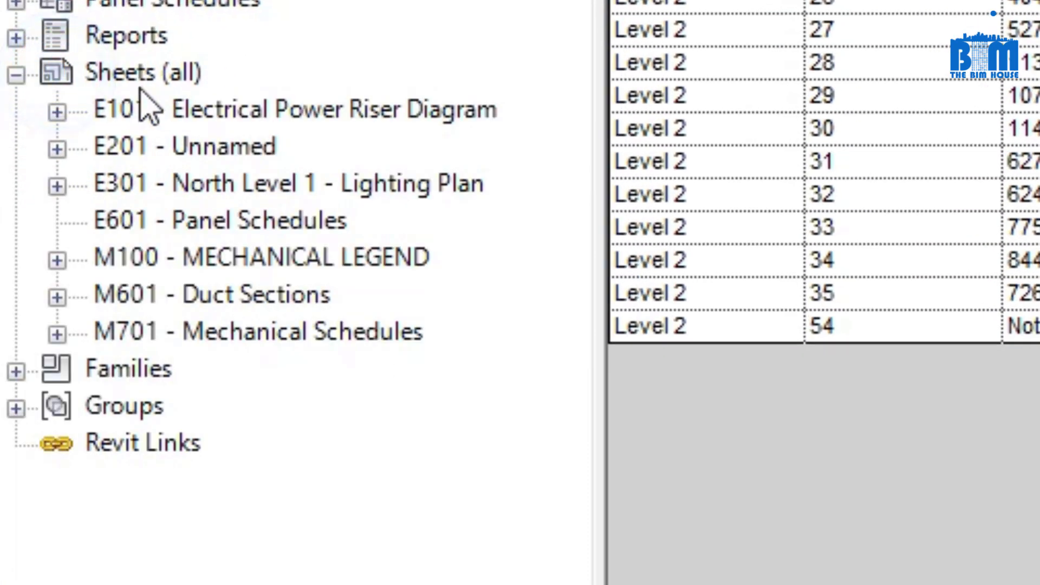
pyautogui.doubleClick(336, 116)
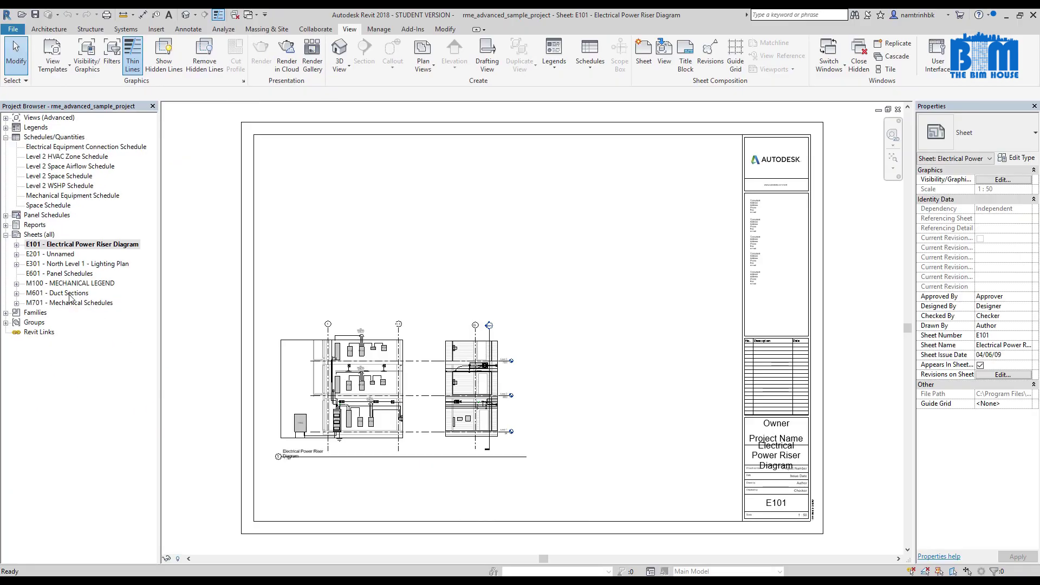
pyautogui.click(200, 256)
pyautogui.doubleClick(74, 293)
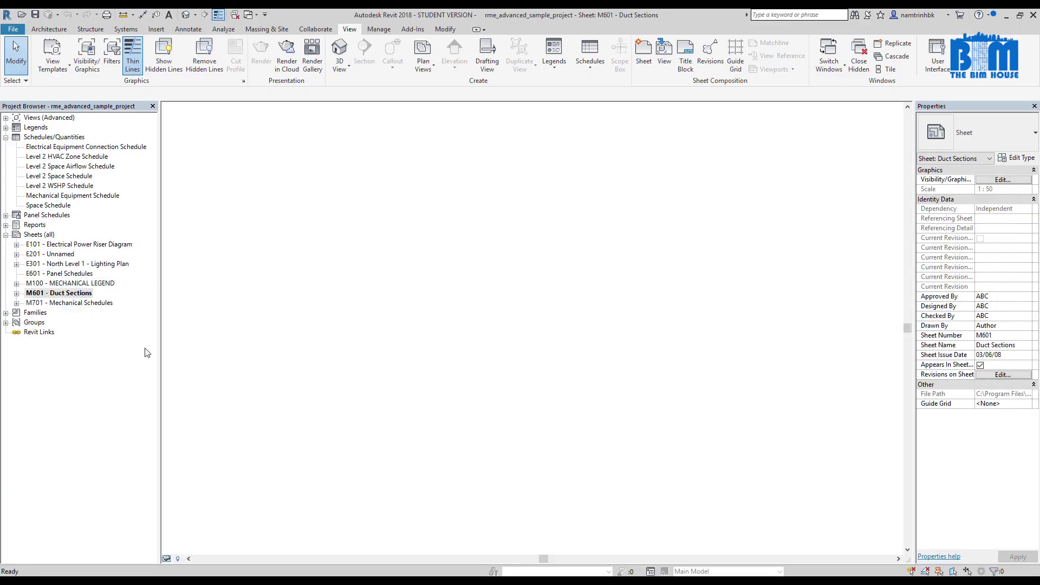
pyautogui.click(822, 382)
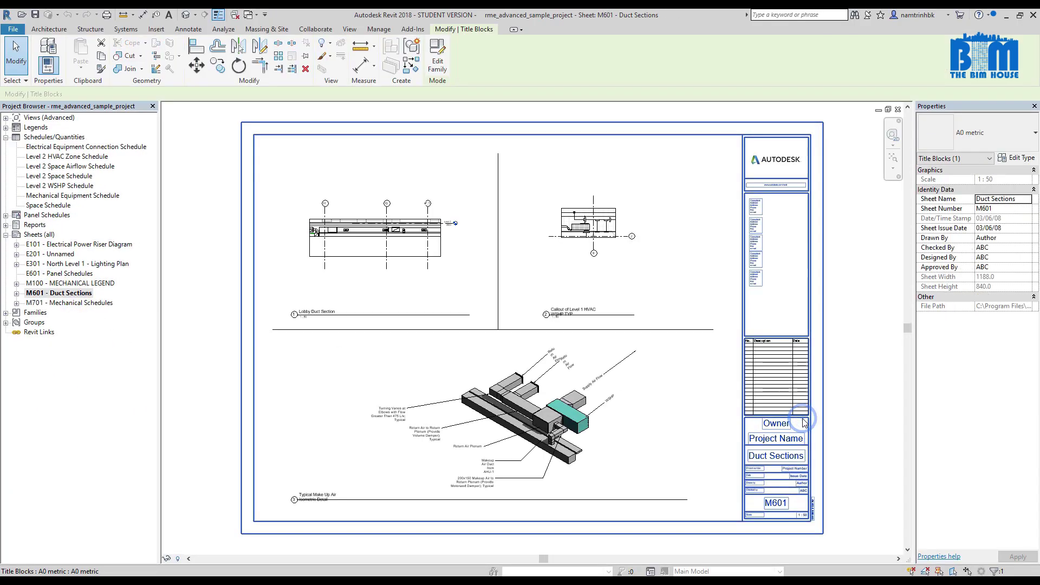
pyautogui.click(857, 387)
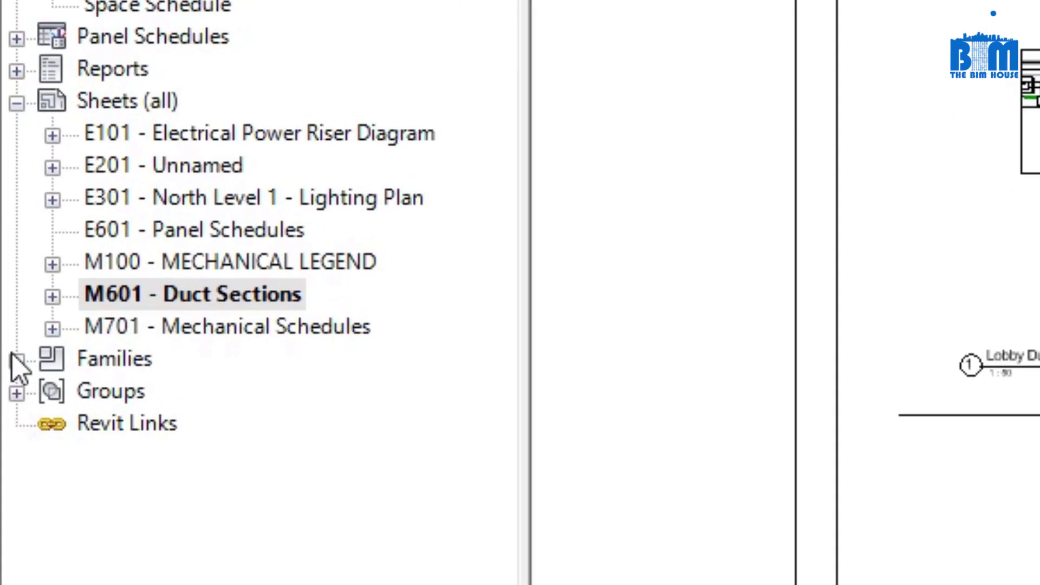
# Expand Families and its Air Terminals category, look through the loaded family categories, and collapse Families again.
pyautogui.click(6, 313)
pyautogui.scroll(5, 144, 221)
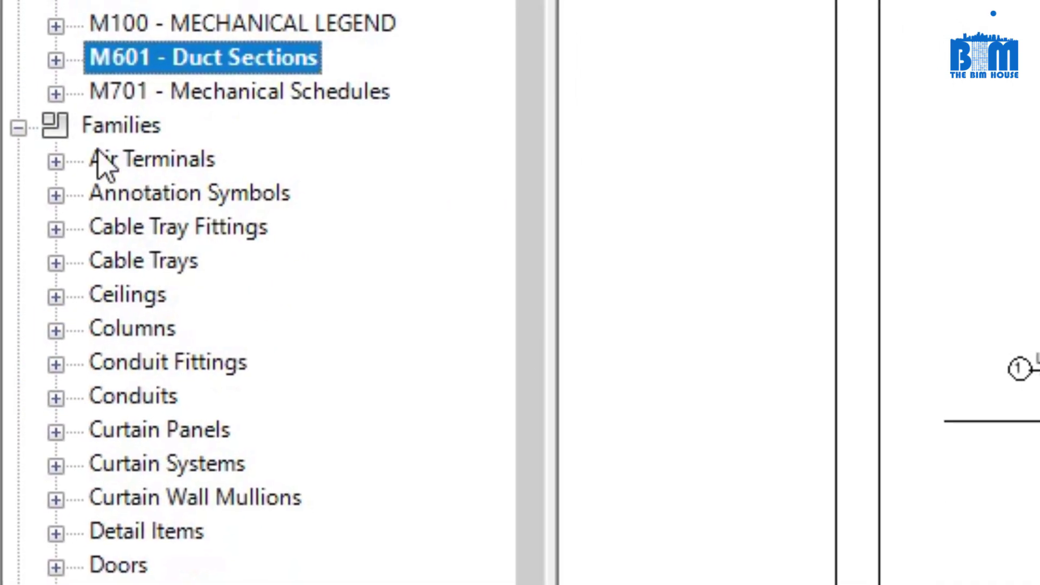
pyautogui.click(54, 165)
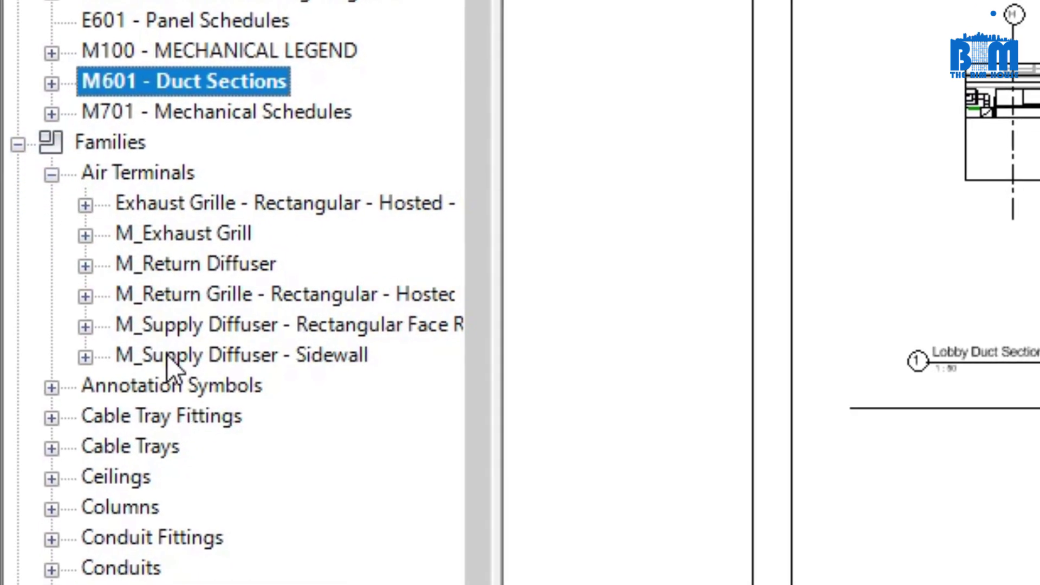
pyautogui.scroll(-3, 161, 350)
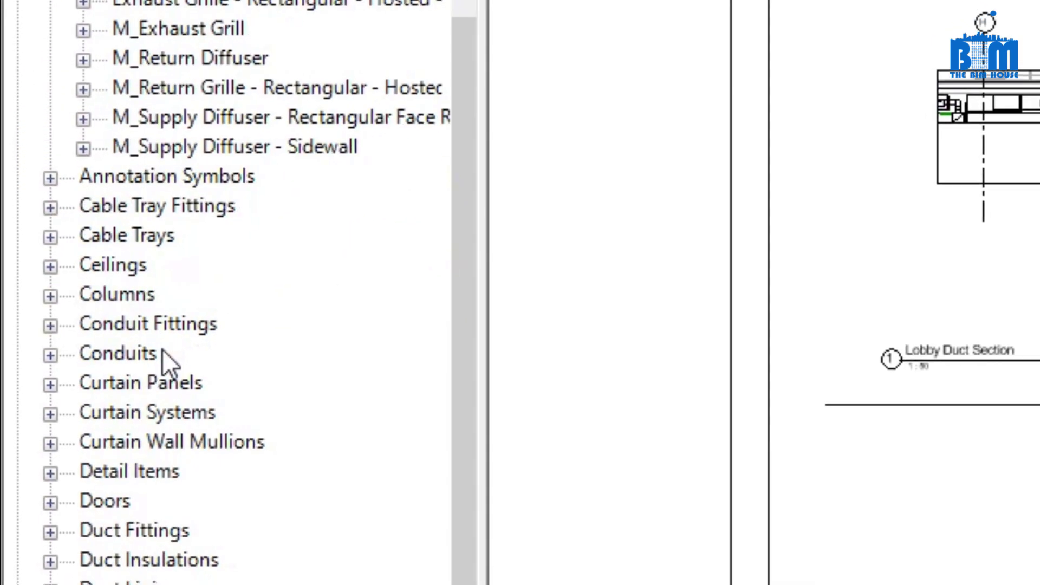
pyautogui.scroll(-5, 162, 351)
pyautogui.scroll(7, 126, 343)
pyautogui.click(17, 112)
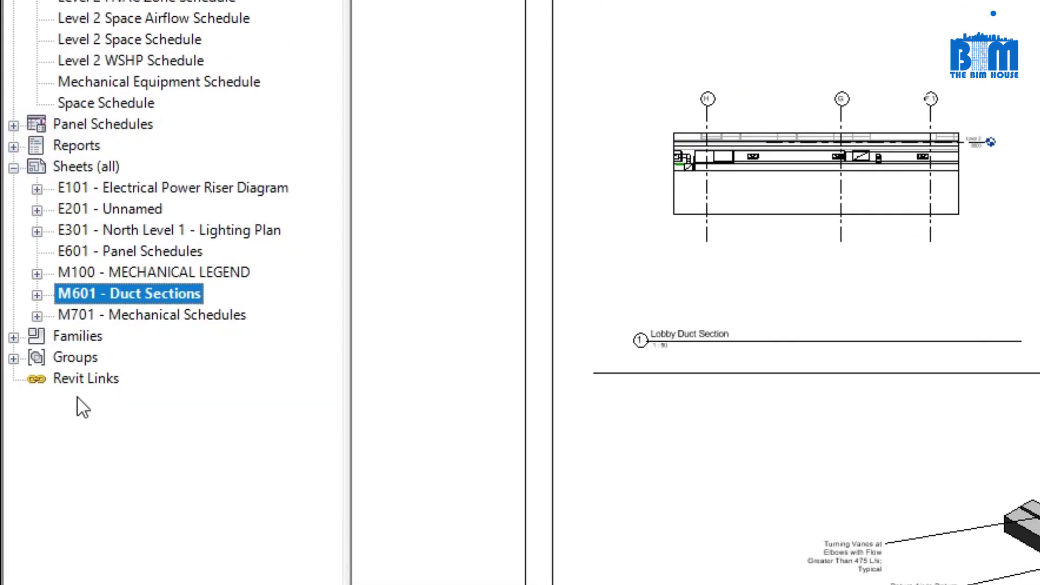
# Look into the Groups branch of the project browser and highlight Revit Links.
pyautogui.click(11, 347)
pyautogui.click(11, 347)
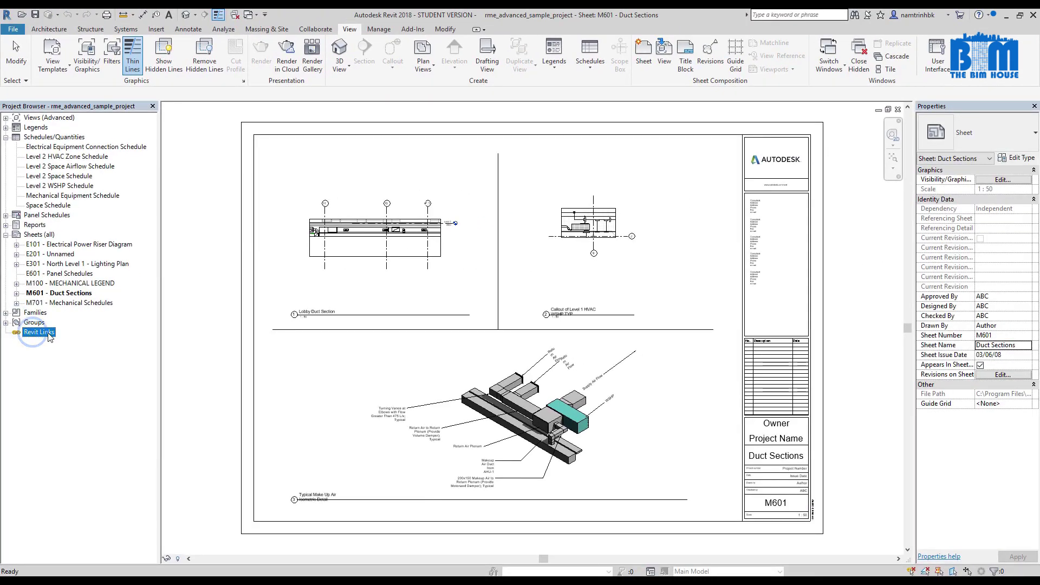
pyautogui.click(191, 328)
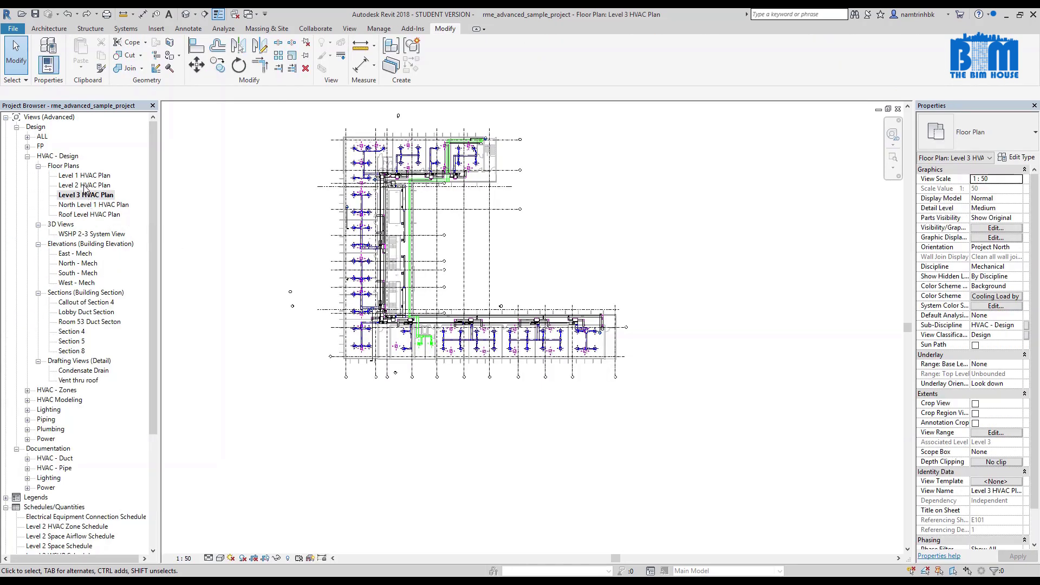
# Open the Level 2 HVAC Plan, set its detail level to Fine, and change its visual style.
pyautogui.doubleClick(85, 185)
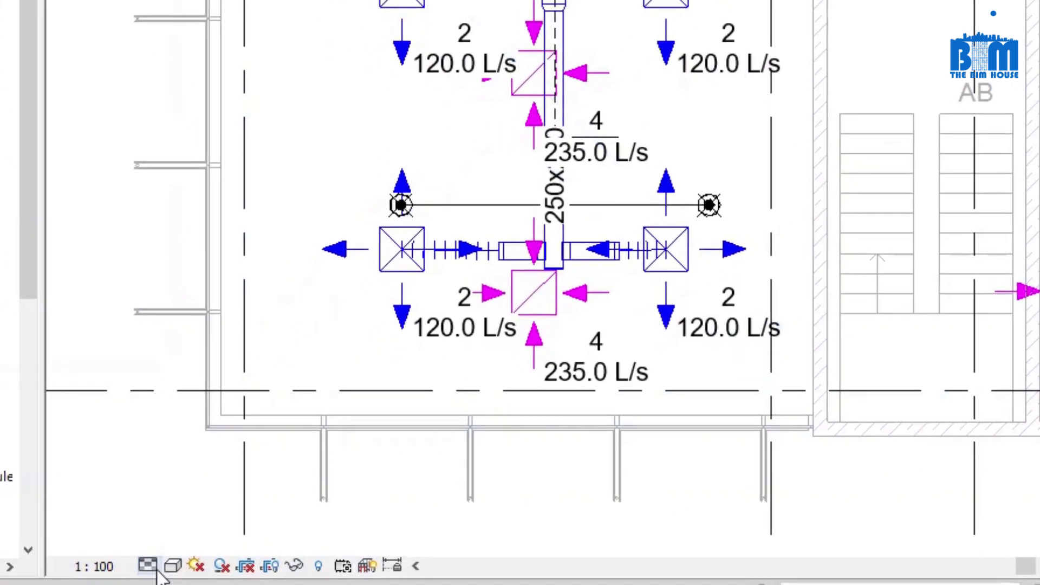
pyautogui.click(147, 565)
pyautogui.click(174, 490)
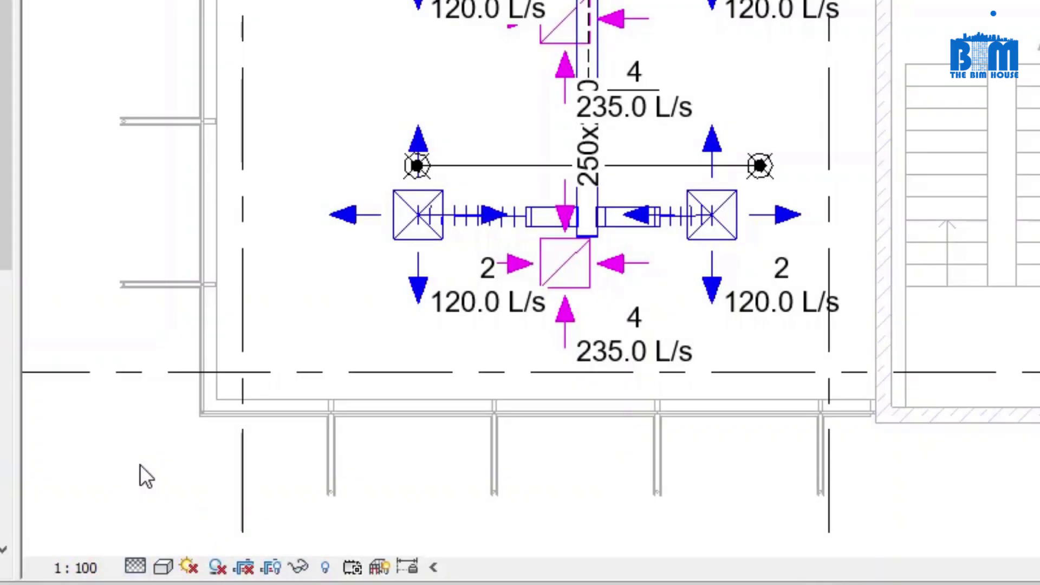
pyautogui.click(163, 567)
pyautogui.click(216, 409)
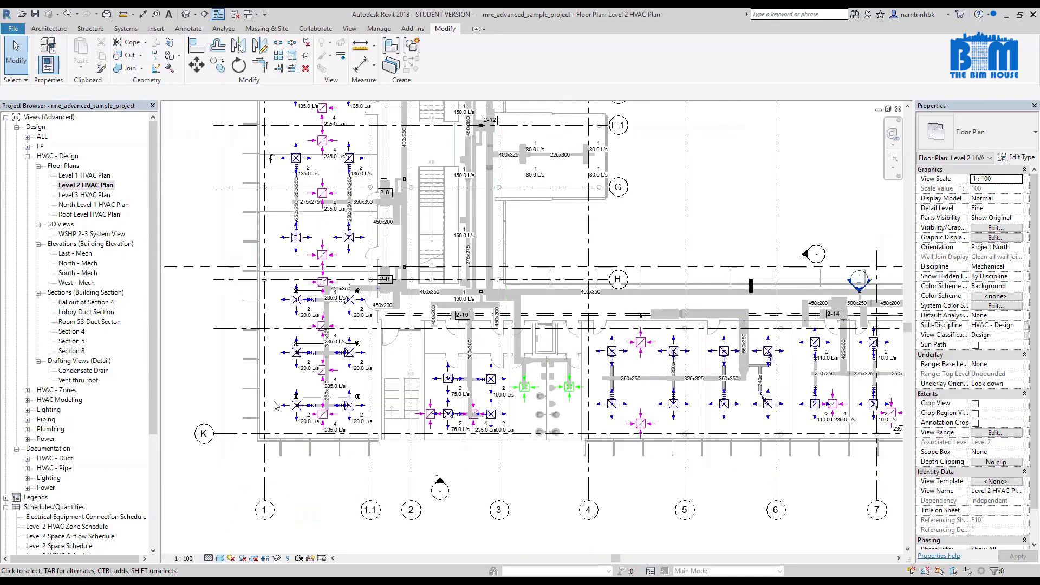
# Inspect the ducts near grids G and H, and show the whole Level 2 HVAC Plan with Zoom to Fit.
pyautogui.scroll(-3, 274, 405)
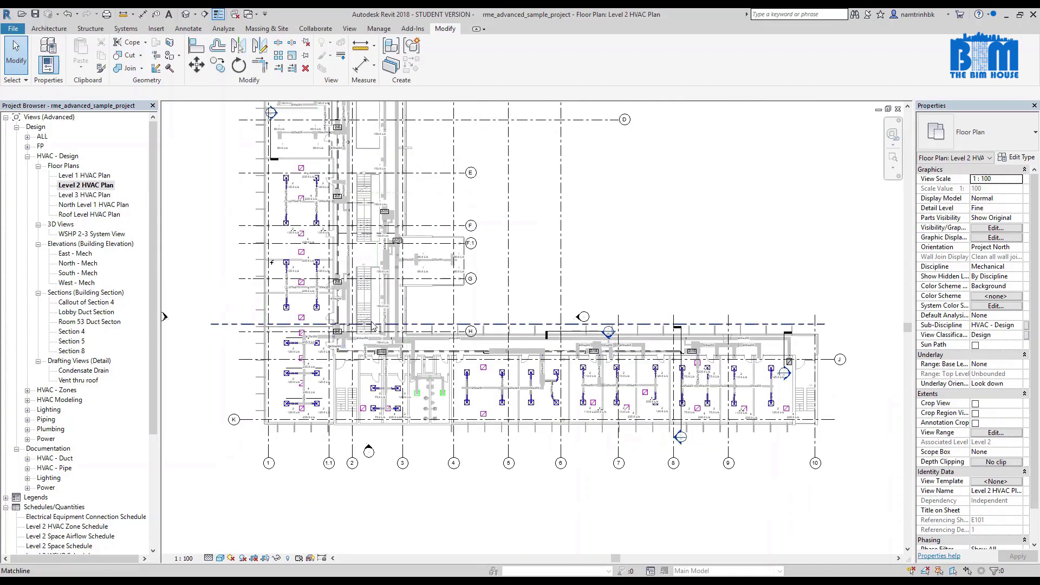
pyautogui.scroll(5, 372, 325)
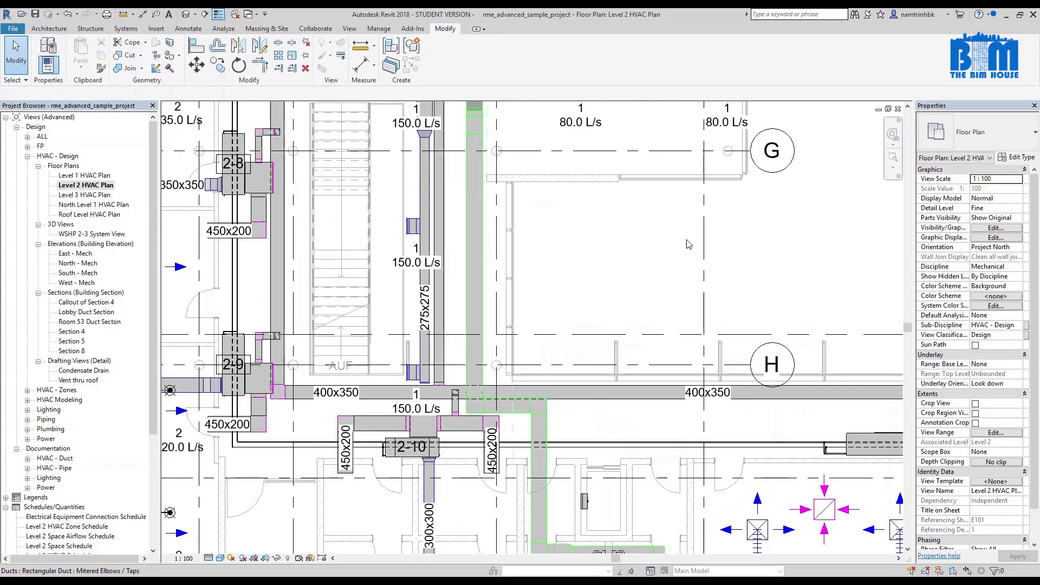
pyautogui.click(892, 167)
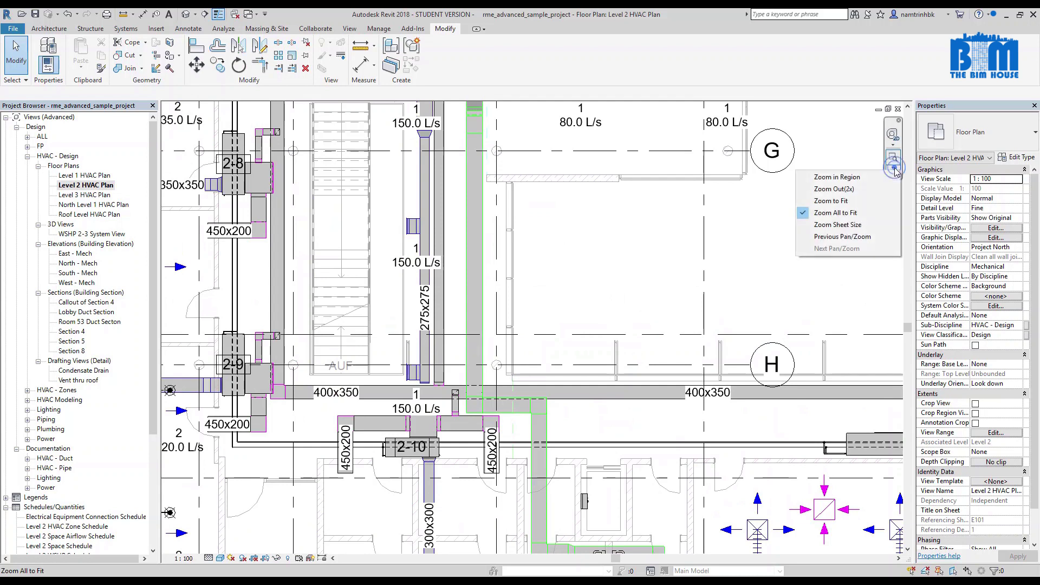
pyautogui.click(840, 202)
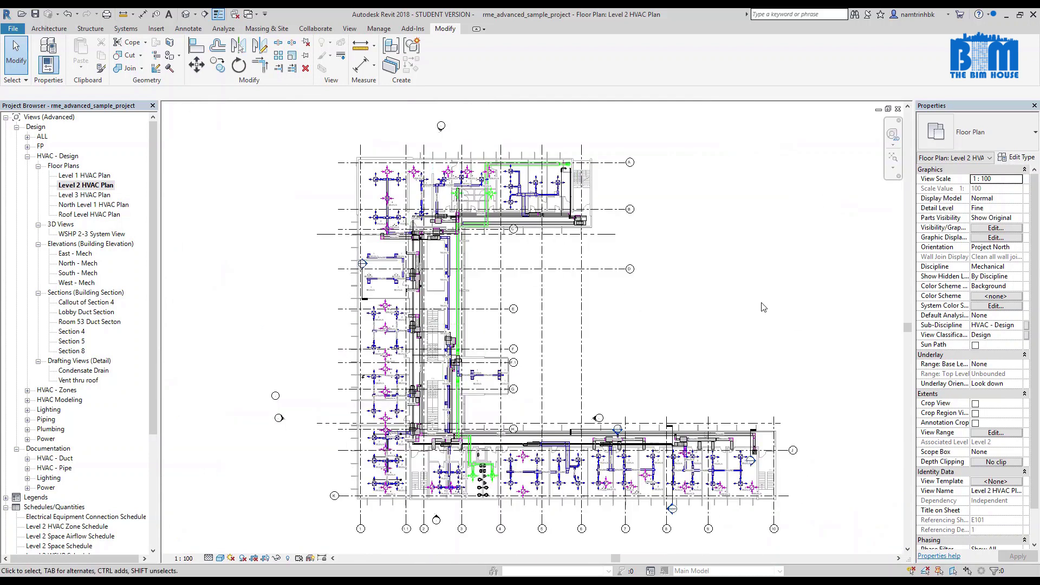
pyautogui.click(891, 171)
# Examine the Level 2 ductwork and air terminals from the stair core up to the rooms near grid C.
pyautogui.scroll(5, 426, 420)
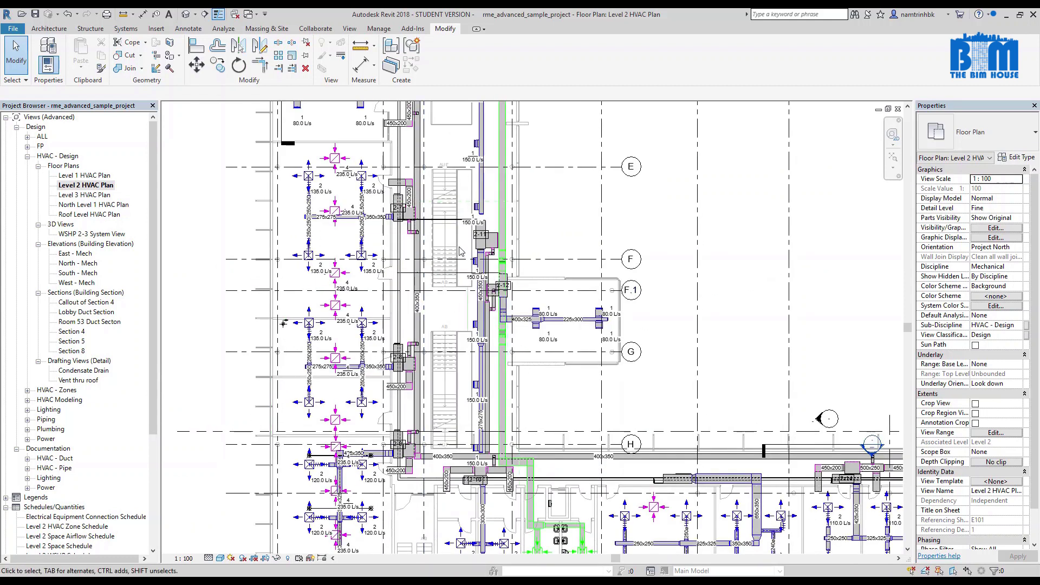
pyautogui.moveTo(467, 254); pyautogui.dragTo(468, 472, button='middle')
pyautogui.scroll(3, 585, 213)
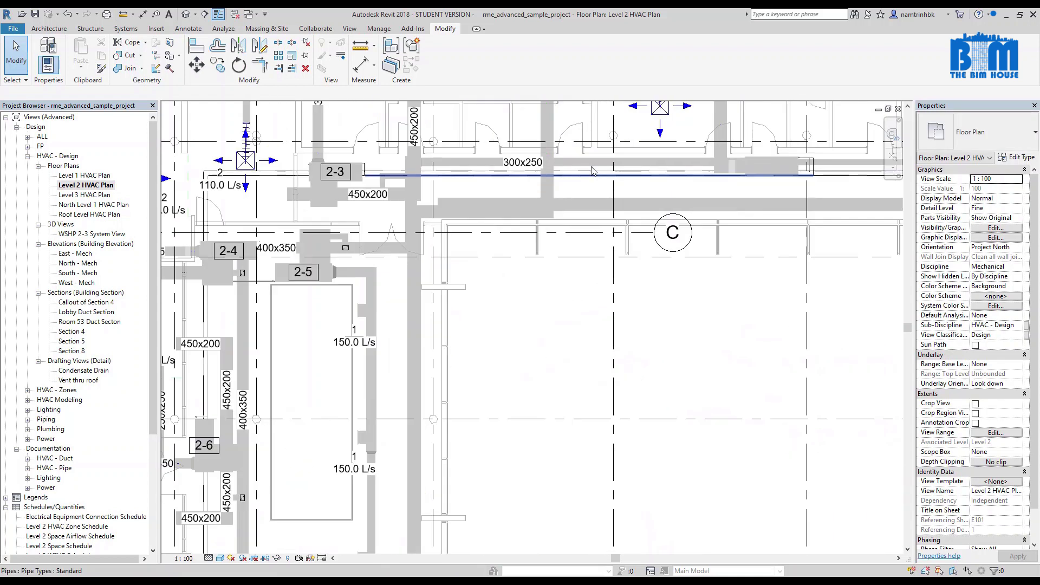
pyautogui.moveTo(585, 213); pyautogui.dragTo(627, 351, button='middle')
pyautogui.scroll(-3, 587, 435)
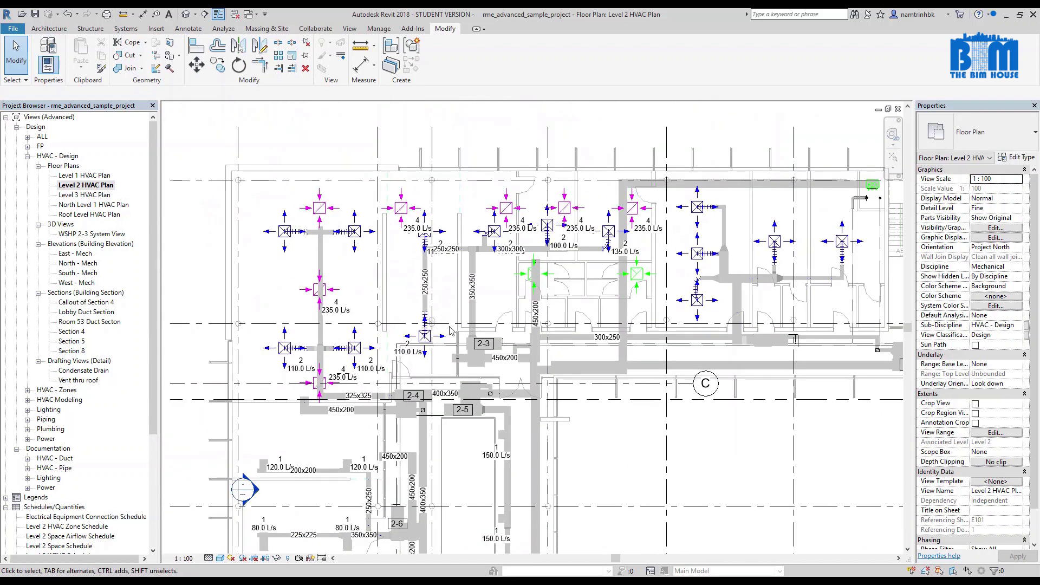
pyautogui.scroll(4, 357, 220)
# Select the air terminals and ducts of the northwest room with a crossing window, and clear the selection.
pyautogui.click(361, 216)
pyautogui.click(365, 308)
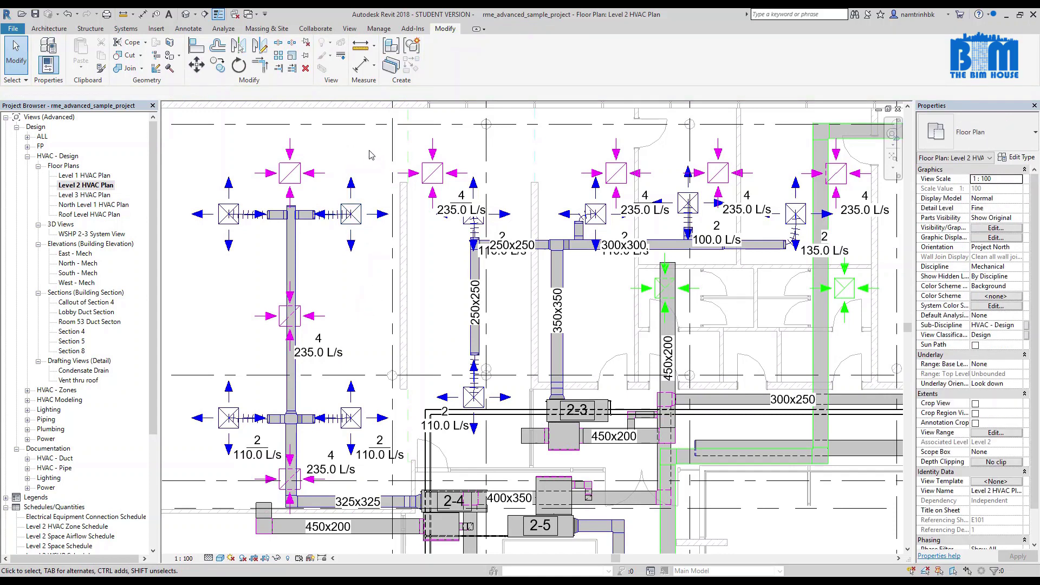
pyautogui.moveTo(375, 147); pyautogui.dragTo(222, 293)
pyautogui.scroll(-3, 372, 277)
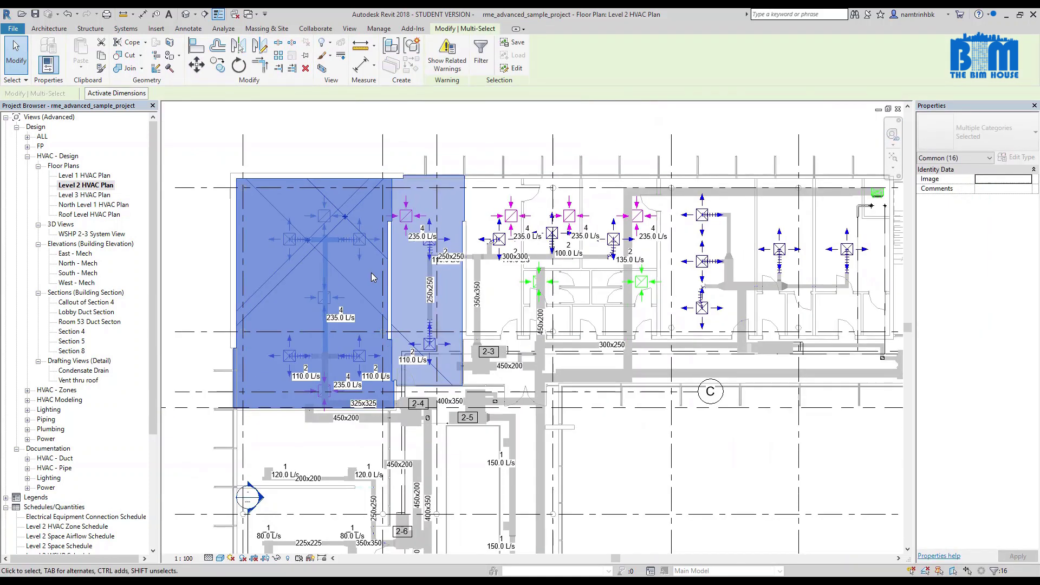
pyautogui.click(291, 142)
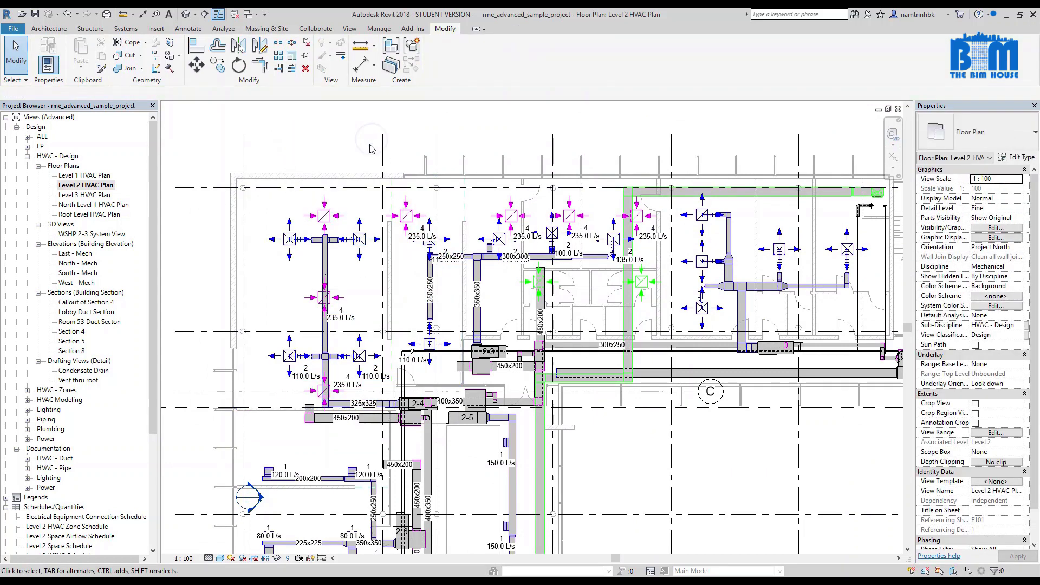
# Select the northwest room's upper duct branch with its air terminals, adding the lower-left supply diffuser to the set and removing it again.
pyautogui.click(311, 239)
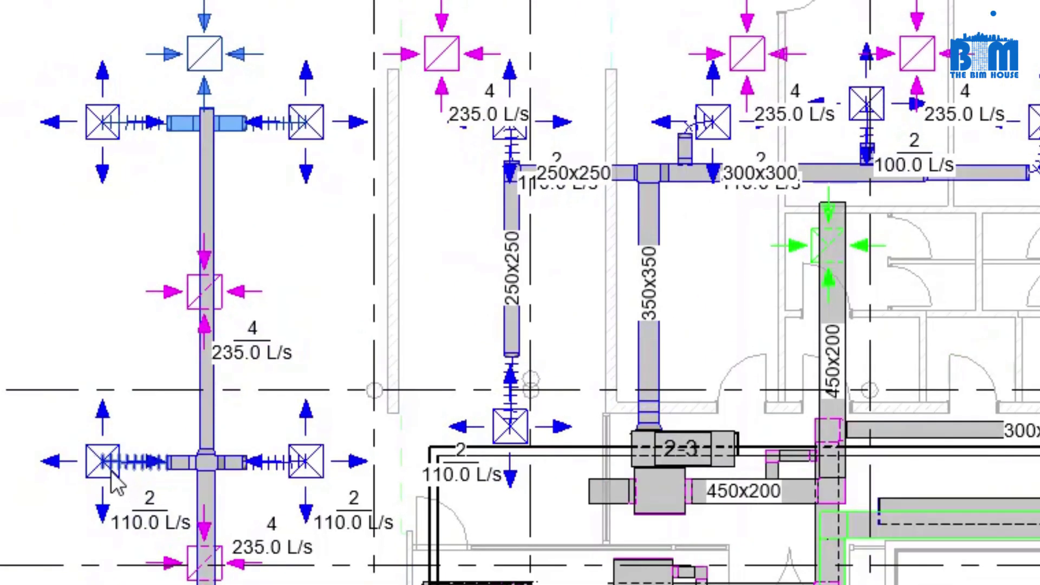
pyautogui.keyDown('ctrl'); pyautogui.click(110, 471); pyautogui.keyUp('ctrl')
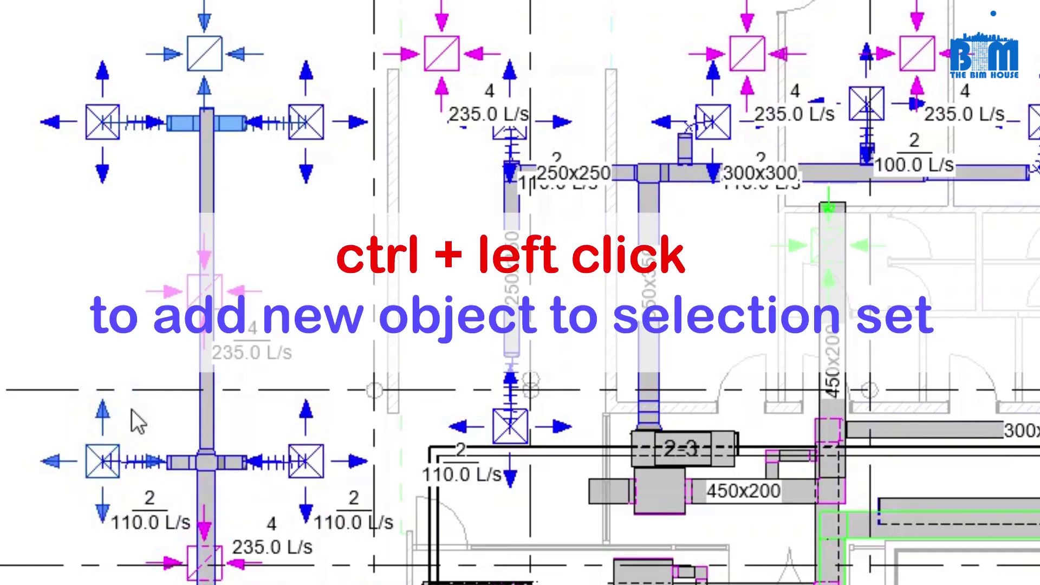
pyautogui.keyDown('shift'); pyautogui.click(103, 414); pyautogui.keyUp('shift')
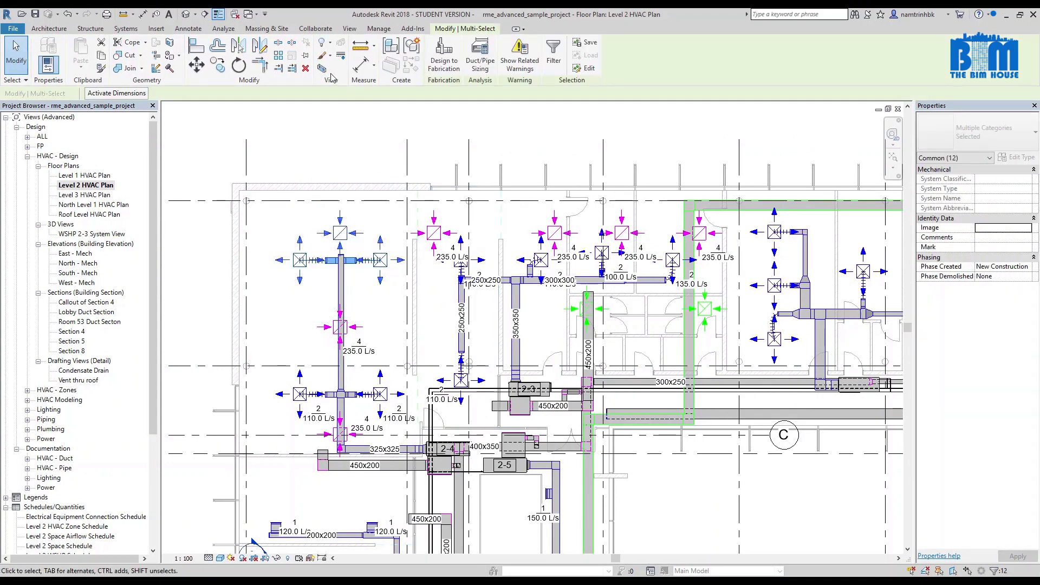
# Isolate the selected duct branch in 3D with Selection Box, and extend the section box along the main duct.
pyautogui.click(373, 143)
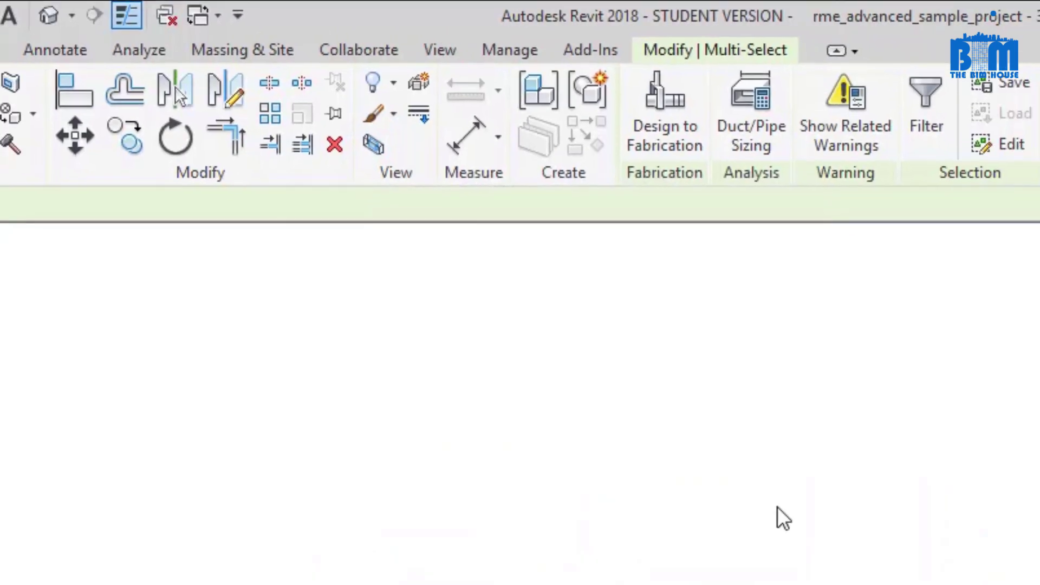
pyautogui.click(829, 558)
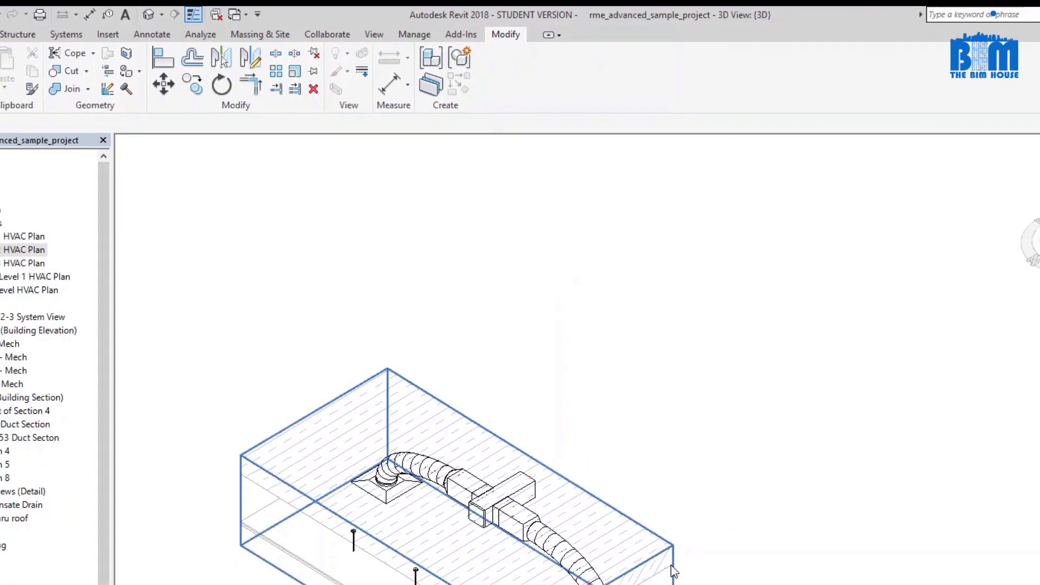
pyautogui.click(581, 584)
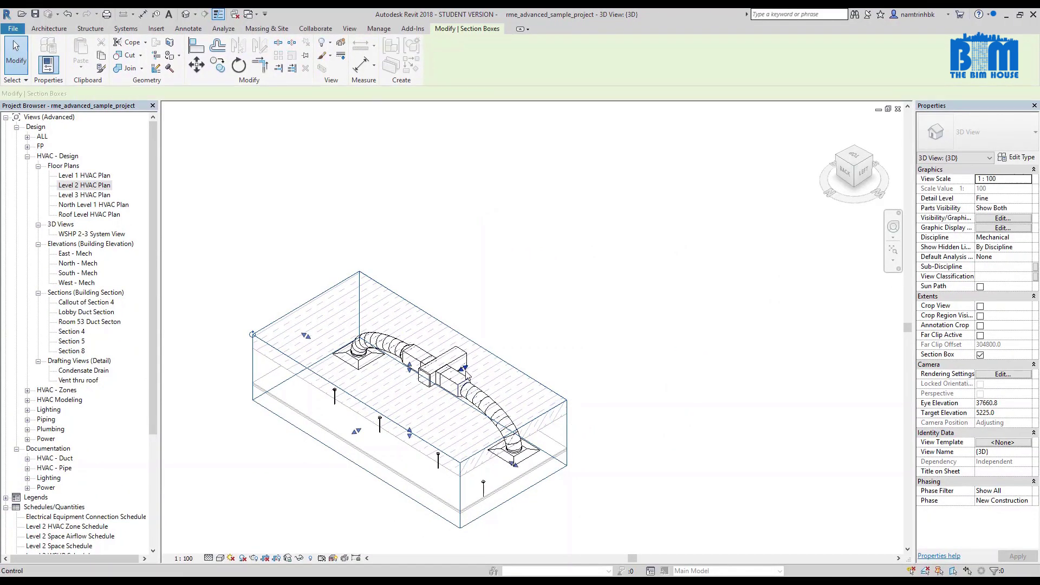
pyautogui.moveTo(463, 369); pyautogui.dragTo(559, 312)
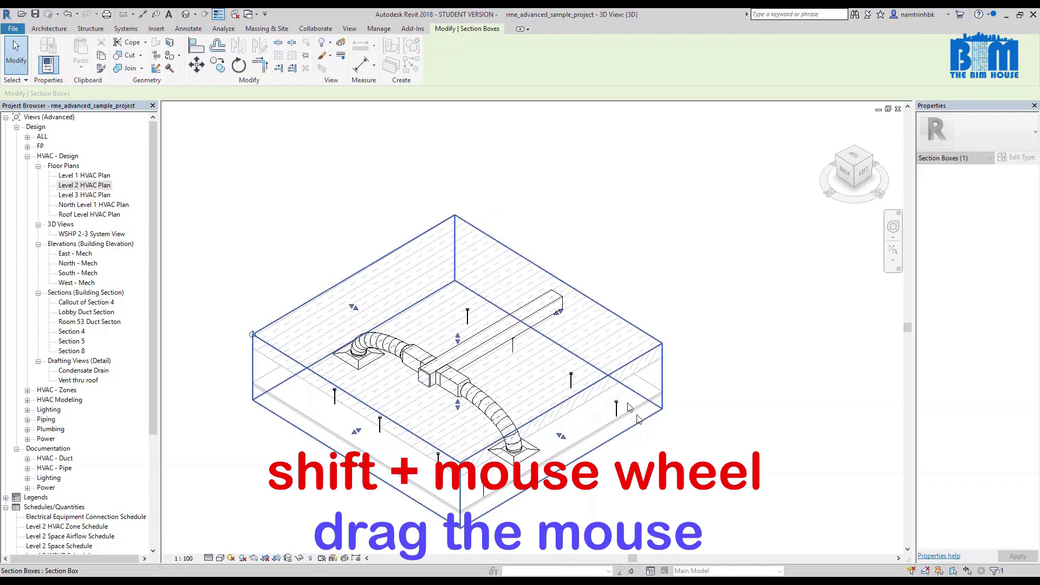
pyautogui.press('Escape')
# Orbit the boxed 3D view, first freely and then around the selected supply diffuser.
pyautogui.keyDown('shift'); pyautogui.moveTo(466, 473); pyautogui.dragTo(575, 461, button='middle'); pyautogui.keyUp('shift')
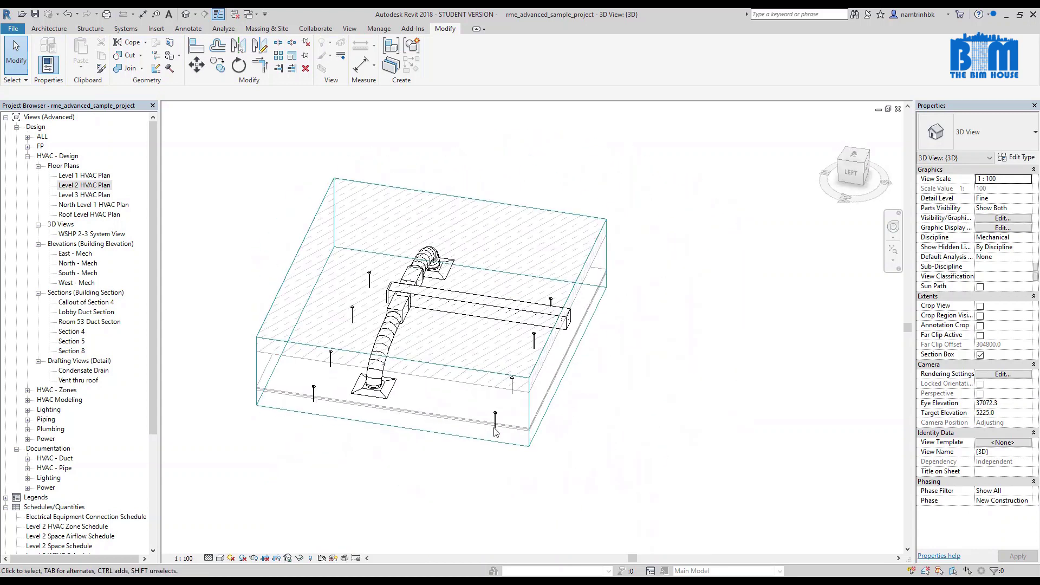
pyautogui.click(387, 385)
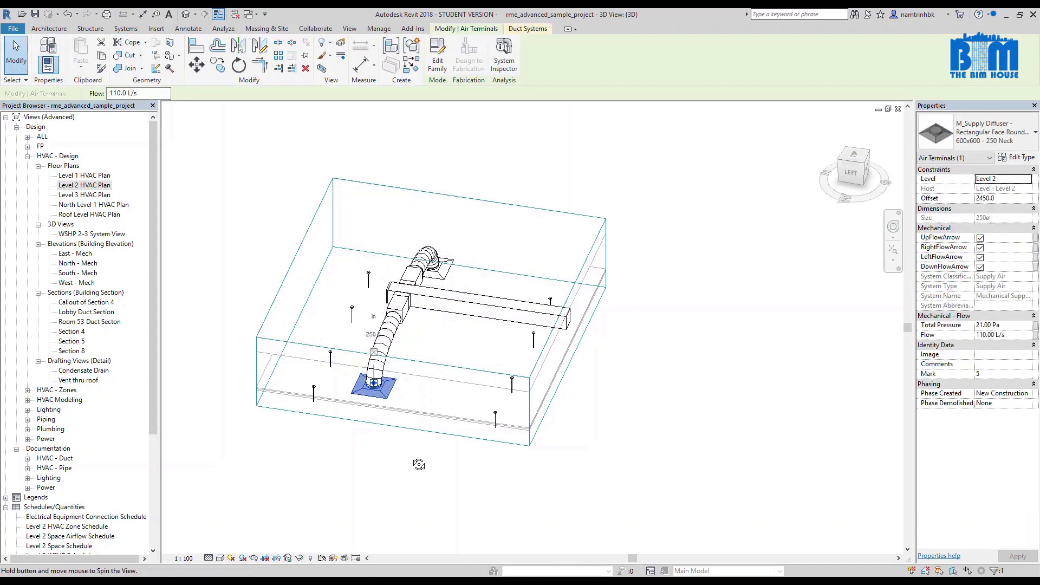
pyautogui.keyDown('shift'); pyautogui.moveTo(434, 465); pyautogui.dragTo(610, 444, button='middle'); pyautogui.keyUp('shift')
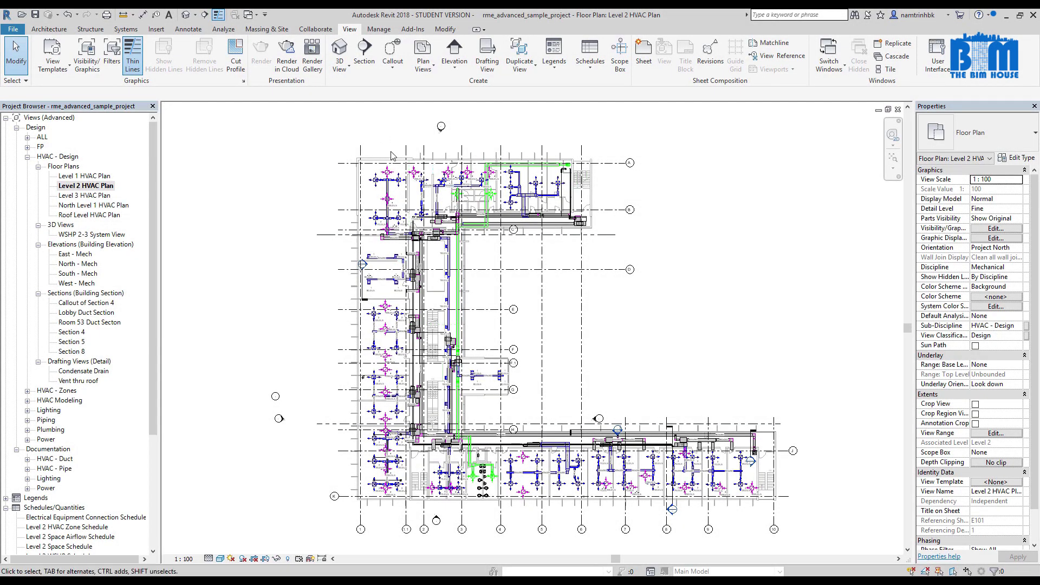
# Draw a vertical section line along the partition east of the northwest room, running from the north wall past unit 2-4.
pyautogui.scroll(6, 393, 158)
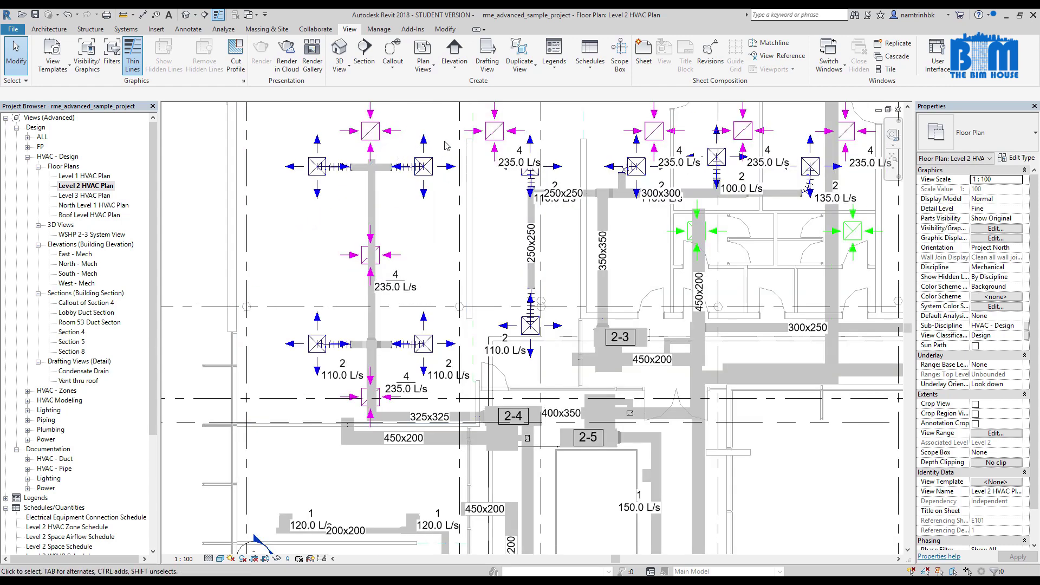
pyautogui.moveTo(445, 146); pyautogui.dragTo(466, 204, button='middle')
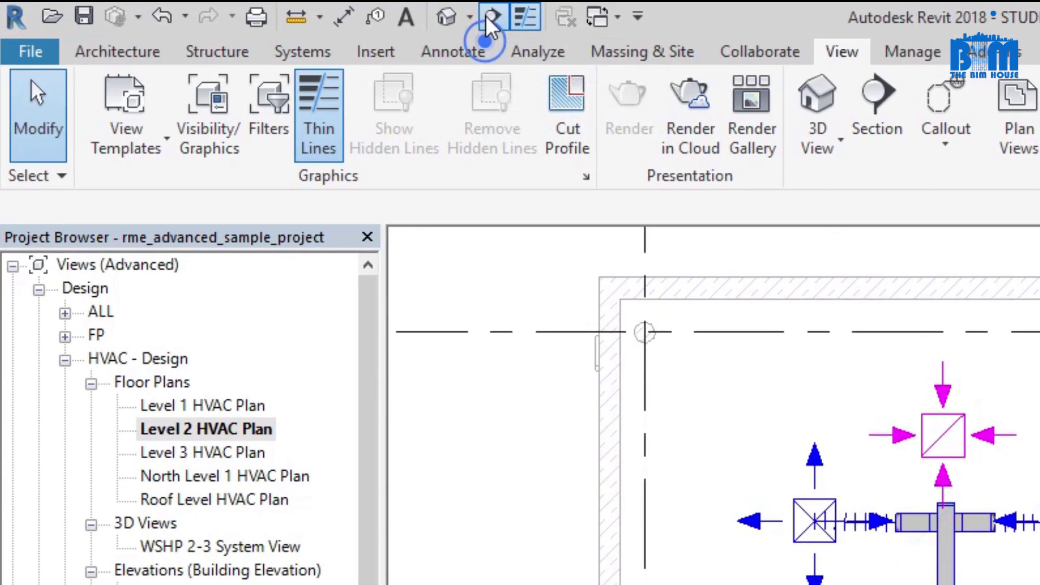
pyautogui.click(204, 16)
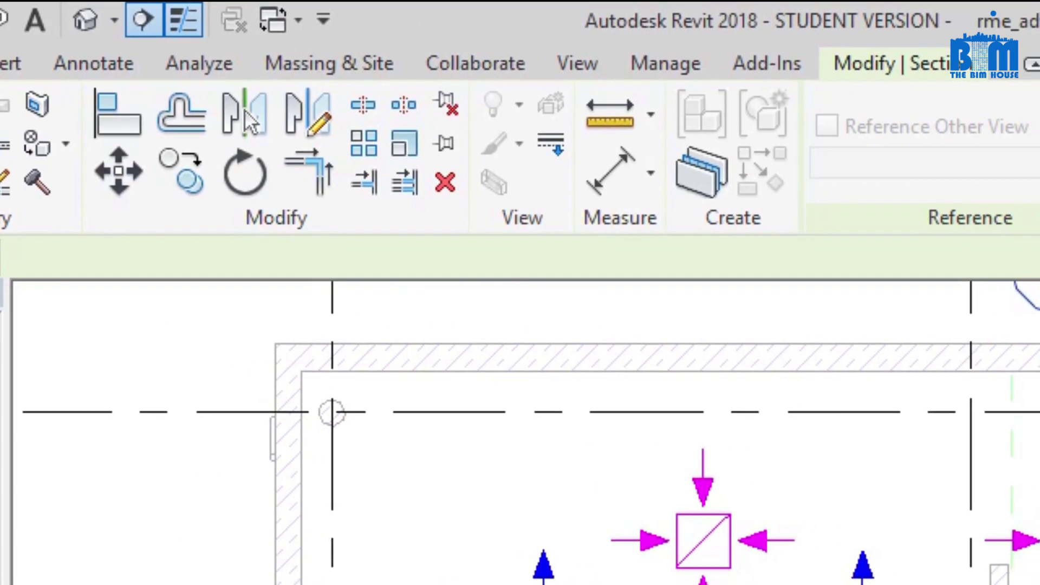
pyautogui.press('Escape')
pyautogui.click(450, 59)
pyautogui.click(486, 127)
pyautogui.click(903, 297)
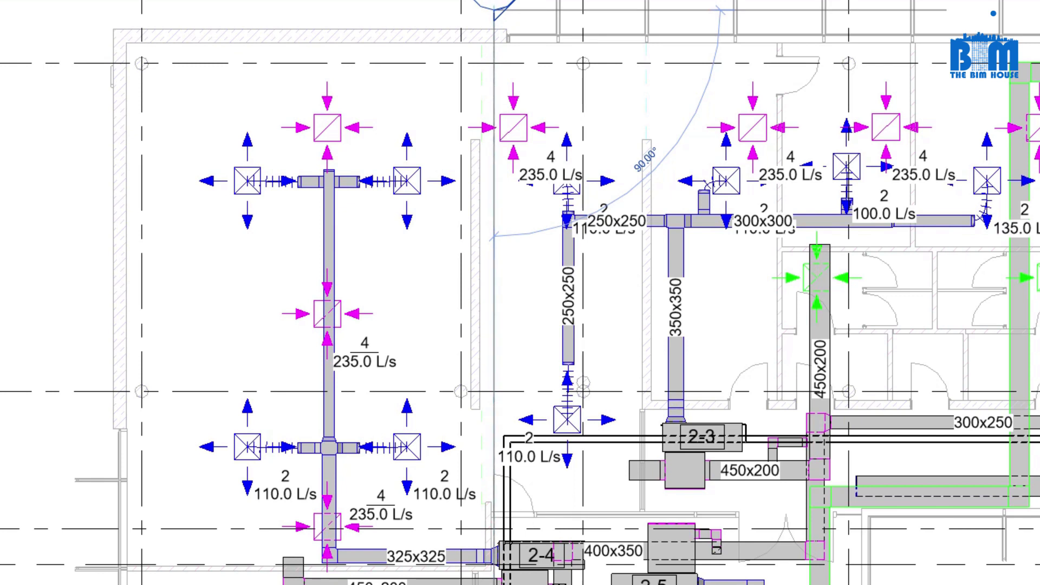
pyautogui.click(537, 428)
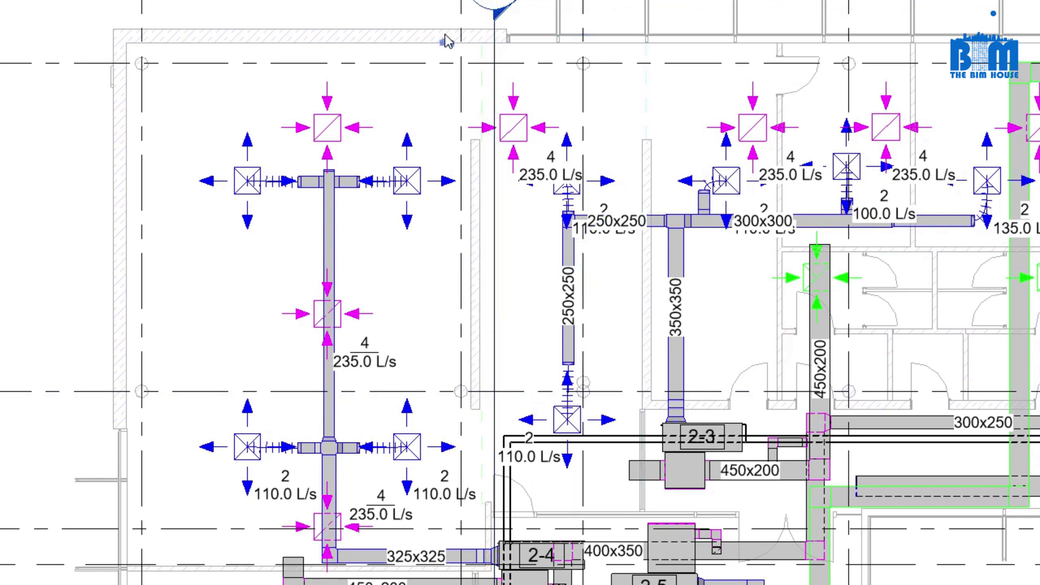
# Open the view of the new section line and set its visual style to Shaded.
pyautogui.click(497, 53)
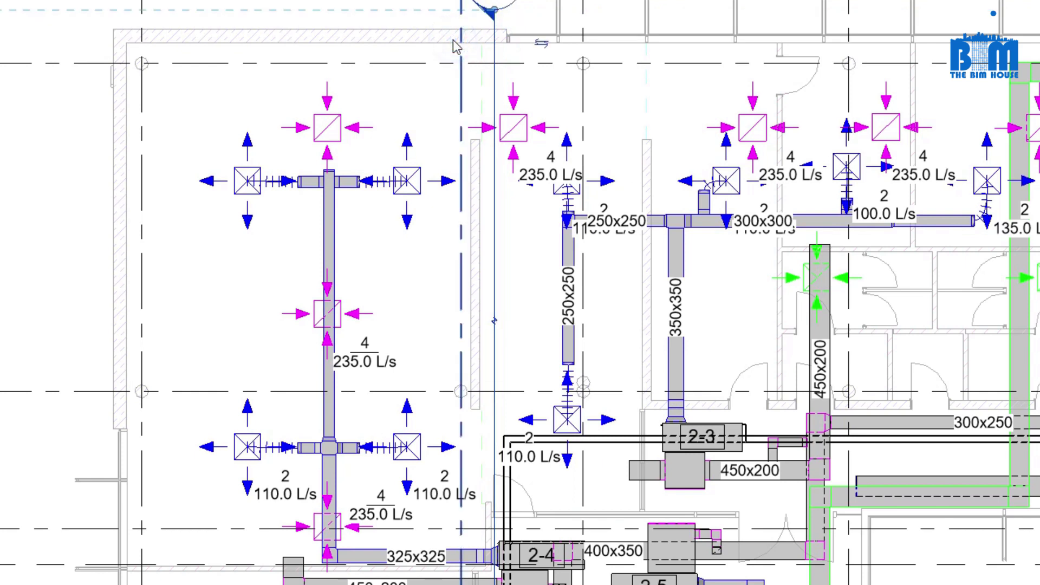
pyautogui.scroll(-5, 455, 47)
pyautogui.scroll(3, 481, 126)
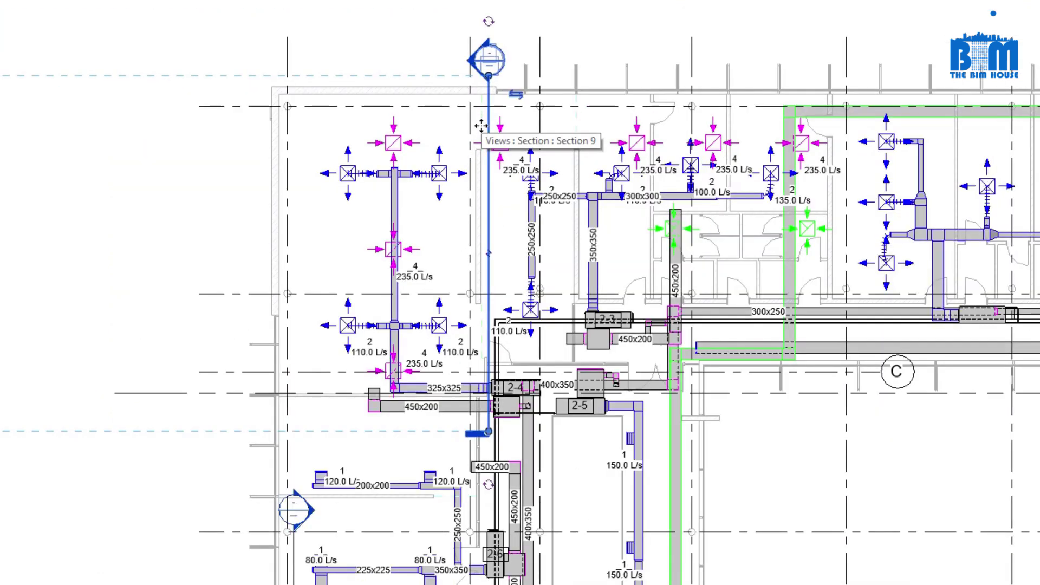
pyautogui.rightClick(486, 119)
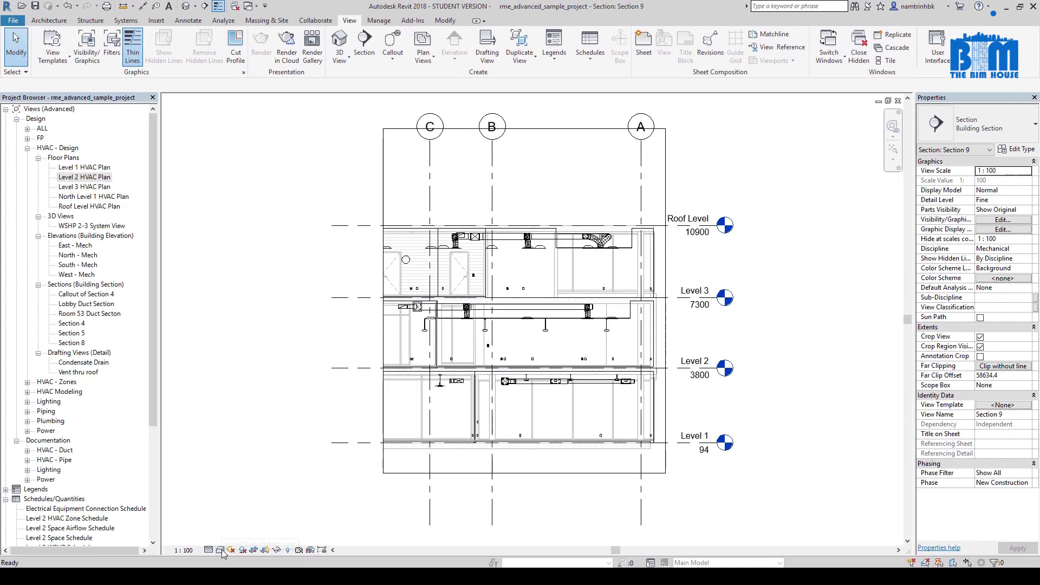
pyautogui.click(220, 550)
pyautogui.click(249, 500)
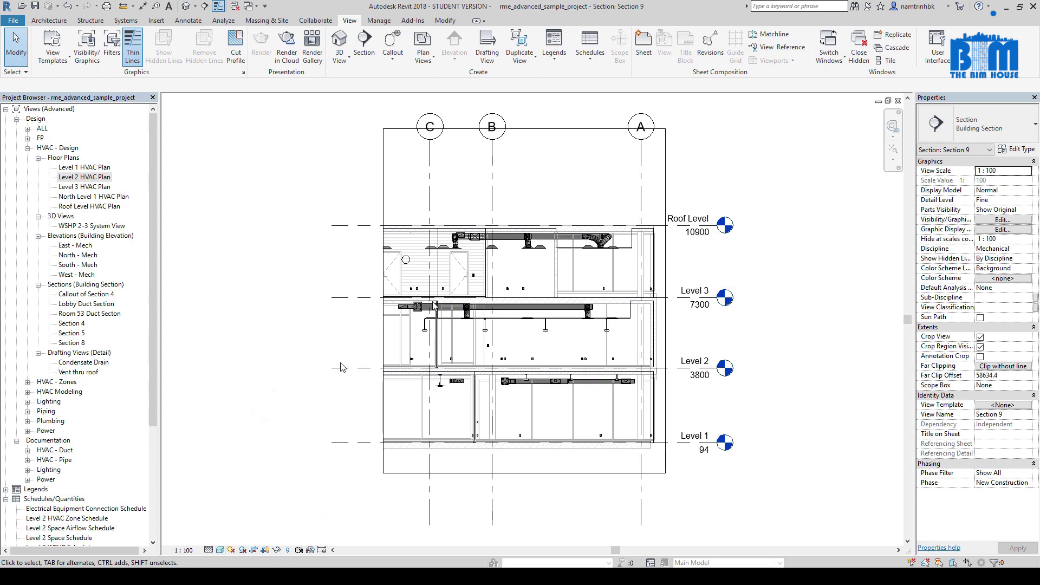
# Tile the section view and the Level 2 HVAC Plan side by side, and select the section line in the plan.
pyautogui.click(885, 60)
pyautogui.moveTo(329, 283); pyautogui.dragTo(173, 299, button='middle')
pyautogui.click(880, 263)
pyautogui.click(880, 263)
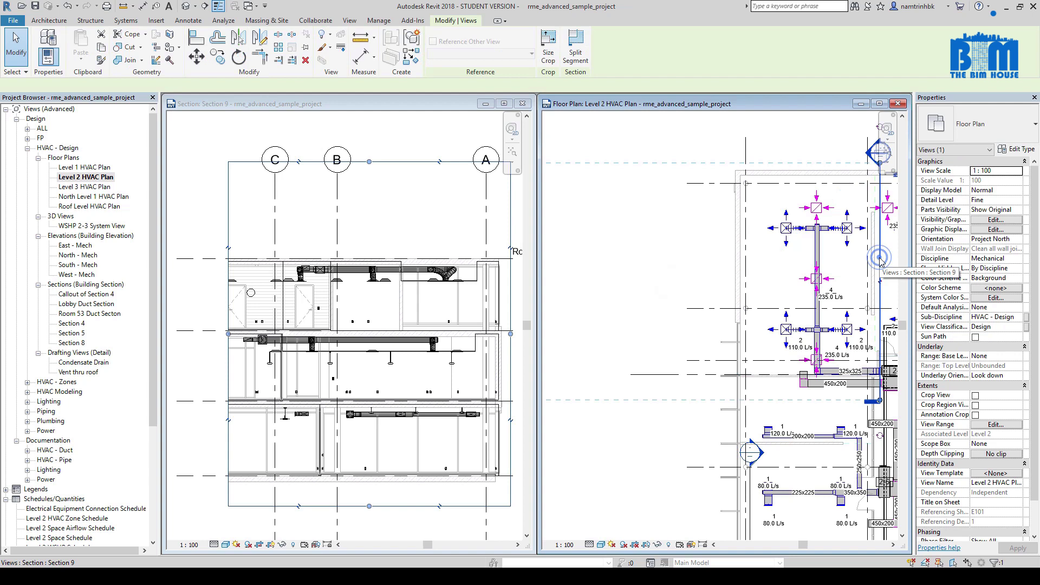
# Pull the section's far clip boundary in to the west side of the northwest room, at an offset of about 6735.
pyautogui.scroll(-6, 698, 273)
pyautogui.moveTo(549, 273); pyautogui.dragTo(549, 275)
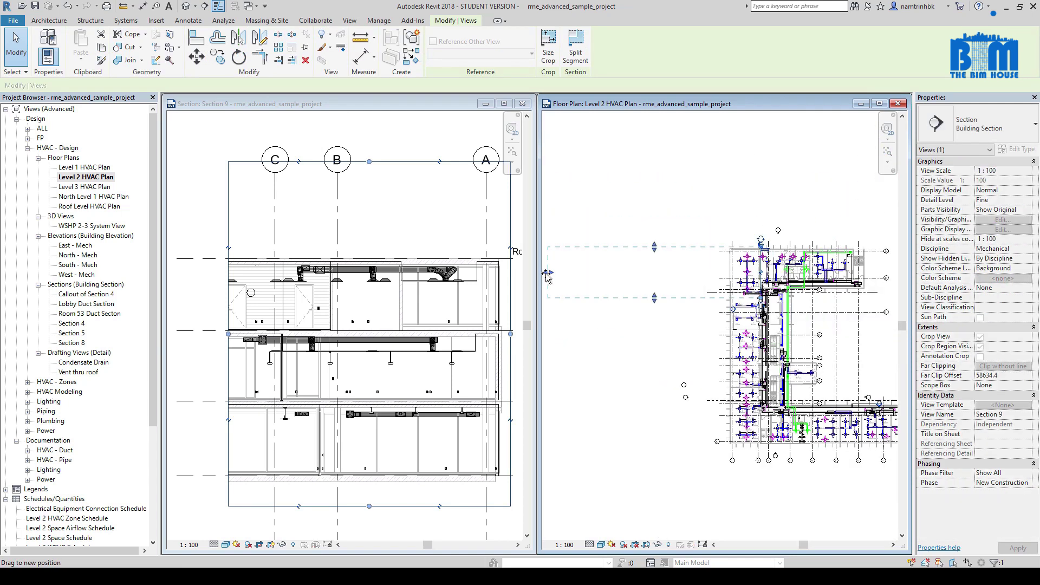
pyautogui.moveTo(711, 276); pyautogui.dragTo(747, 276)
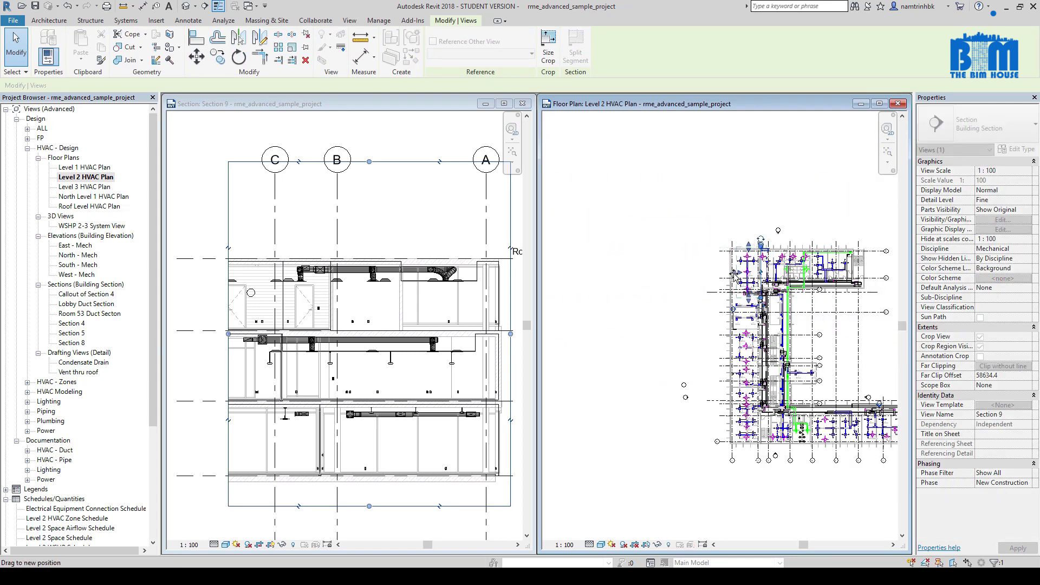
# Shorten the section's view depth past the room's central duct to about 4628, and on to about 918 beside the section line.
pyautogui.scroll(6, 761, 270)
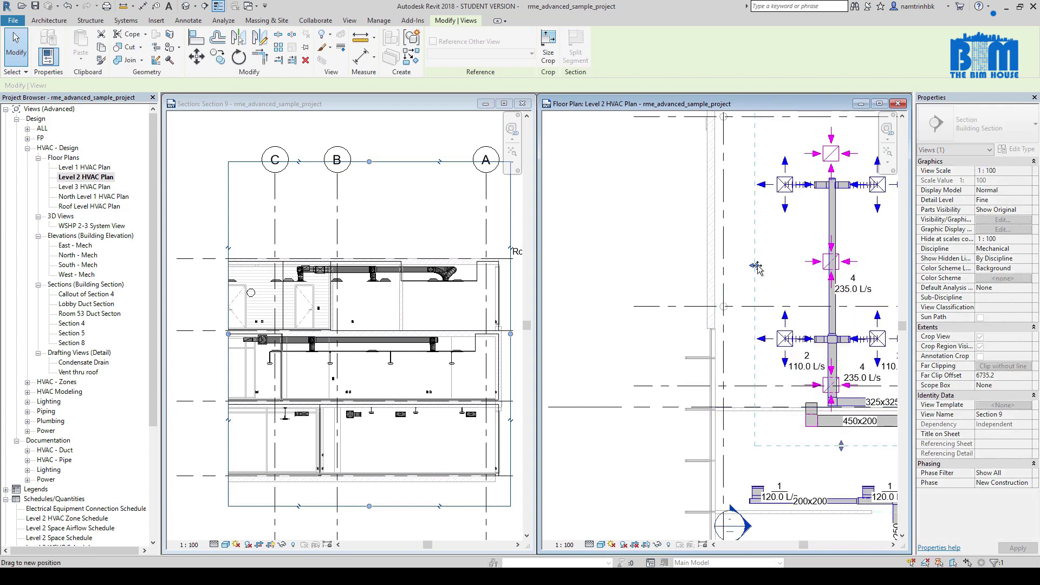
pyautogui.moveTo(815, 269); pyautogui.dragTo(861, 266)
pyautogui.moveTo(861, 266); pyautogui.dragTo(716, 279, button='middle')
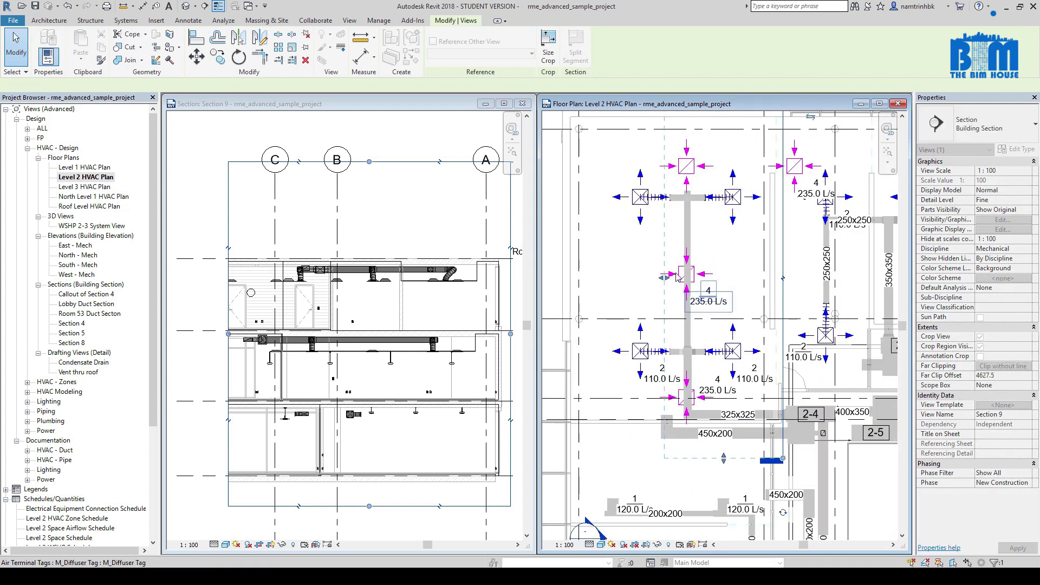
pyautogui.moveTo(716, 279); pyautogui.dragTo(760, 279)
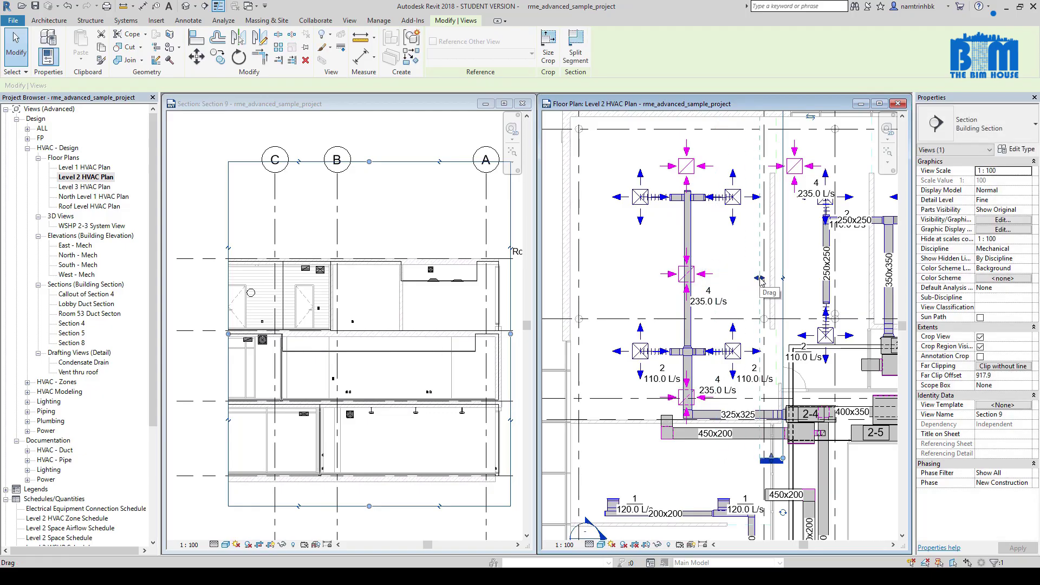